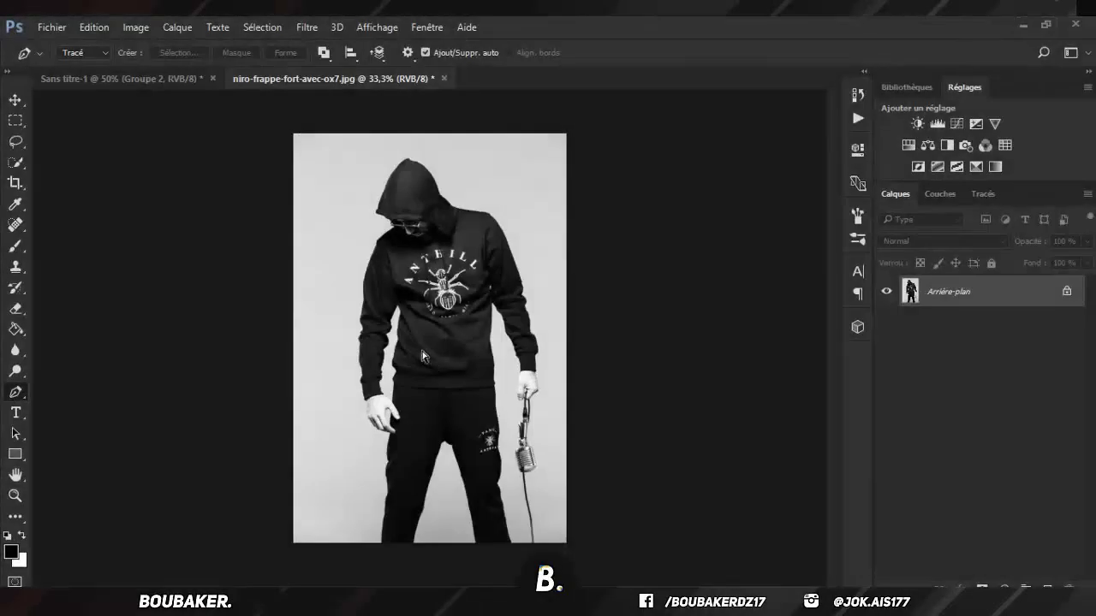
Step: Zoom the canvas from 33.3% to 300% onto the peak of the hood
{"action": "scroll", "coordinate": [422, 356], "scroll_direction": "up", "scroll_amount": 2}
{"action": "scroll", "coordinate": [437, 351], "scroll_direction": "up", "scroll_amount": 3}
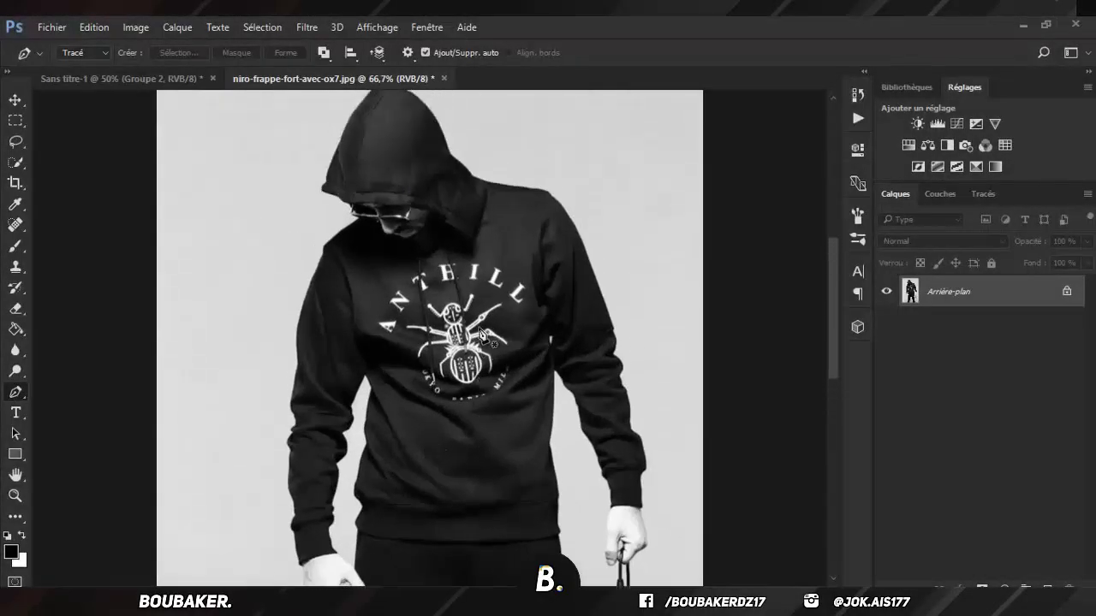
{"action": "scroll", "coordinate": [479, 334], "scroll_direction": "up", "scroll_amount": 1}
{"action": "scroll", "coordinate": [479, 334], "scroll_direction": "up", "scroll_amount": 3}
{"action": "scroll", "coordinate": [428, 325], "scroll_direction": "up", "scroll_amount": 2}
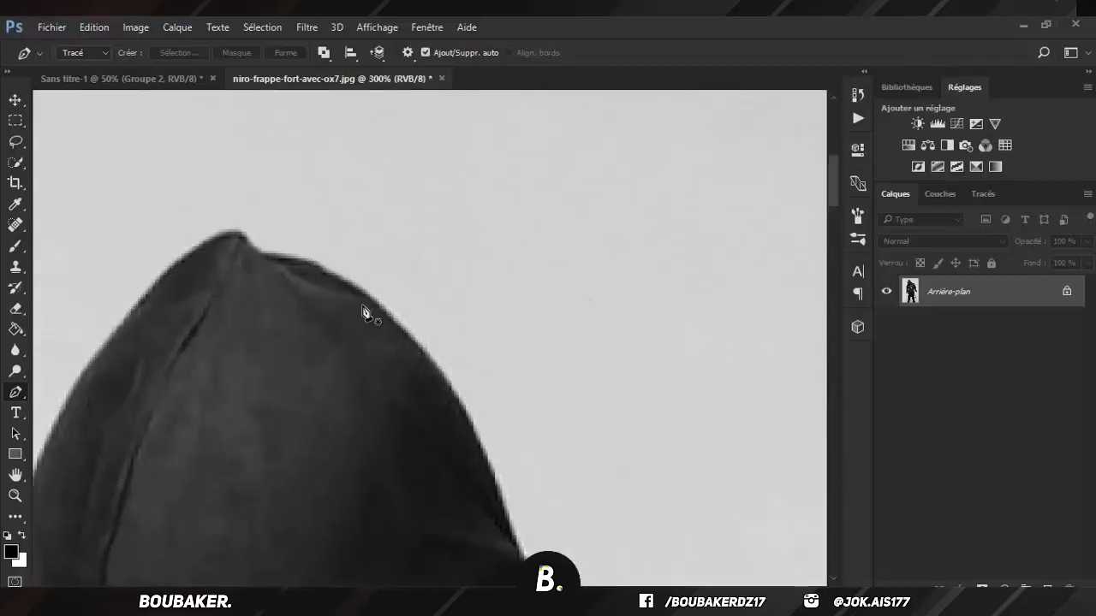
Step: Start the Pen path at the hood's peak and curve it down the hood's edge to its lower rim
{"action": "left_click", "coordinate": [261, 254]}
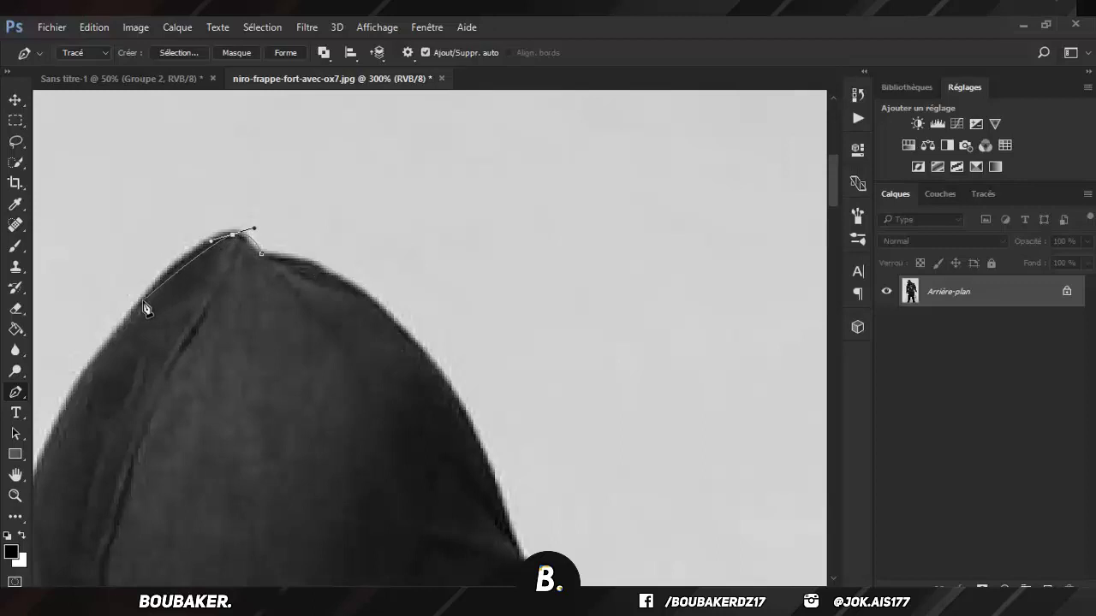
{"action": "left_click_drag", "start_coordinate": [141, 301], "coordinate": [104, 373]}
{"action": "scroll", "coordinate": [440, 526], "scroll_direction": "down", "scroll_amount": 3}
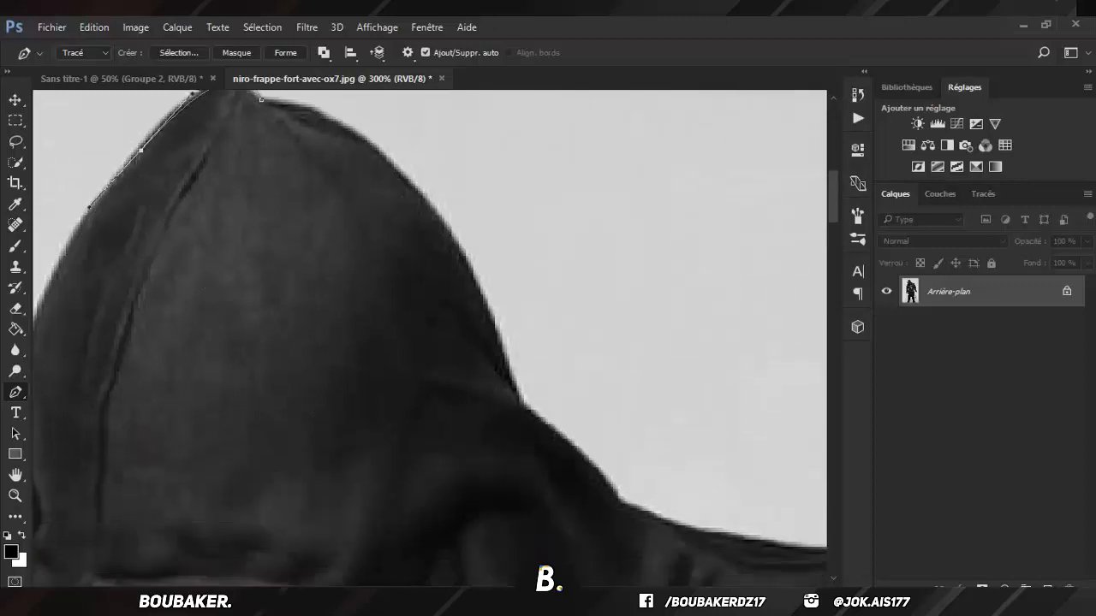
{"action": "scroll", "coordinate": [456, 484], "scroll_direction": "left", "scroll_amount": 5}
{"action": "left_click_drag", "start_coordinate": [441, 343], "coordinate": [423, 420]}
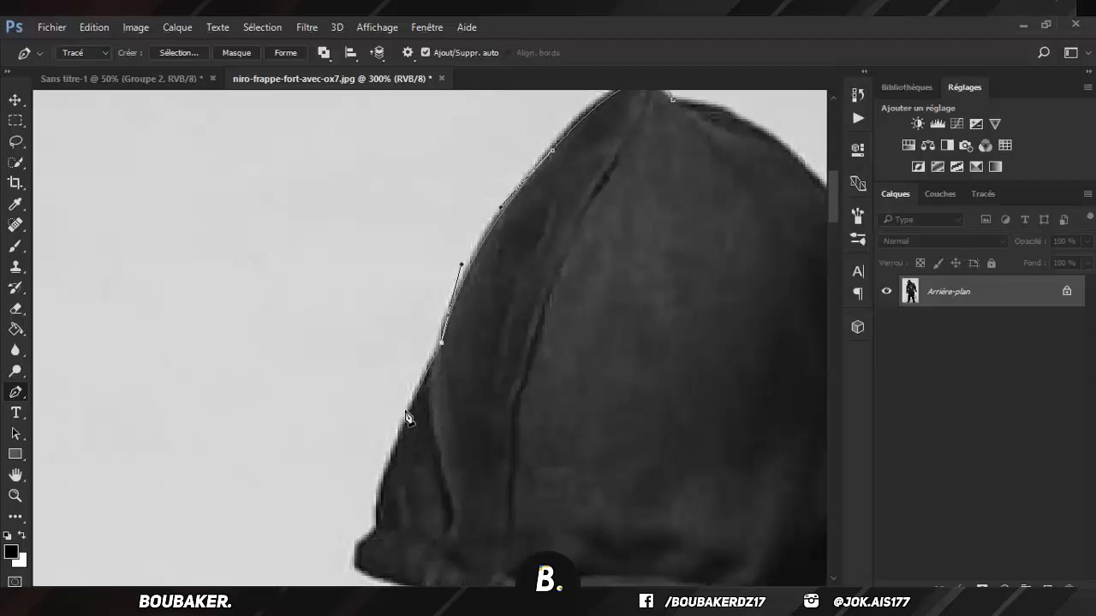
{"action": "scroll", "coordinate": [398, 428], "scroll_direction": "down", "scroll_amount": 2}
{"action": "left_click_drag", "start_coordinate": [396, 365], "coordinate": [387, 399]}
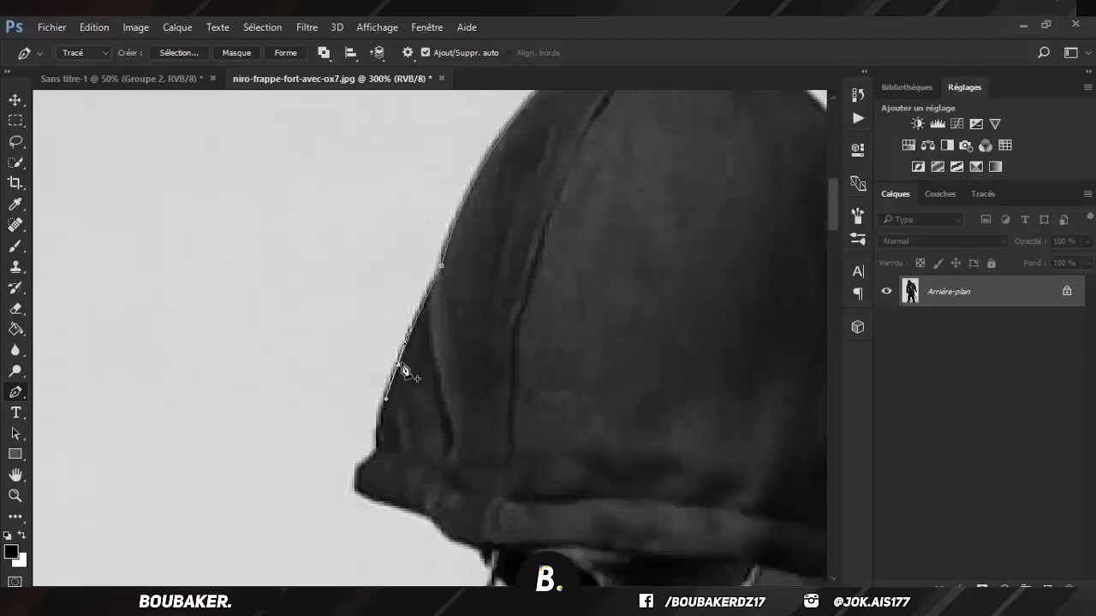
{"action": "left_click_drag", "start_coordinate": [377, 446], "coordinate": [378, 485]}
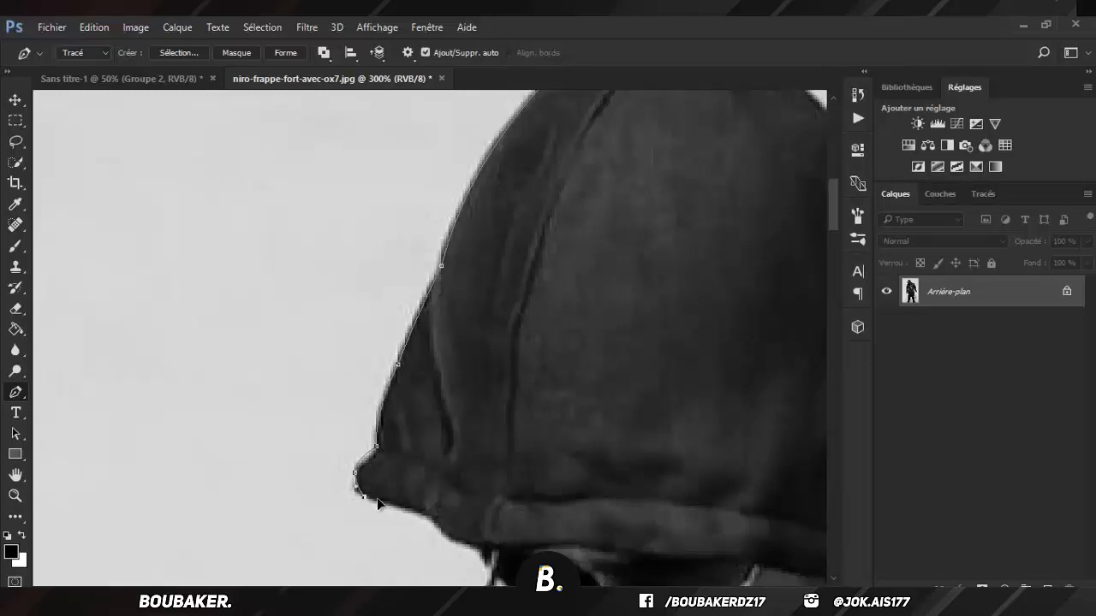
{"action": "left_click_drag", "start_coordinate": [434, 521], "coordinate": [507, 550]}
Step: Trace under the hood's rim past the glasses and down to a shaped shoulder point
{"action": "scroll", "coordinate": [482, 548], "scroll_direction": "down", "scroll_amount": 2}
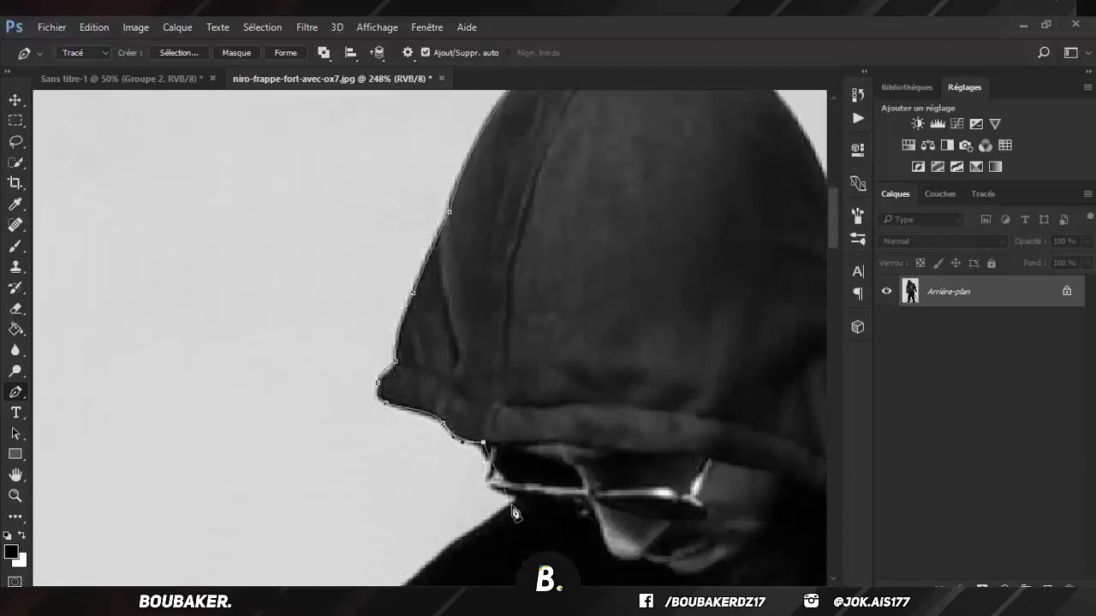
{"action": "scroll", "coordinate": [512, 512], "scroll_direction": "up", "scroll_amount": 3}
{"action": "scroll", "coordinate": [512, 512], "scroll_direction": "up", "scroll_amount": 2}
{"action": "left_click", "coordinate": [557, 382]}
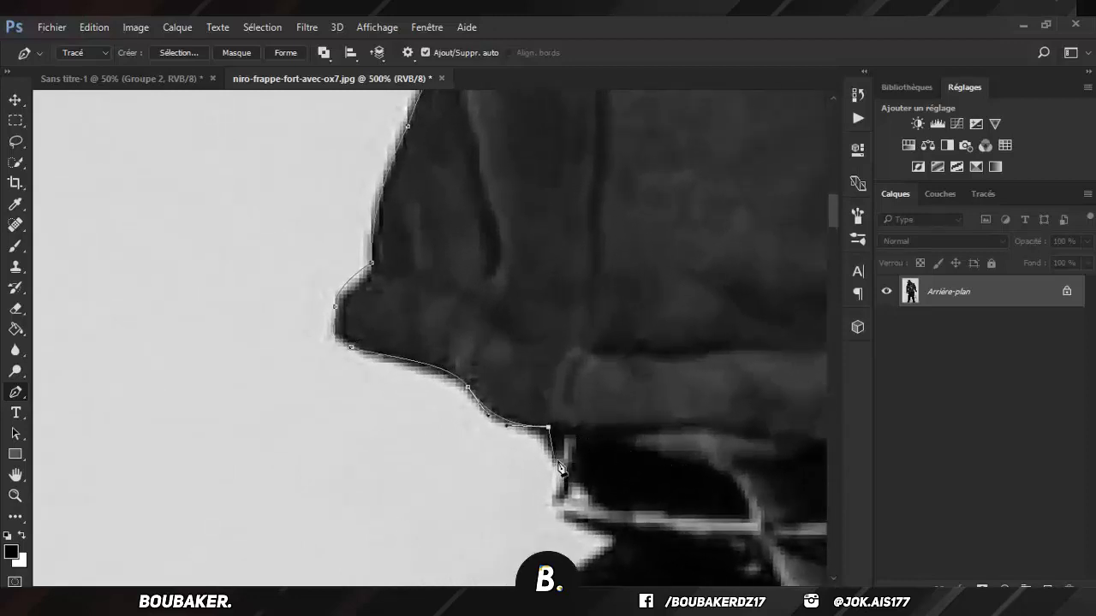
{"action": "left_click_drag", "start_coordinate": [548, 426], "coordinate": [547, 436]}
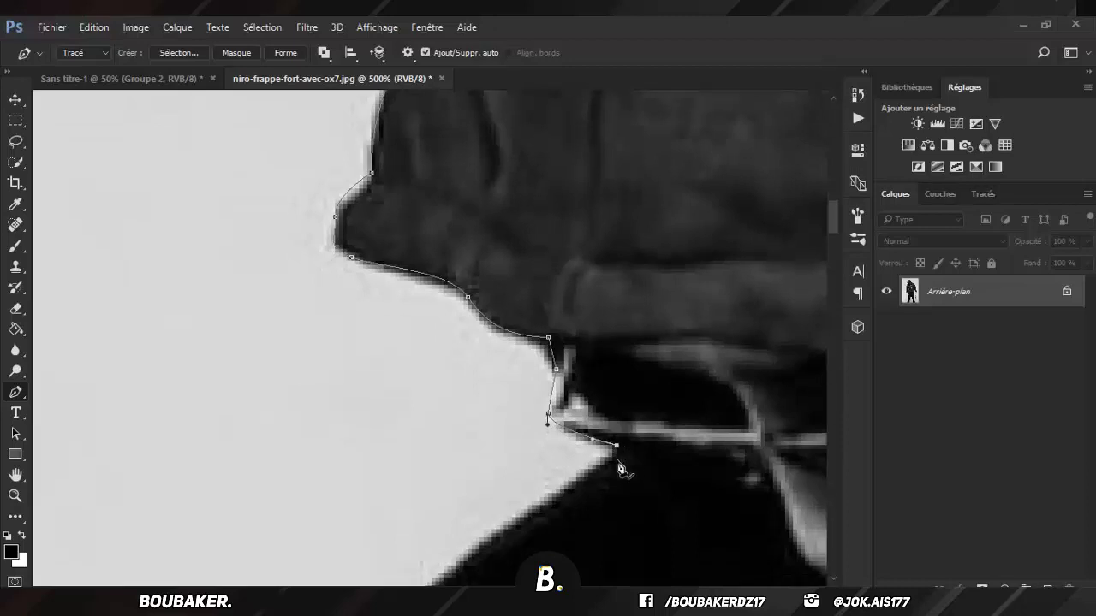
{"action": "scroll", "coordinate": [599, 445], "scroll_direction": "down", "scroll_amount": 3}
{"action": "left_click_drag", "start_coordinate": [565, 425], "coordinate": [521, 444]}
{"action": "scroll", "coordinate": [508, 450], "scroll_direction": "down", "scroll_amount": 5}
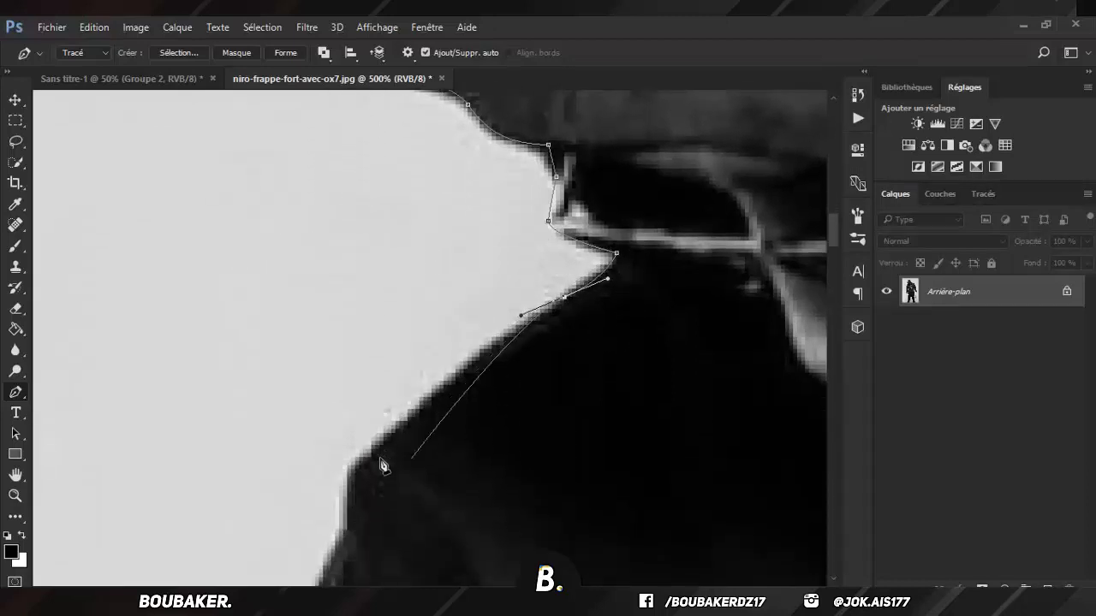
{"action": "mouse_move", "coordinate": [384, 445]}
{"action": "left_mouse_down"}
{"action": "mouse_move", "coordinate": [362, 467]}
{"action": "mouse_move", "coordinate": [360, 541]}
{"action": "left_mouse_up"}
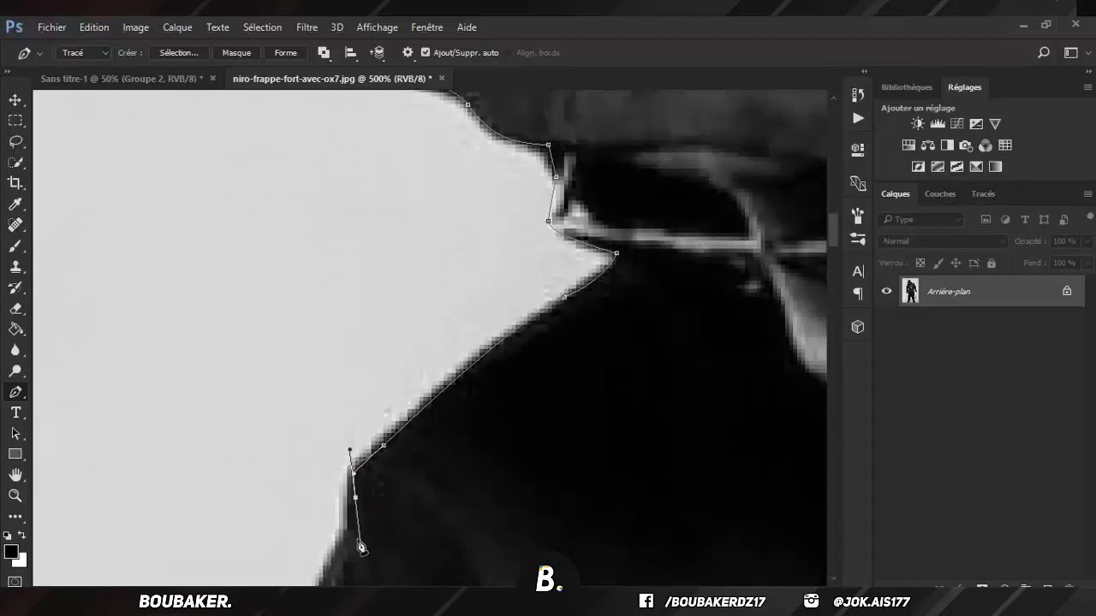
{"action": "scroll", "coordinate": [351, 514], "scroll_direction": "down", "scroll_amount": 3}
{"action": "scroll", "coordinate": [342, 480], "scroll_direction": "down", "scroll_amount": 2}
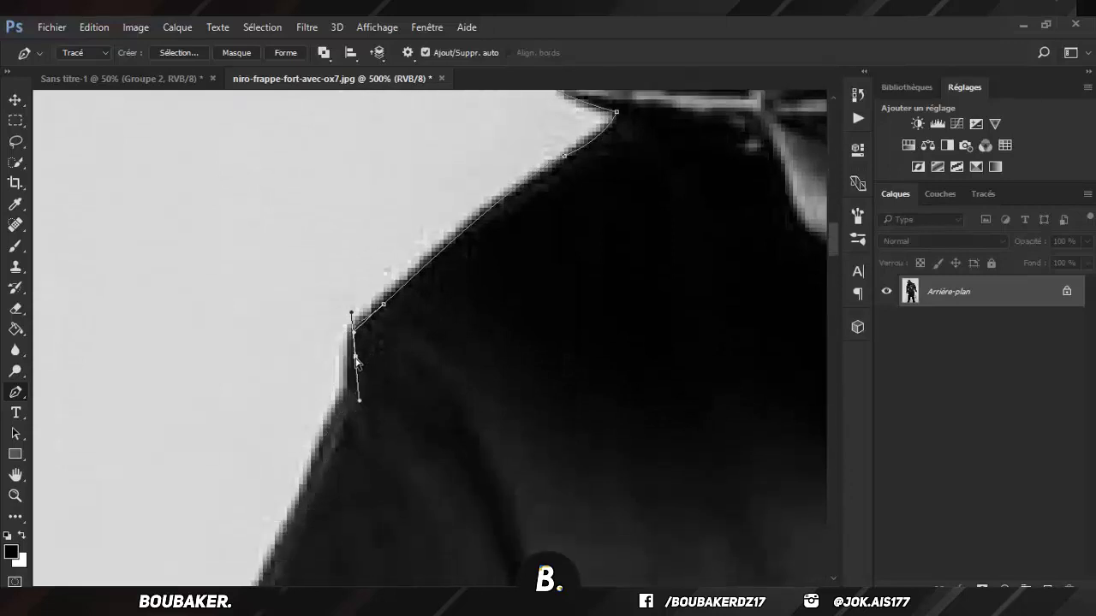
{"action": "left_click_drag", "start_coordinate": [355, 358], "coordinate": [347, 361]}
Step: Place anchors down the shoulder edge and onto the arm's outer edge
{"action": "scroll", "coordinate": [311, 476], "scroll_direction": "down", "scroll_amount": 2}
{"action": "left_click", "coordinate": [308, 422]}
{"action": "left_click", "coordinate": [291, 456]}
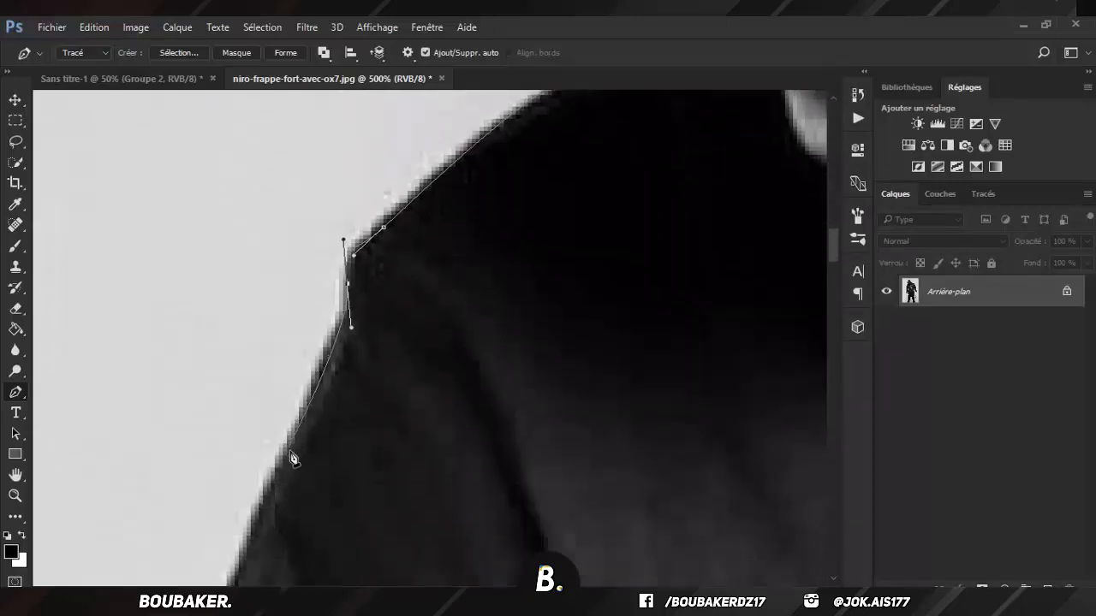
{"action": "left_click", "coordinate": [272, 490]}
{"action": "scroll", "coordinate": [267, 525], "scroll_direction": "down", "scroll_amount": 3}
{"action": "scroll", "coordinate": [403, 551], "scroll_direction": "left", "scroll_amount": 5}
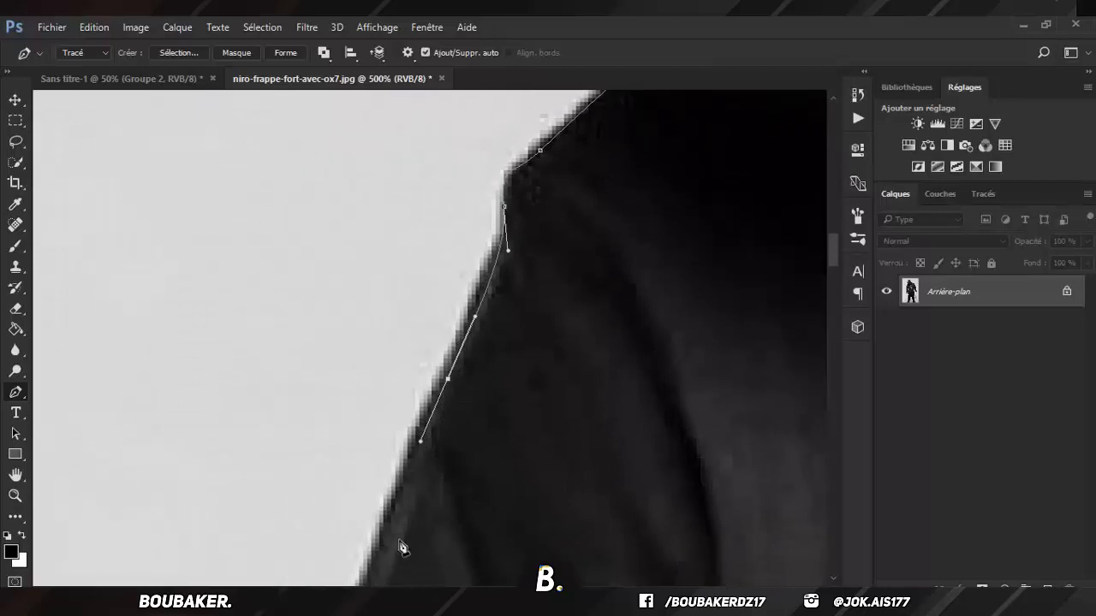
{"action": "scroll", "coordinate": [398, 480], "scroll_direction": "down", "scroll_amount": 4}
{"action": "left_click", "coordinate": [383, 409]}
{"action": "left_click", "coordinate": [363, 480]}
Step: Continue the outline with anchors down the sleeve's outer edge
{"action": "scroll", "coordinate": [361, 481], "scroll_direction": "down", "scroll_amount": 2}
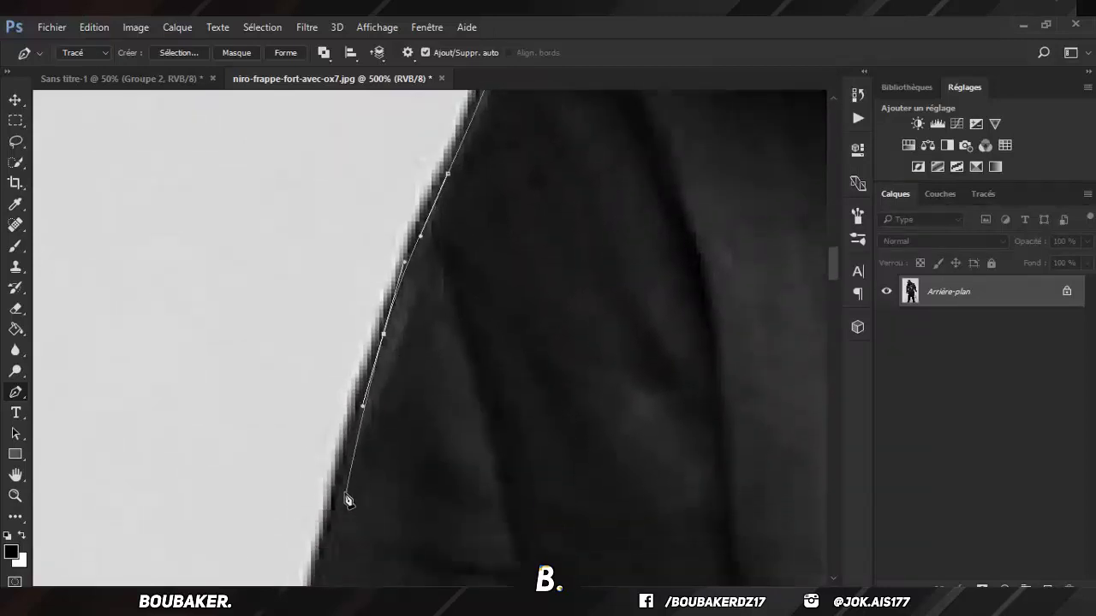
{"action": "scroll", "coordinate": [355, 479], "scroll_direction": "down", "scroll_amount": 2}
{"action": "left_click", "coordinate": [346, 362]}
{"action": "left_click", "coordinate": [340, 393]}
{"action": "left_click", "coordinate": [333, 425]}
{"action": "scroll", "coordinate": [331, 450], "scroll_direction": "down", "scroll_amount": 2}
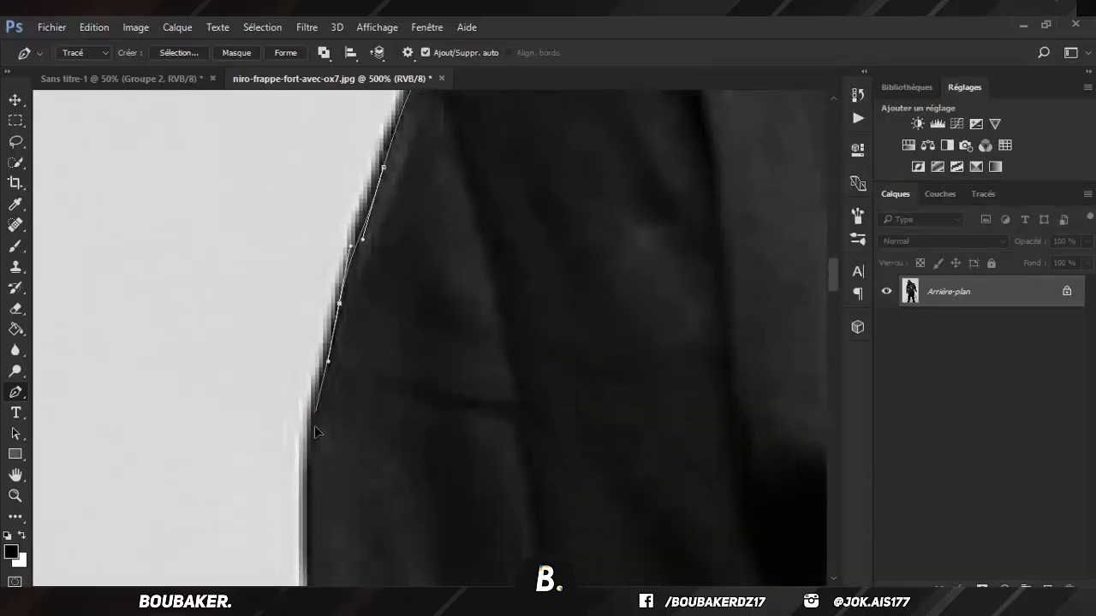
{"action": "left_click", "coordinate": [315, 425]}
{"action": "scroll", "coordinate": [314, 481], "scroll_direction": "down", "scroll_amount": 2}
{"action": "scroll", "coordinate": [313, 482], "scroll_direction": "down", "scroll_amount": 2}
{"action": "left_click", "coordinate": [306, 461]}
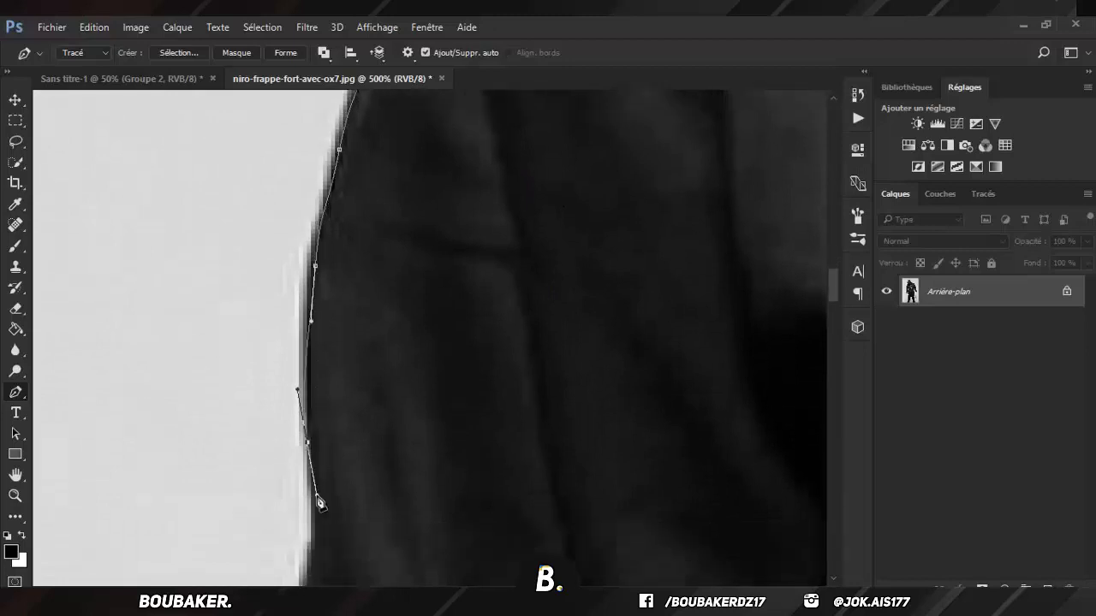
{"action": "scroll", "coordinate": [317, 502], "scroll_direction": "down", "scroll_amount": 3}
Step: Add curved anchors lower on the sleeve, ending with a sharp corner point
{"action": "left_click_drag", "start_coordinate": [312, 485], "coordinate": [301, 509]}
{"action": "scroll", "coordinate": [299, 511], "scroll_direction": "down", "scroll_amount": 2}
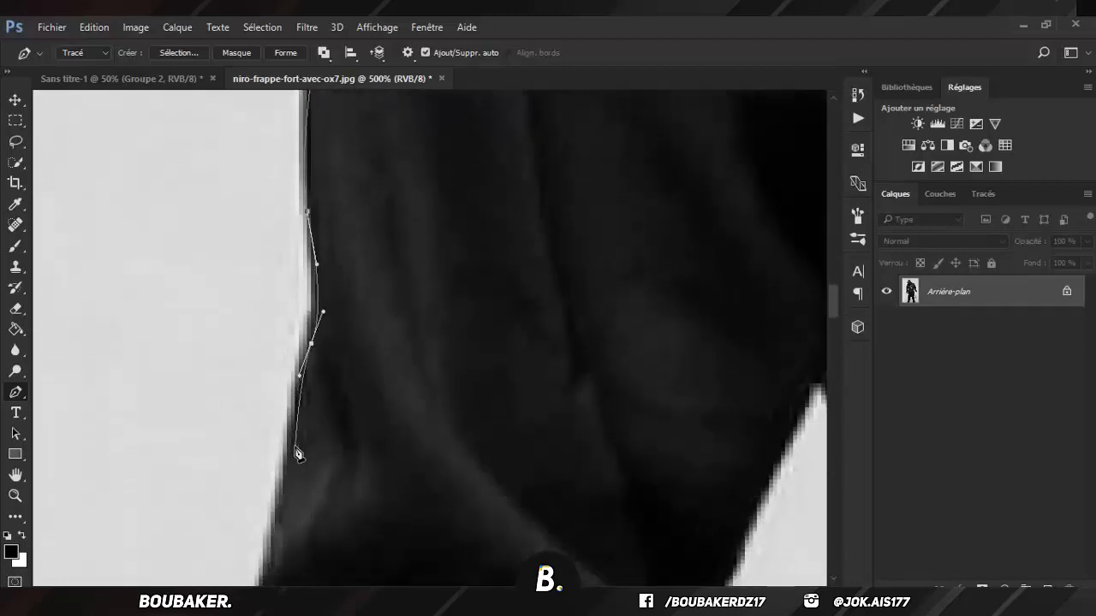
{"action": "left_click_drag", "start_coordinate": [292, 448], "coordinate": [290, 484]}
{"action": "scroll", "coordinate": [283, 488], "scroll_direction": "down", "scroll_amount": 1}
{"action": "scroll", "coordinate": [276, 489], "scroll_direction": "down", "scroll_amount": 1}
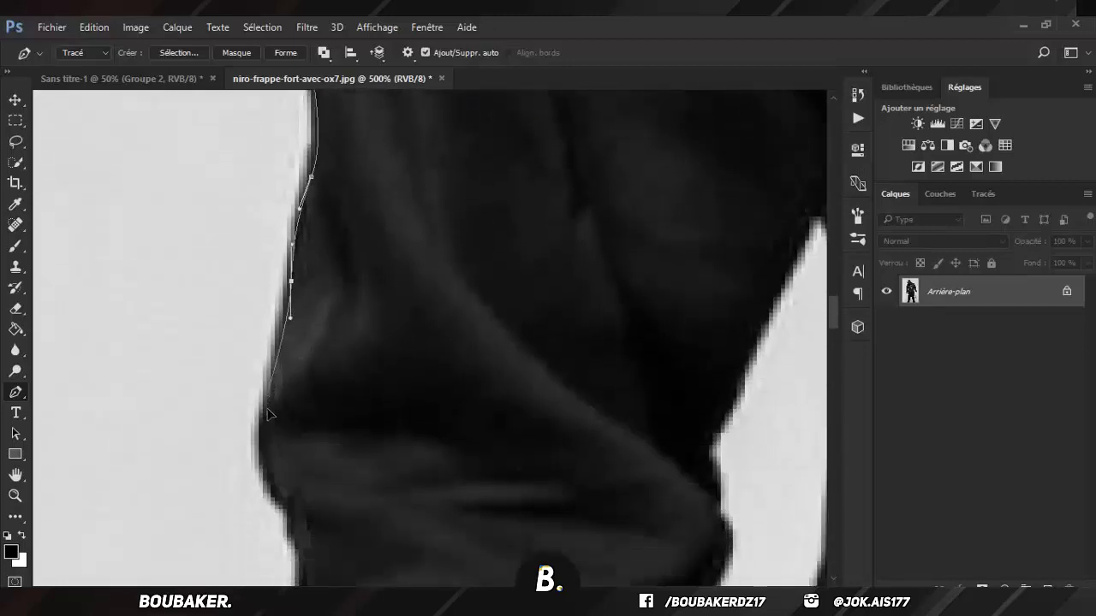
{"action": "left_click_drag", "start_coordinate": [268, 394], "coordinate": [263, 438]}
{"action": "left_click_drag", "start_coordinate": [279, 493], "coordinate": [304, 526]}
{"action": "scroll", "coordinate": [306, 513], "scroll_direction": "down", "scroll_amount": 2}
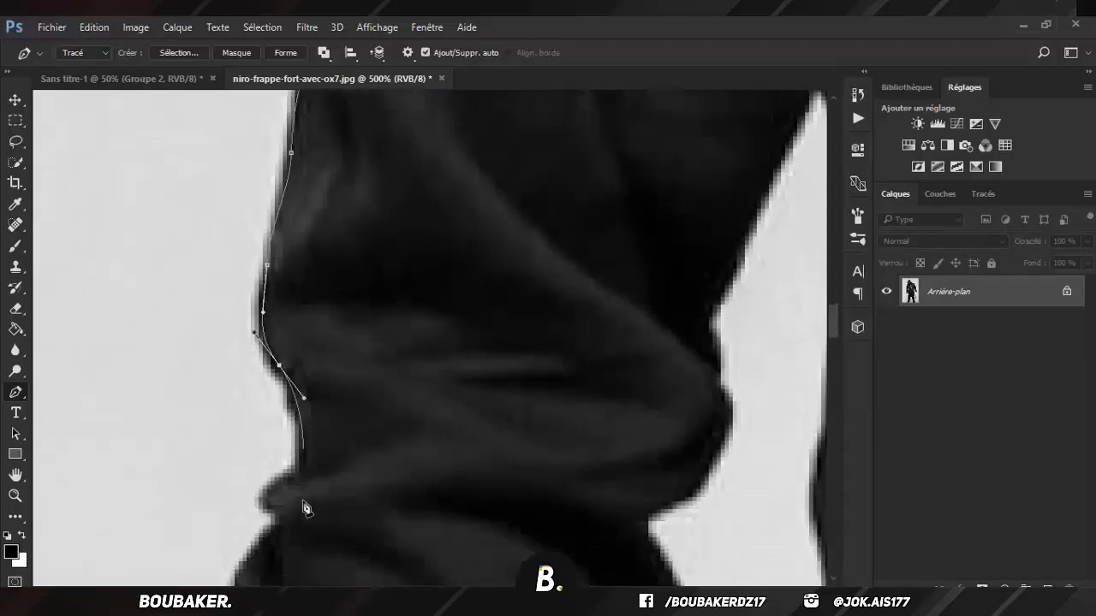
{"action": "left_click", "coordinate": [296, 463]}
{"action": "scroll", "coordinate": [292, 467], "scroll_direction": "down", "scroll_amount": 1}
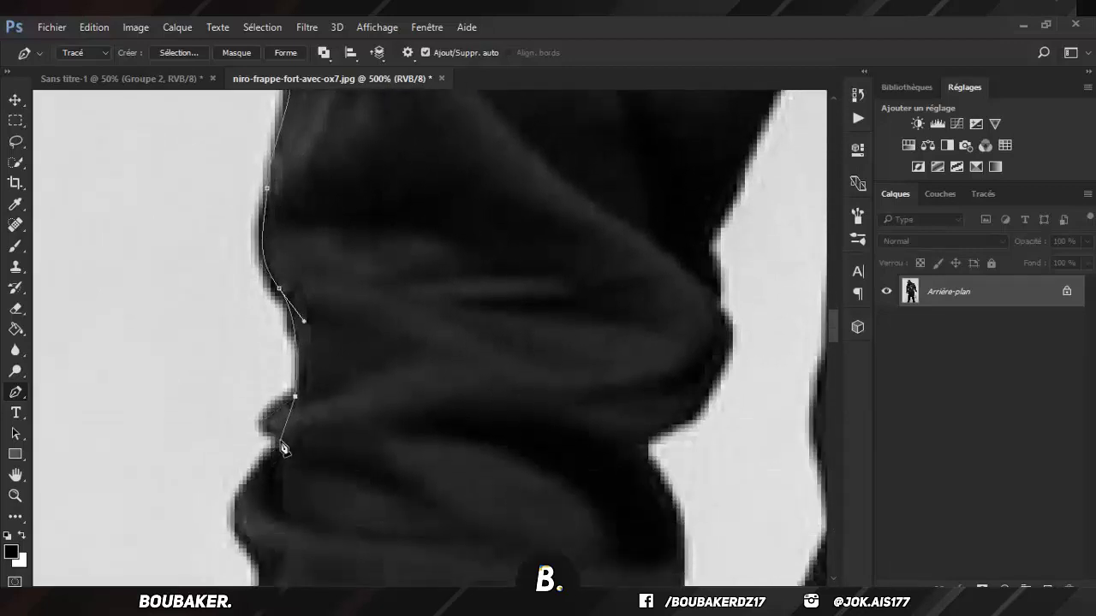
{"action": "left_click_drag", "start_coordinate": [279, 436], "coordinate": [328, 444]}
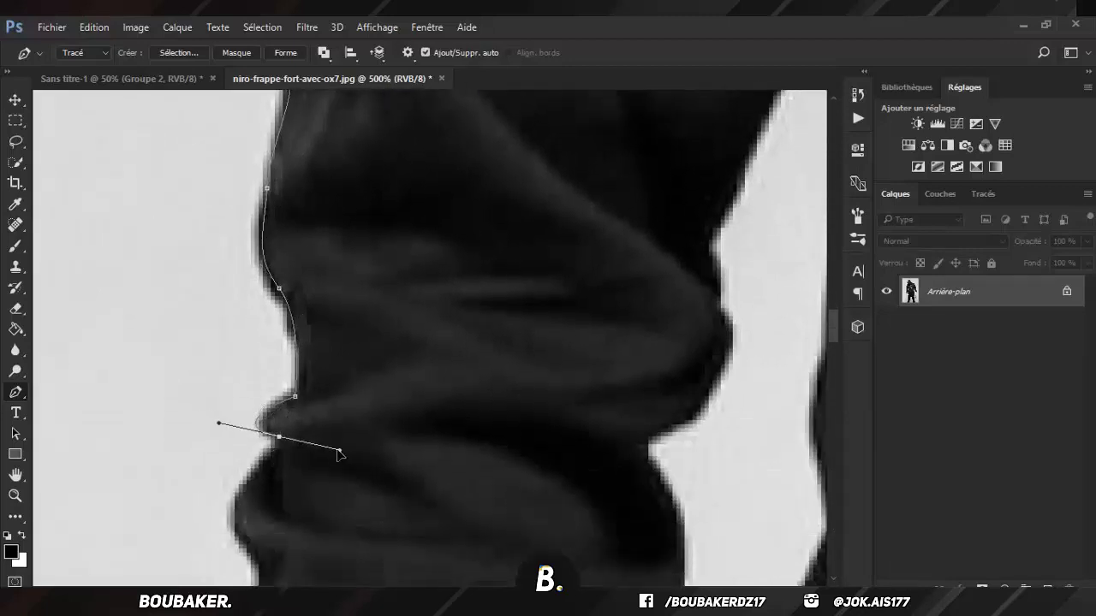
{"action": "left_click", "coordinate": [279, 436], "text": "alt"}
Step: Extend the path further down the sleeve, undoing one misplaced point
{"action": "scroll", "coordinate": [247, 415], "scroll_direction": "down", "scroll_amount": 1}
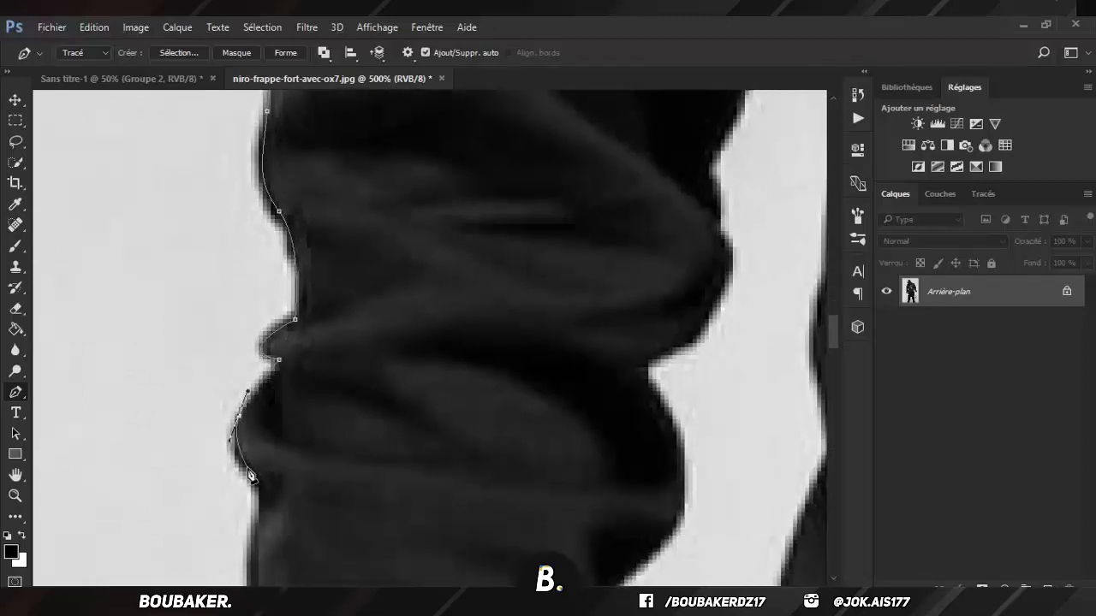
{"action": "left_click_drag", "start_coordinate": [258, 532], "coordinate": [253, 551]}
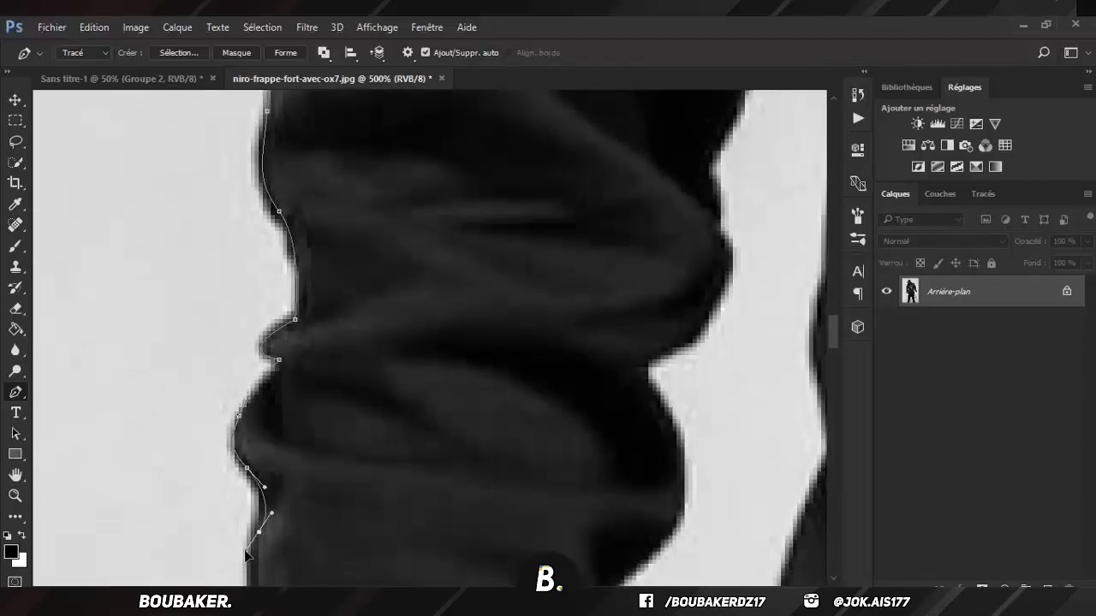
{"action": "scroll", "coordinate": [257, 548], "scroll_direction": "down", "scroll_amount": 2}
{"action": "left_click_drag", "start_coordinate": [255, 470], "coordinate": [251, 520]}
{"action": "key", "text": "ctrl+z"}
{"action": "scroll", "coordinate": [251, 521], "scroll_direction": "down", "scroll_amount": 2}
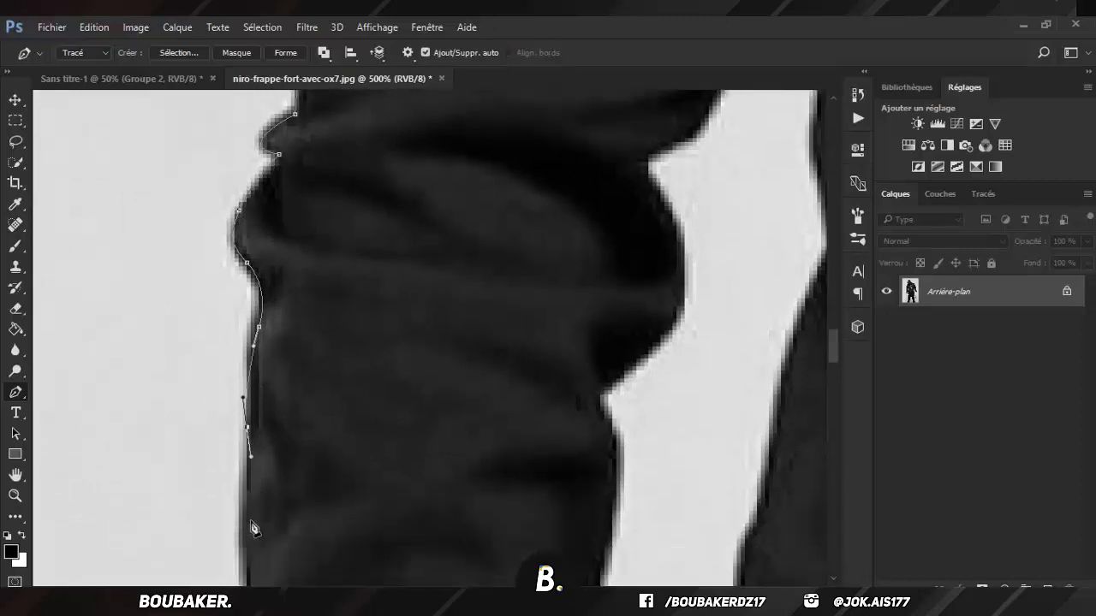
{"action": "scroll", "coordinate": [247, 496], "scroll_direction": "down", "scroll_amount": 1}
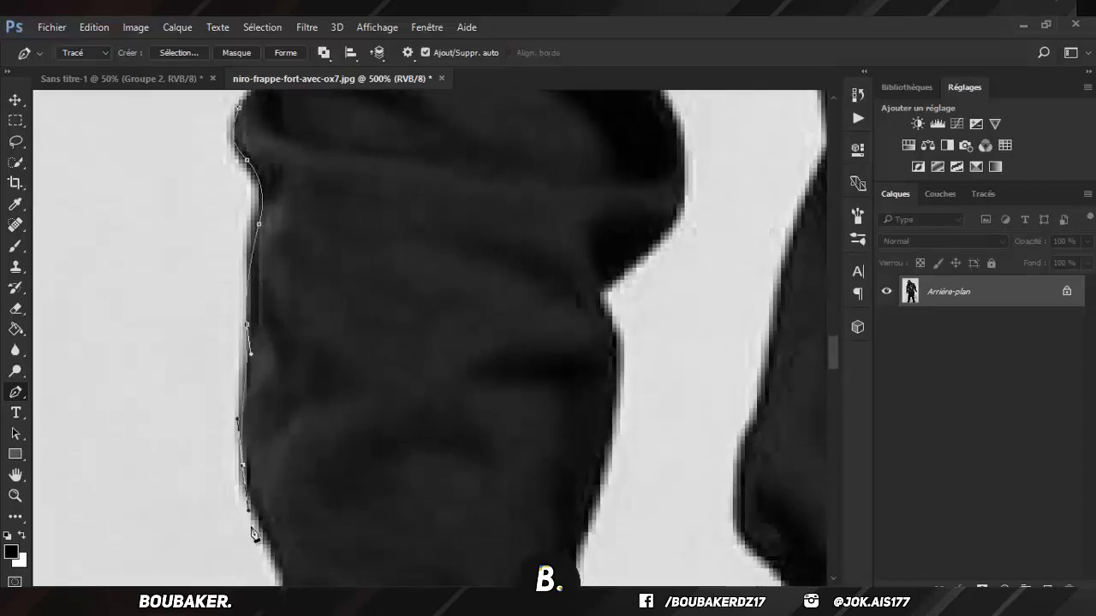
{"action": "left_click", "coordinate": [272, 496]}
{"action": "scroll", "coordinate": [276, 484], "scroll_direction": "down", "scroll_amount": 1}
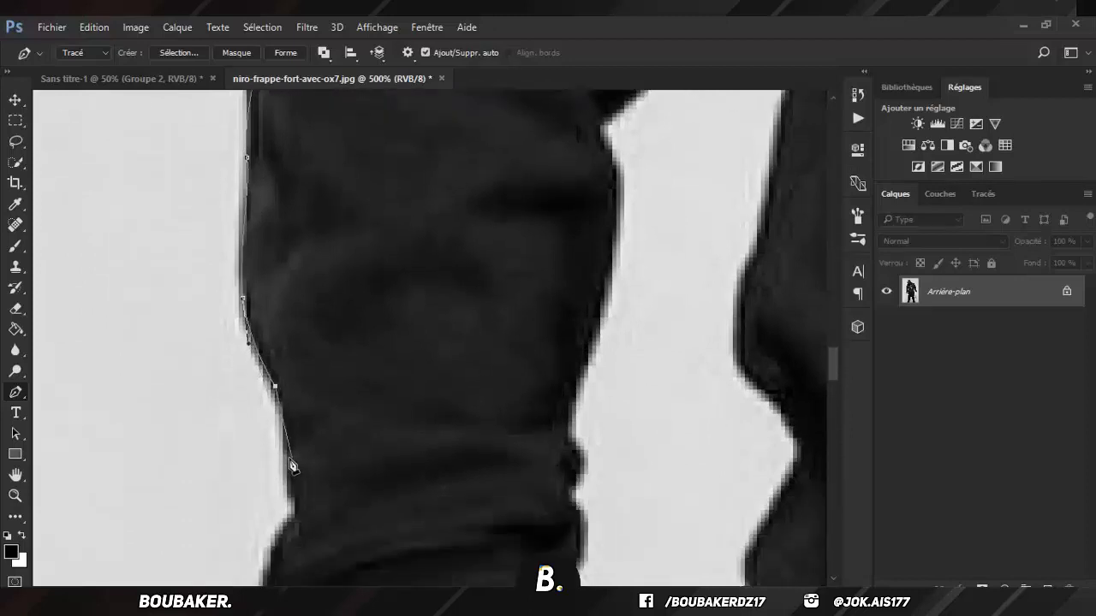
{"action": "mouse_move", "coordinate": [286, 458]}
{"action": "left_mouse_down"}
{"action": "mouse_move", "coordinate": [287, 506]}
{"action": "mouse_move", "coordinate": [268, 551]}
{"action": "left_mouse_up"}
Step: Carry the outline down to the cuff where the hand begins
{"action": "scroll", "coordinate": [268, 526], "scroll_direction": "down", "scroll_amount": 2}
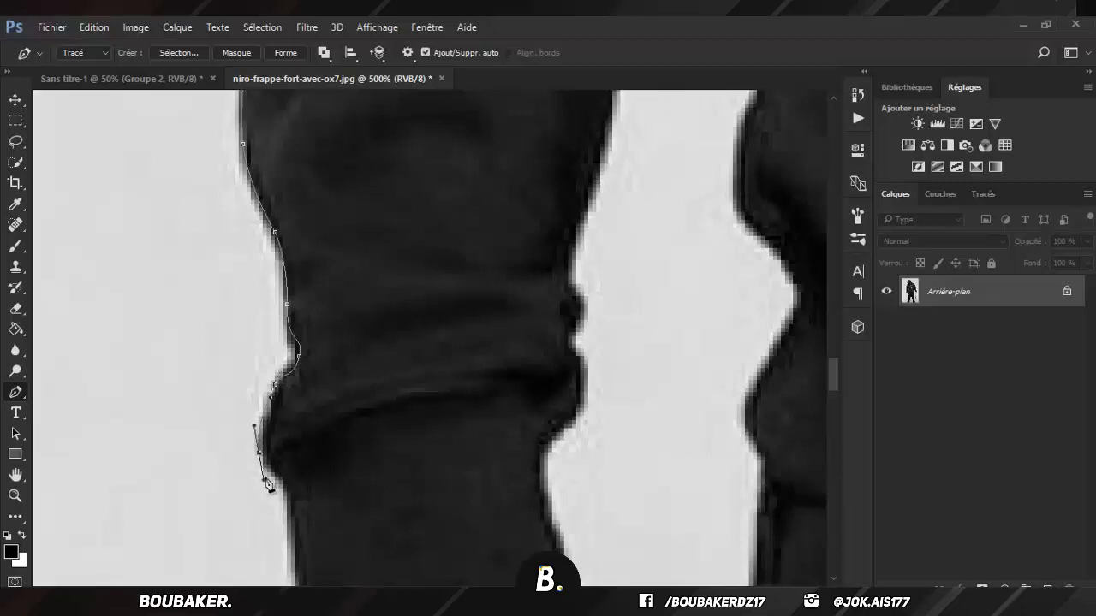
{"action": "scroll", "coordinate": [298, 510], "scroll_direction": "down", "scroll_amount": 1}
{"action": "scroll", "coordinate": [300, 505], "scroll_direction": "down", "scroll_amount": 1}
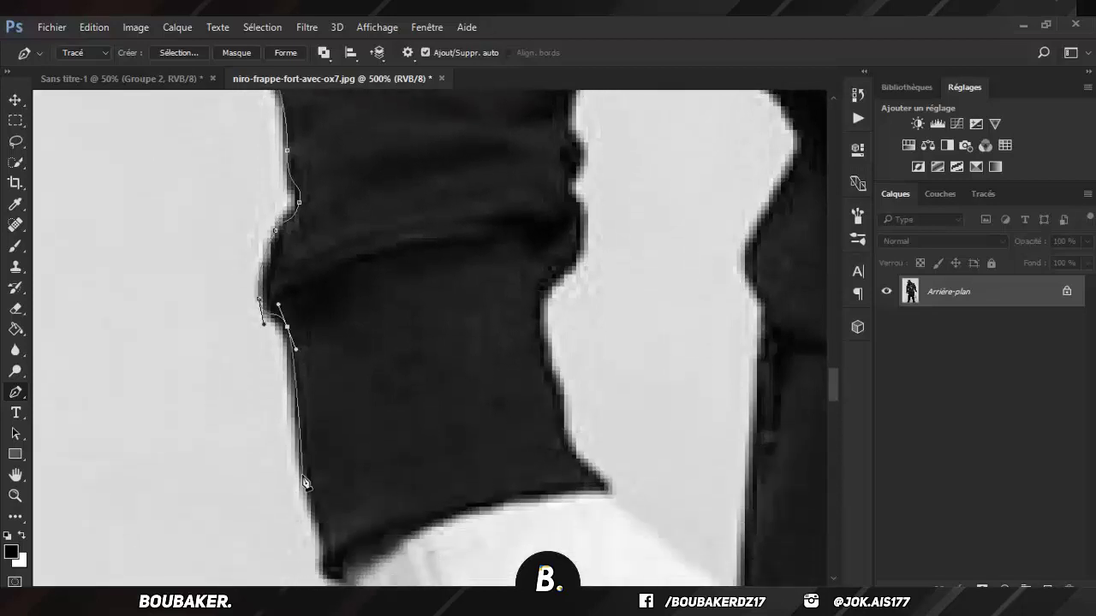
{"action": "left_click_drag", "start_coordinate": [302, 497], "coordinate": [311, 536]}
{"action": "scroll", "coordinate": [323, 533], "scroll_direction": "down", "scroll_amount": 1}
{"action": "left_click", "coordinate": [322, 496]}
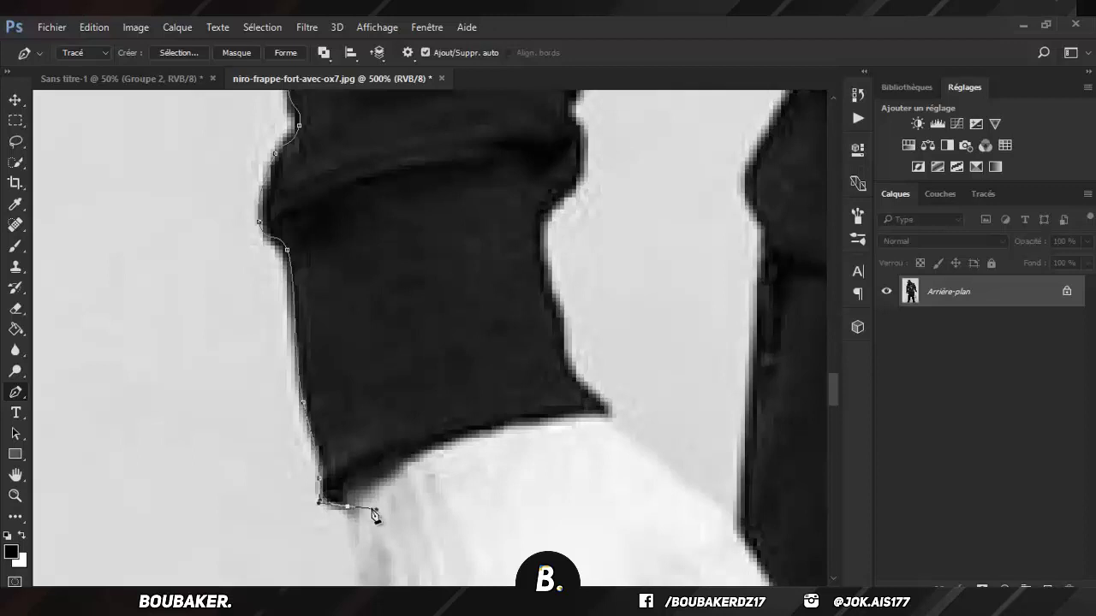
{"action": "scroll", "coordinate": [350, 509], "scroll_direction": "down", "scroll_amount": 1}
{"action": "scroll", "coordinate": [357, 504], "scroll_direction": "down", "scroll_amount": 2}
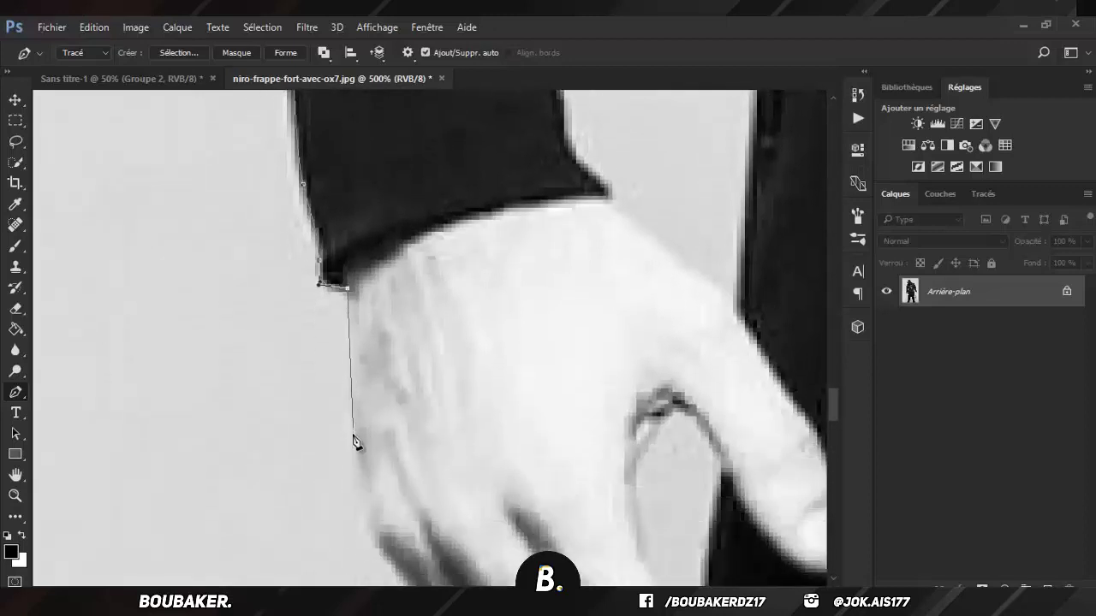
Step: Curve the path along the hand's outer edge, redoing one misplaced anchor
{"action": "left_click_drag", "start_coordinate": [351, 444], "coordinate": [348, 498]}
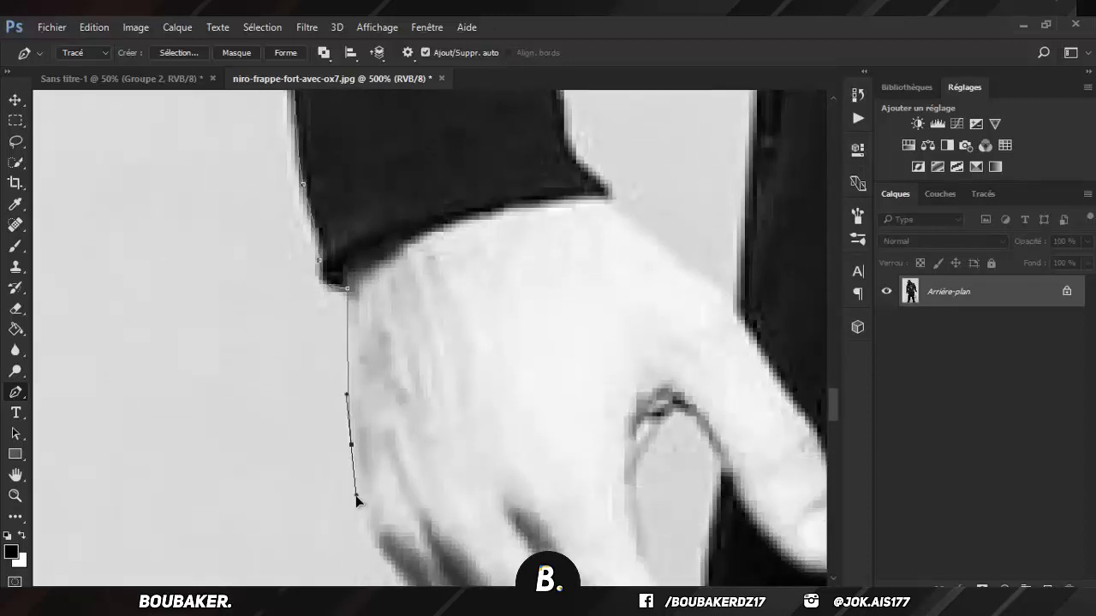
{"action": "key", "text": "ctrl+z"}
{"action": "left_click_drag", "start_coordinate": [359, 461], "coordinate": [360, 523]}
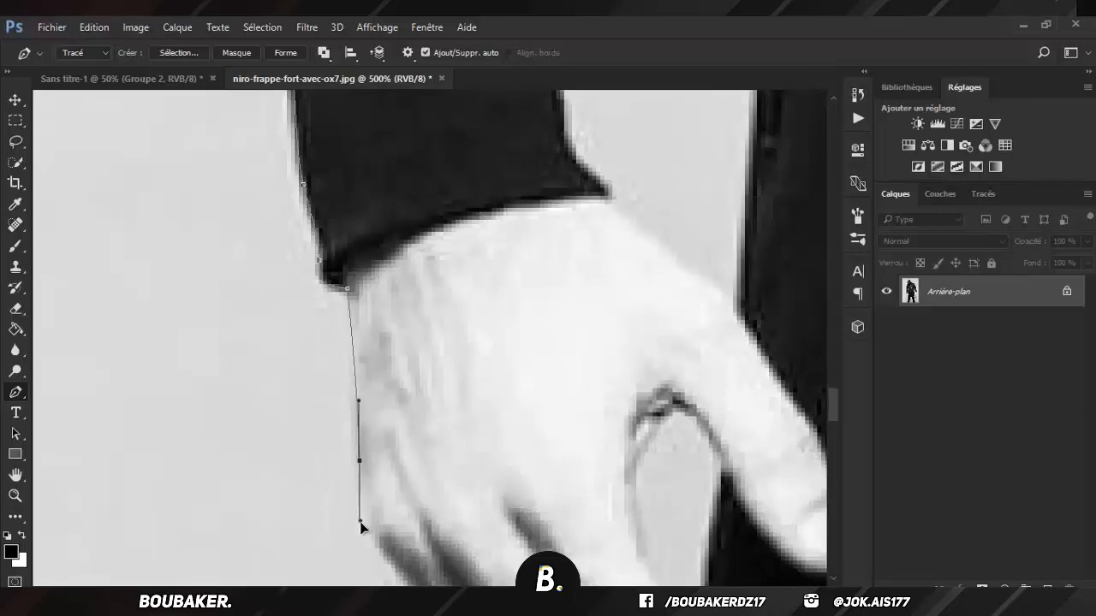
{"action": "scroll", "coordinate": [368, 526], "scroll_direction": "down", "scroll_amount": 1}
{"action": "left_click", "coordinate": [380, 472]}
{"action": "scroll", "coordinate": [440, 509], "scroll_direction": "down", "scroll_amount": 1}
{"action": "scroll", "coordinate": [437, 462], "scroll_direction": "down", "scroll_amount": 1}
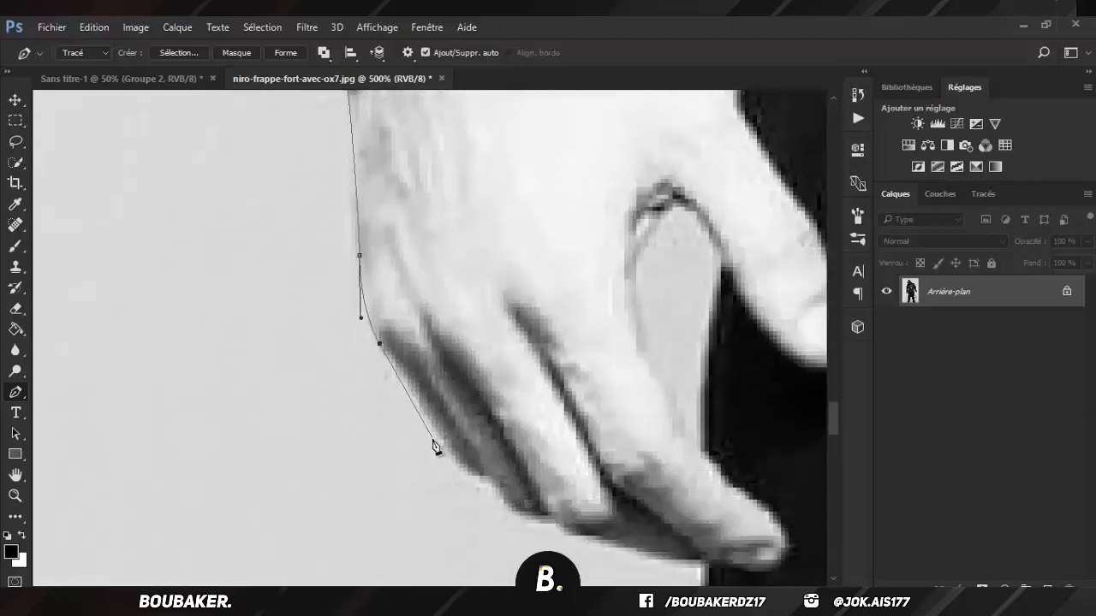
{"action": "left_click_drag", "start_coordinate": [439, 439], "coordinate": [469, 479]}
Step: Trace along the fingers to a sharp corner at the fingertip and back down the arm
{"action": "left_click_drag", "start_coordinate": [512, 507], "coordinate": [524, 515]}
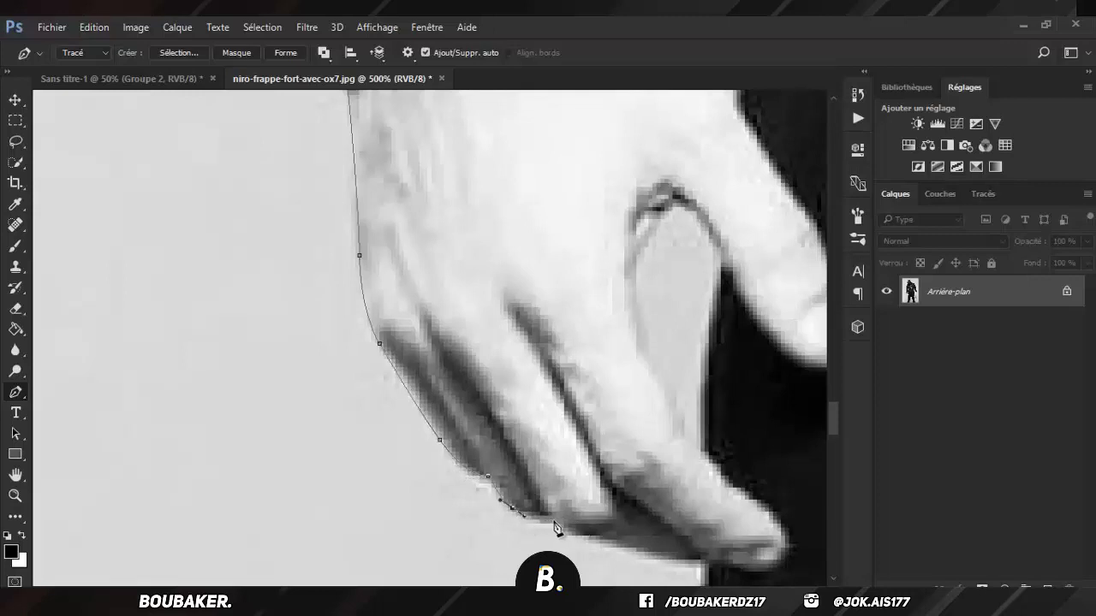
{"action": "left_click_drag", "start_coordinate": [616, 540], "coordinate": [636, 545]}
{"action": "left_click_drag", "start_coordinate": [718, 557], "coordinate": [734, 560]}
{"action": "left_click", "coordinate": [701, 560], "text": "alt"}
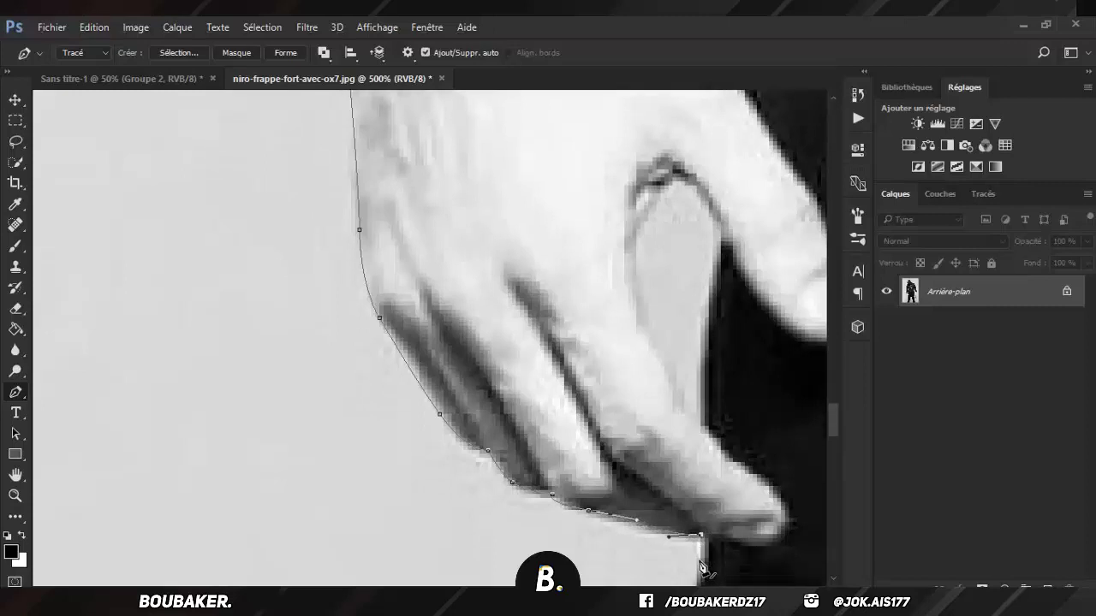
{"action": "scroll", "coordinate": [702, 514], "scroll_direction": "down", "scroll_amount": 5}
{"action": "left_click_drag", "start_coordinate": [679, 510], "coordinate": [678, 548]}
{"action": "scroll", "coordinate": [681, 514], "scroll_direction": "down", "scroll_amount": 3}
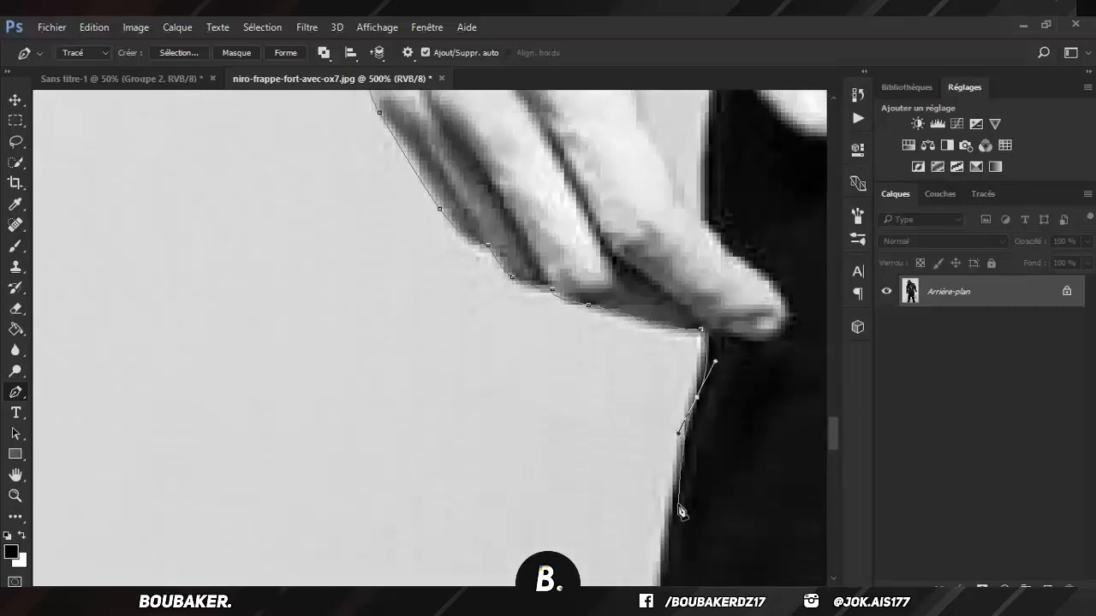
{"action": "left_click", "coordinate": [667, 529]}
{"action": "scroll", "coordinate": [667, 530], "scroll_direction": "down", "scroll_amount": 3}
{"action": "left_click_drag", "start_coordinate": [661, 508], "coordinate": [660, 540]}
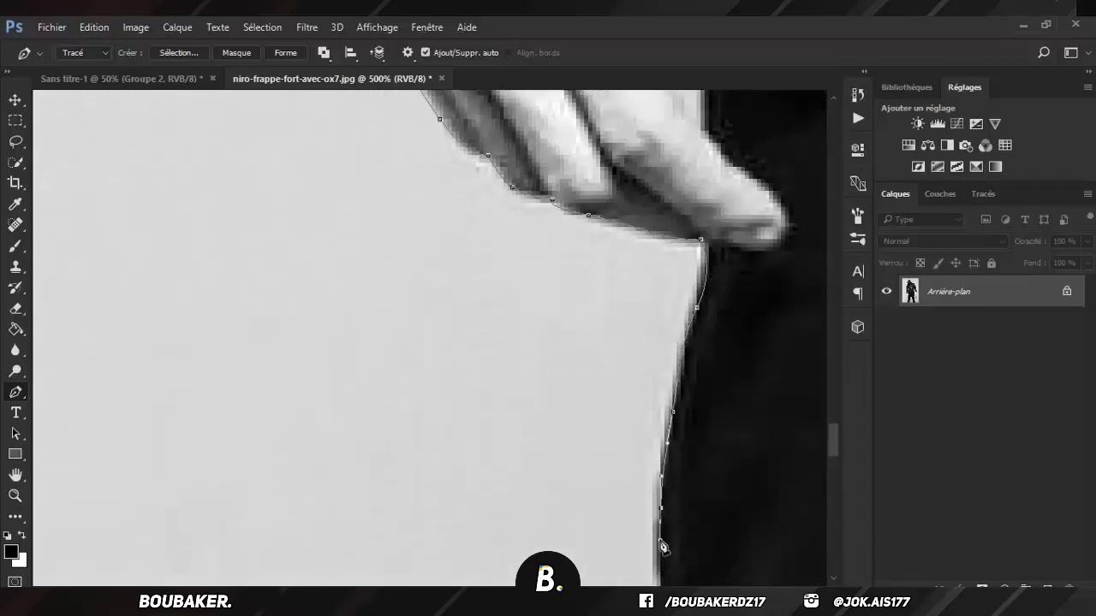
Step: Continue curved anchors down the arm's edge to a corner on the body
{"action": "scroll", "coordinate": [660, 540], "scroll_direction": "down", "scroll_amount": 3}
{"action": "mouse_move", "coordinate": [677, 475]}
{"action": "left_mouse_down"}
{"action": "mouse_move", "coordinate": [692, 508]}
{"action": "mouse_move", "coordinate": [659, 557]}
{"action": "left_mouse_up"}
{"action": "scroll", "coordinate": [660, 523], "scroll_direction": "down", "scroll_amount": 2}
{"action": "scroll", "coordinate": [656, 514], "scroll_direction": "down", "scroll_amount": 1}
{"action": "mouse_move", "coordinate": [649, 482]}
{"action": "left_mouse_down"}
{"action": "mouse_move", "coordinate": [646, 514]}
{"action": "mouse_move", "coordinate": [658, 511]}
{"action": "left_mouse_up"}
{"action": "scroll", "coordinate": [646, 513], "scroll_direction": "down", "scroll_amount": 1}
{"action": "scroll", "coordinate": [647, 513], "scroll_direction": "down", "scroll_amount": 1}
{"action": "scroll", "coordinate": [659, 514], "scroll_direction": "down", "scroll_amount": 2}
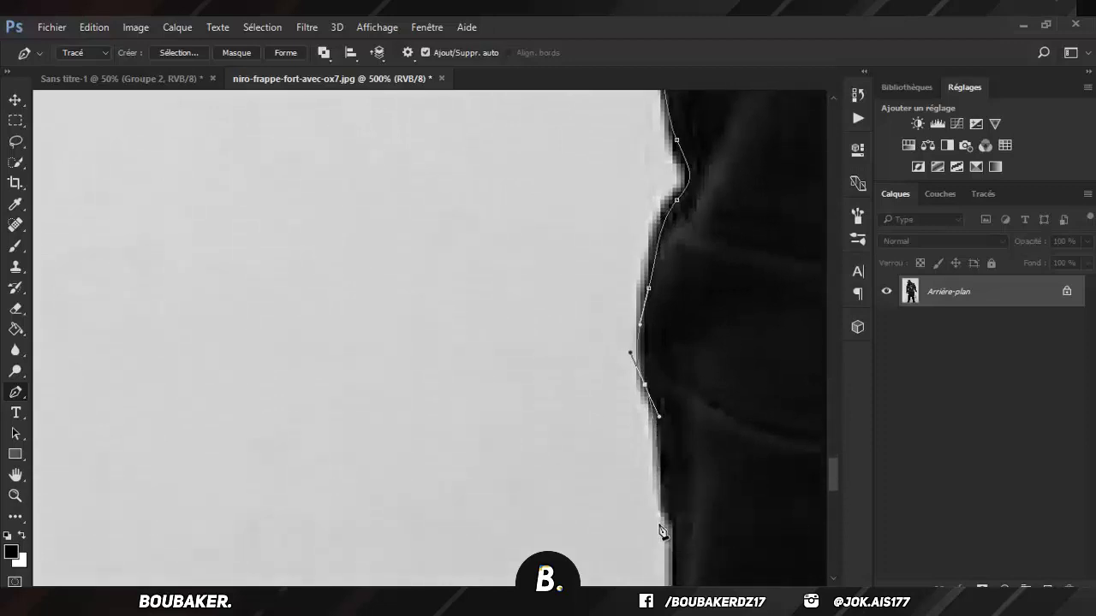
{"action": "scroll", "coordinate": [660, 531], "scroll_direction": "down", "scroll_amount": 1}
{"action": "left_click", "coordinate": [668, 475]}
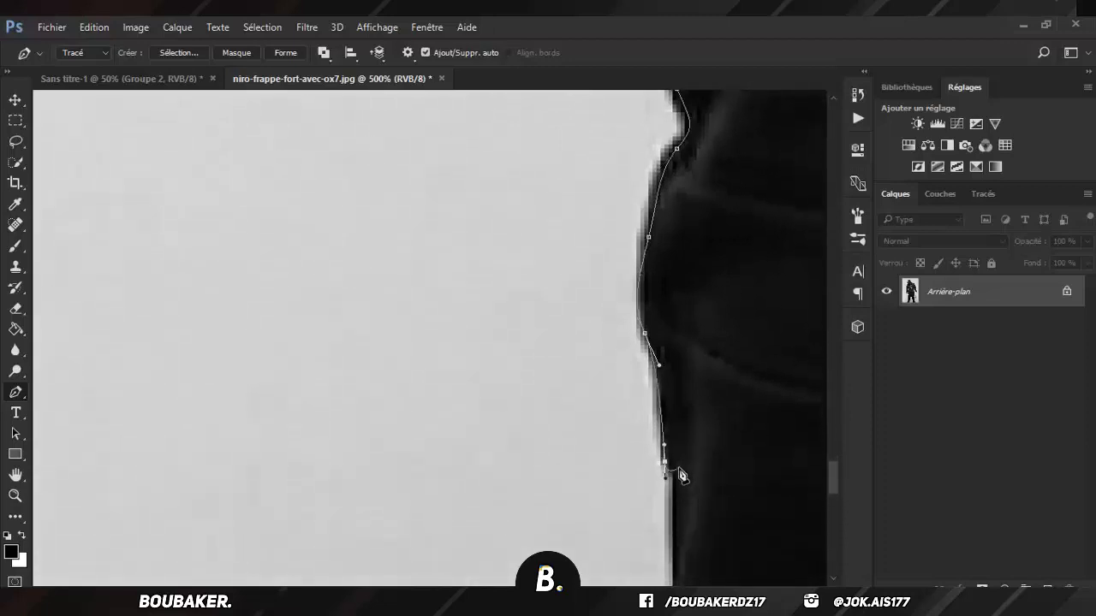
{"action": "left_click_drag", "start_coordinate": [676, 494], "coordinate": [676, 524]}
Step: Extend the outline with curved anchors down the figure's side
{"action": "scroll", "coordinate": [677, 514], "scroll_direction": "down", "scroll_amount": 1}
{"action": "scroll", "coordinate": [675, 463], "scroll_direction": "down", "scroll_amount": 1}
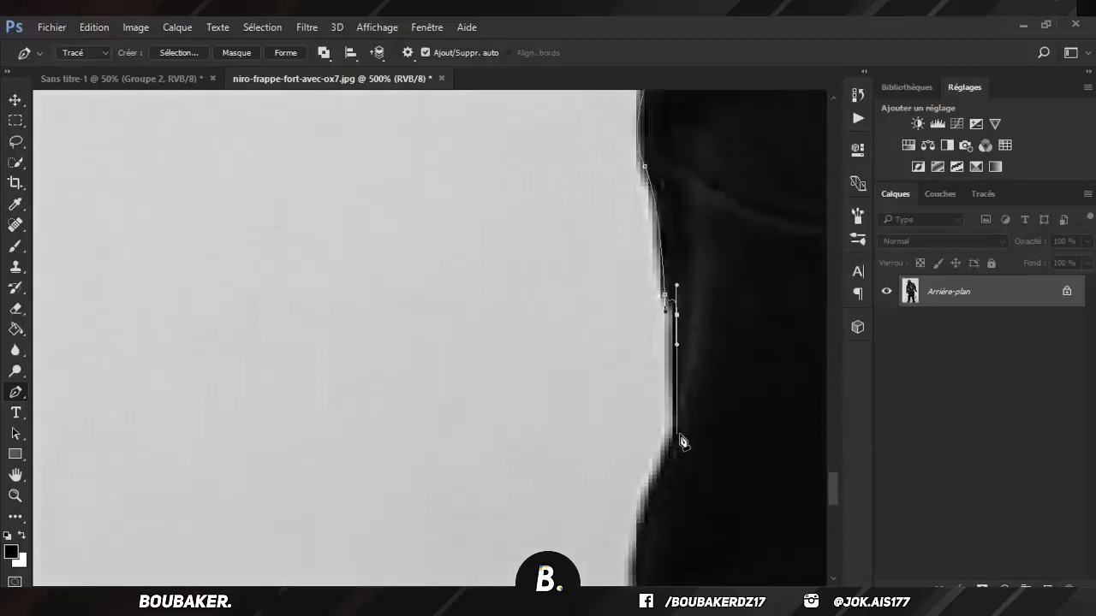
{"action": "scroll", "coordinate": [651, 488], "scroll_direction": "down", "scroll_amount": 2}
{"action": "left_click_drag", "start_coordinate": [673, 443], "coordinate": [636, 508]}
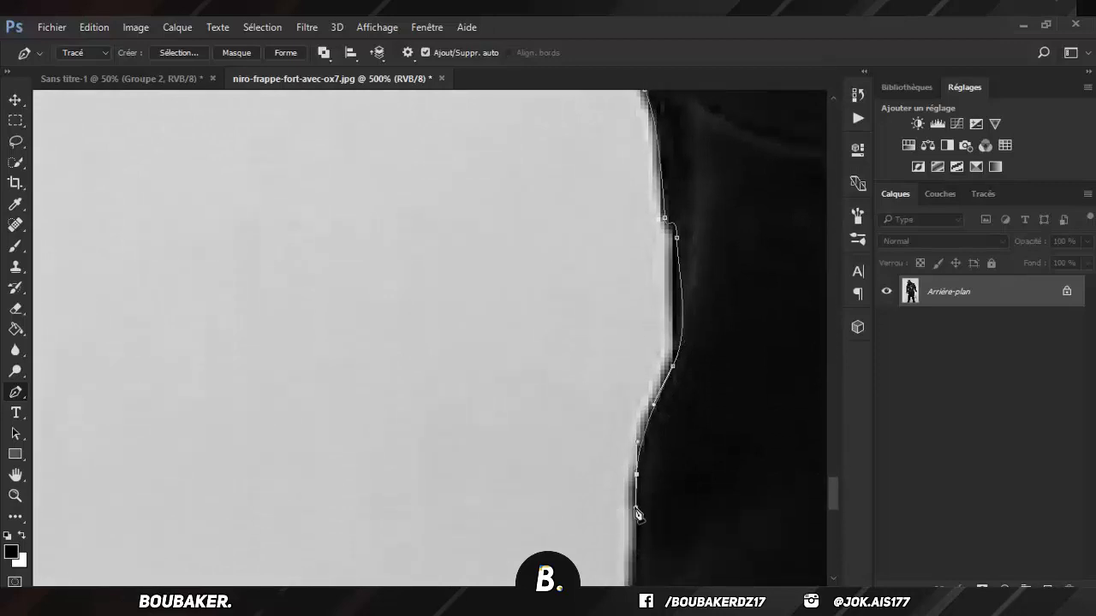
{"action": "scroll", "coordinate": [638, 479], "scroll_direction": "down", "scroll_amount": 2}
{"action": "left_click_drag", "start_coordinate": [631, 464], "coordinate": [635, 498]}
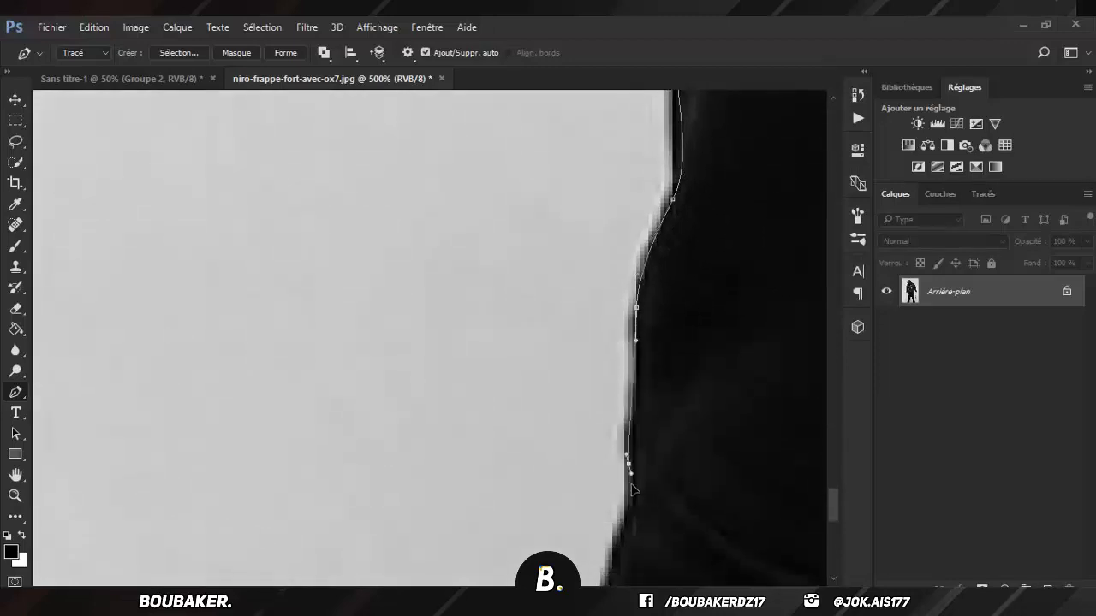
{"action": "scroll", "coordinate": [634, 496], "scroll_direction": "down", "scroll_amount": 1}
{"action": "left_click_drag", "start_coordinate": [625, 451], "coordinate": [601, 489]}
Step: Reach the photo's bottom edge, run the path along it, and climb the opposite edge
{"action": "scroll", "coordinate": [612, 472], "scroll_direction": "down", "scroll_amount": 1}
{"action": "scroll", "coordinate": [600, 492], "scroll_direction": "down", "scroll_amount": 1}
{"action": "scroll", "coordinate": [594, 498], "scroll_direction": "down", "scroll_amount": 1}
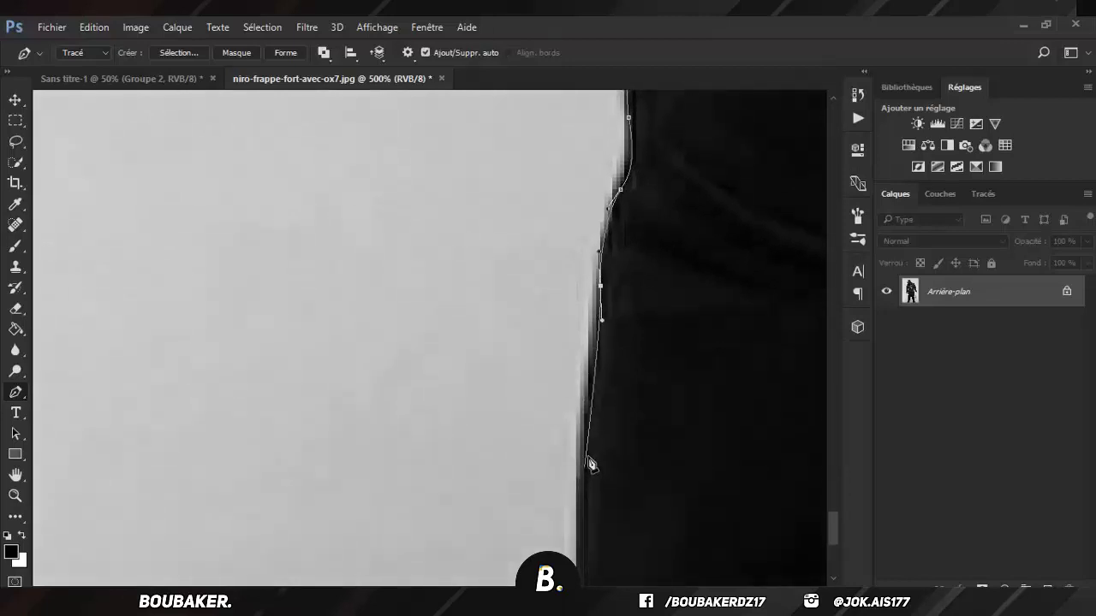
{"action": "left_click_drag", "start_coordinate": [584, 443], "coordinate": [582, 517]}
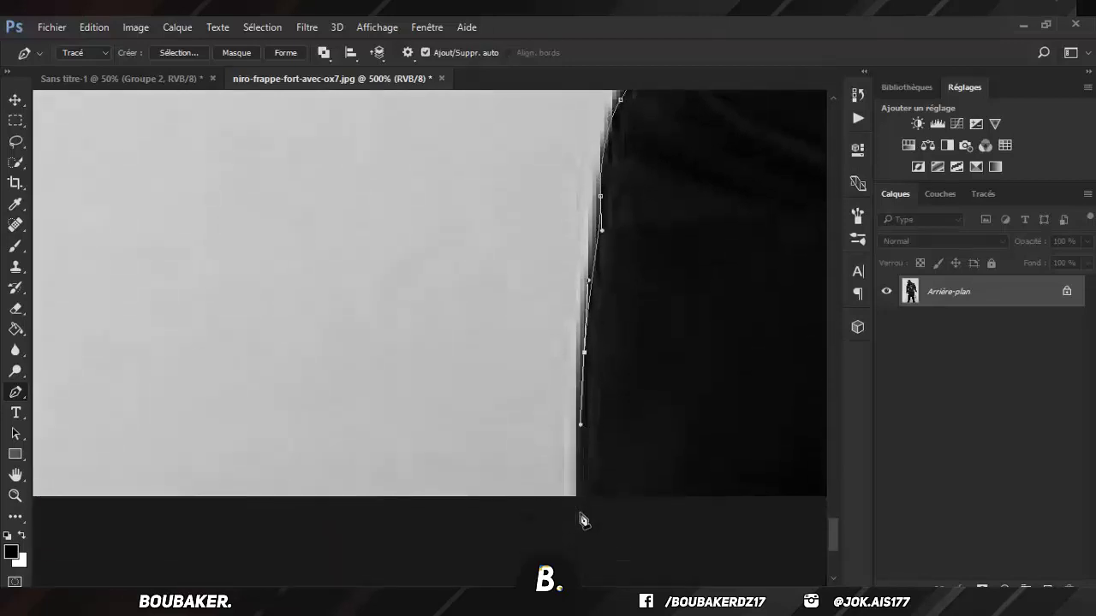
{"action": "scroll", "coordinate": [582, 518], "scroll_direction": "down", "scroll_amount": 1}
{"action": "left_click_drag", "start_coordinate": [580, 469], "coordinate": [582, 515]}
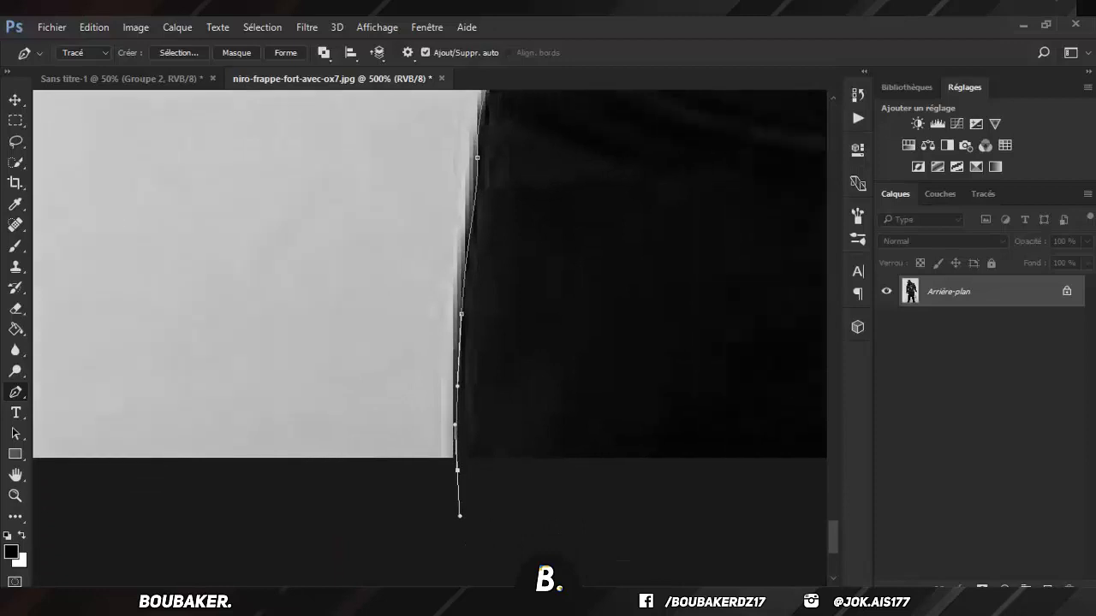
{"action": "scroll", "coordinate": [514, 505], "scroll_direction": "right", "scroll_amount": 5}
{"action": "left_click_drag", "start_coordinate": [457, 460], "coordinate": [492, 369]}
{"action": "scroll", "coordinate": [508, 396], "scroll_direction": "up", "scroll_amount": 1}
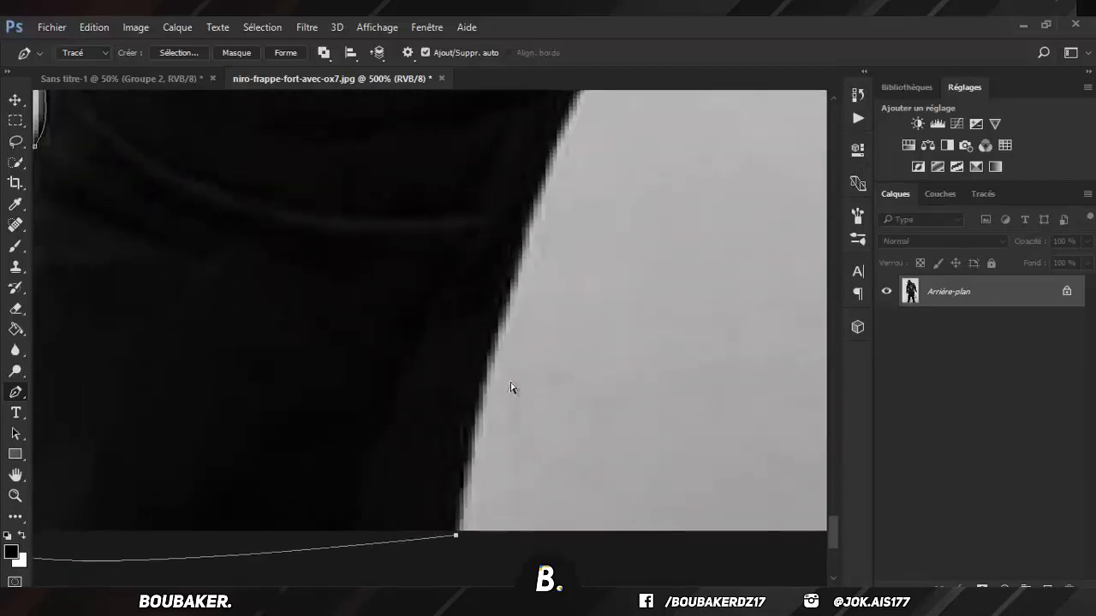
{"action": "scroll", "coordinate": [511, 386], "scroll_direction": "down", "scroll_amount": 1}
Step: Curve the pen path up the lower right edge of the dark clothing with smooth and corner anchors
{"action": "left_click_drag", "start_coordinate": [513, 328], "coordinate": [548, 238]}
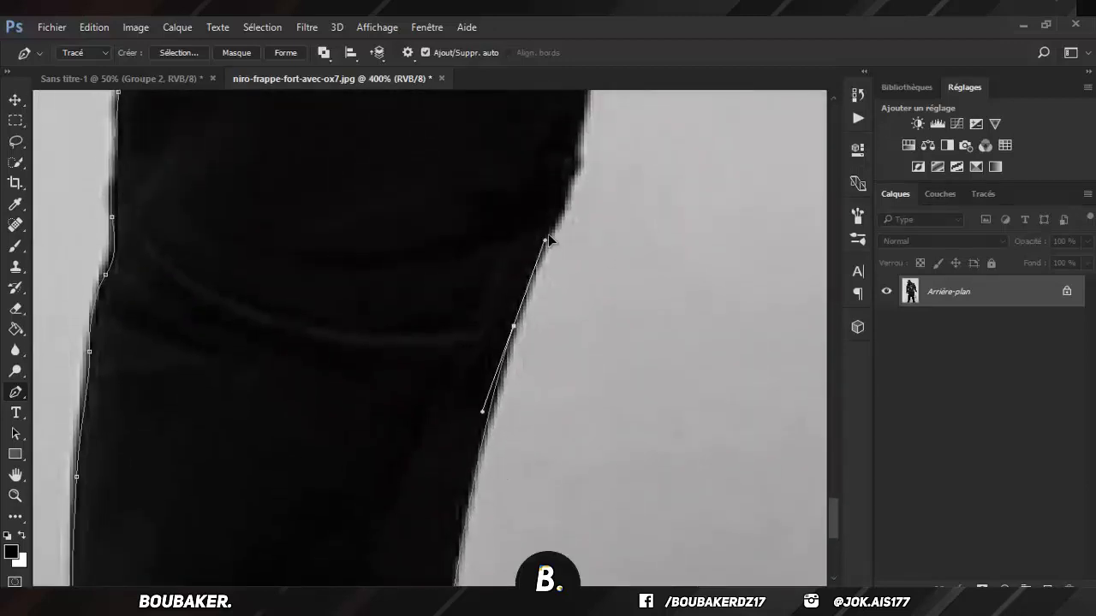
{"action": "left_click_drag", "start_coordinate": [568, 192], "coordinate": [576, 170]}
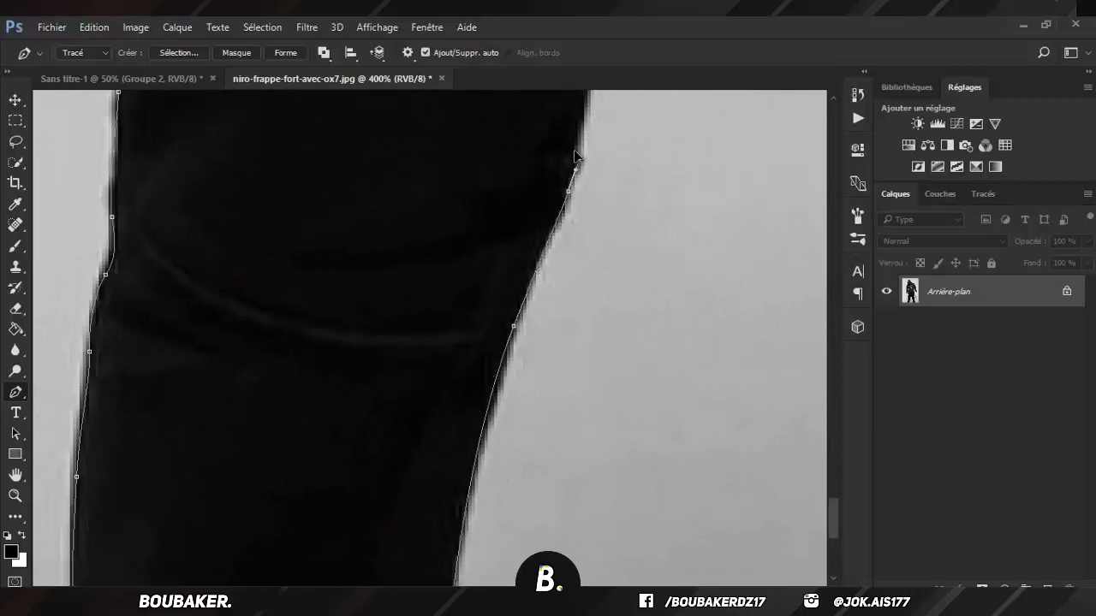
{"action": "scroll", "coordinate": [599, 223], "scroll_direction": "up", "scroll_amount": 5}
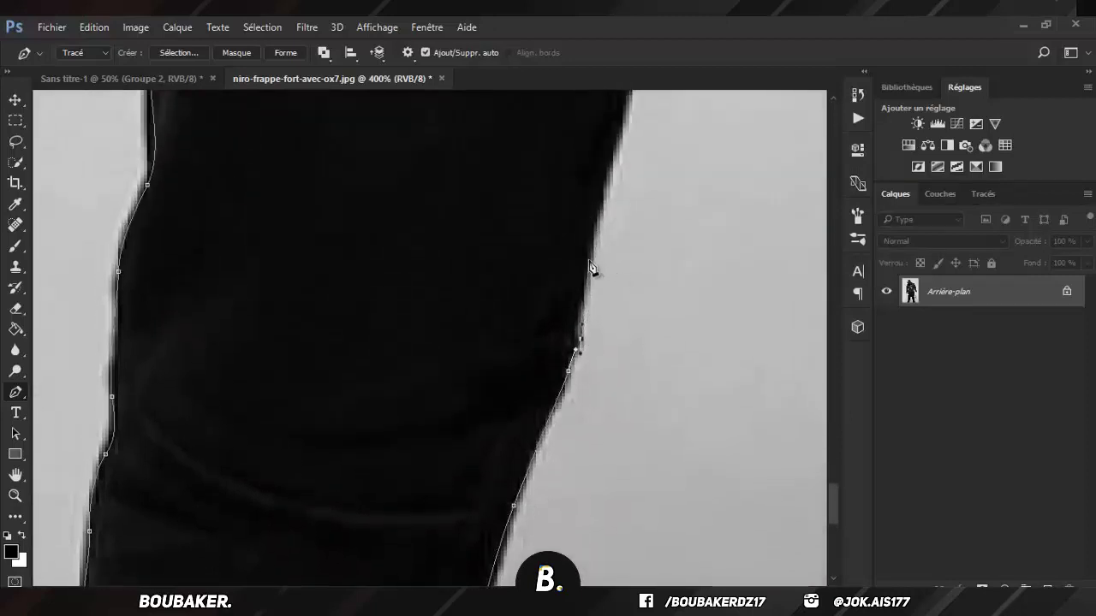
{"action": "left_click", "coordinate": [591, 256]}
{"action": "left_click", "coordinate": [599, 197]}
{"action": "scroll", "coordinate": [606, 163], "scroll_direction": "up", "scroll_amount": 2}
{"action": "scroll", "coordinate": [648, 172], "scroll_direction": "up", "scroll_amount": 3}
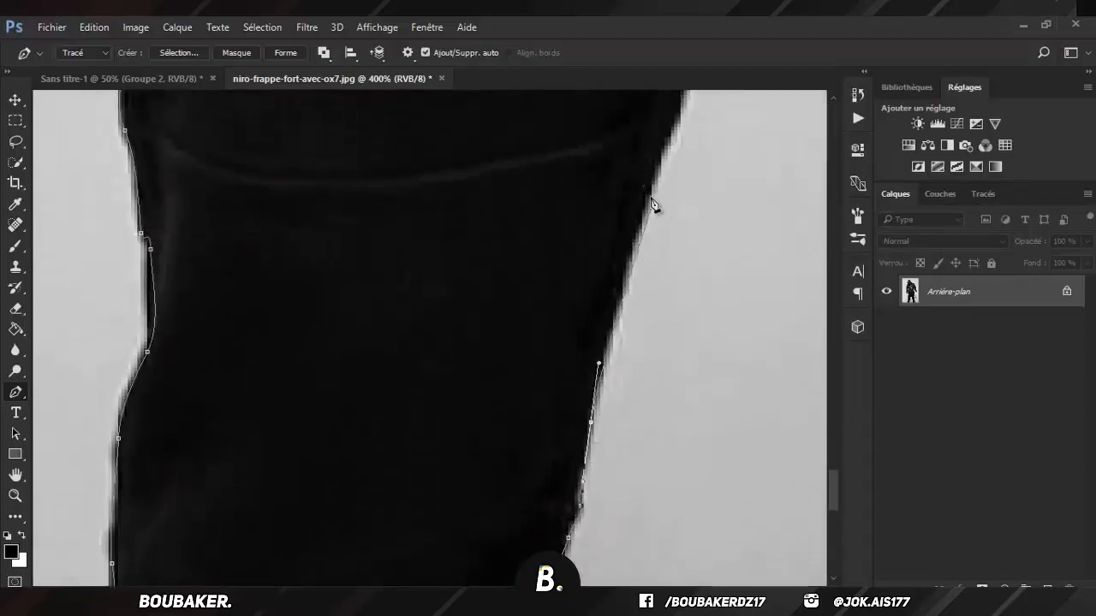
Step: Continue placing anchors higher up the clothing's right edge
{"action": "left_click", "coordinate": [635, 245]}
{"action": "left_click", "coordinate": [653, 186]}
{"action": "left_click", "coordinate": [669, 126]}
{"action": "scroll", "coordinate": [681, 128], "scroll_direction": "up", "scroll_amount": 4}
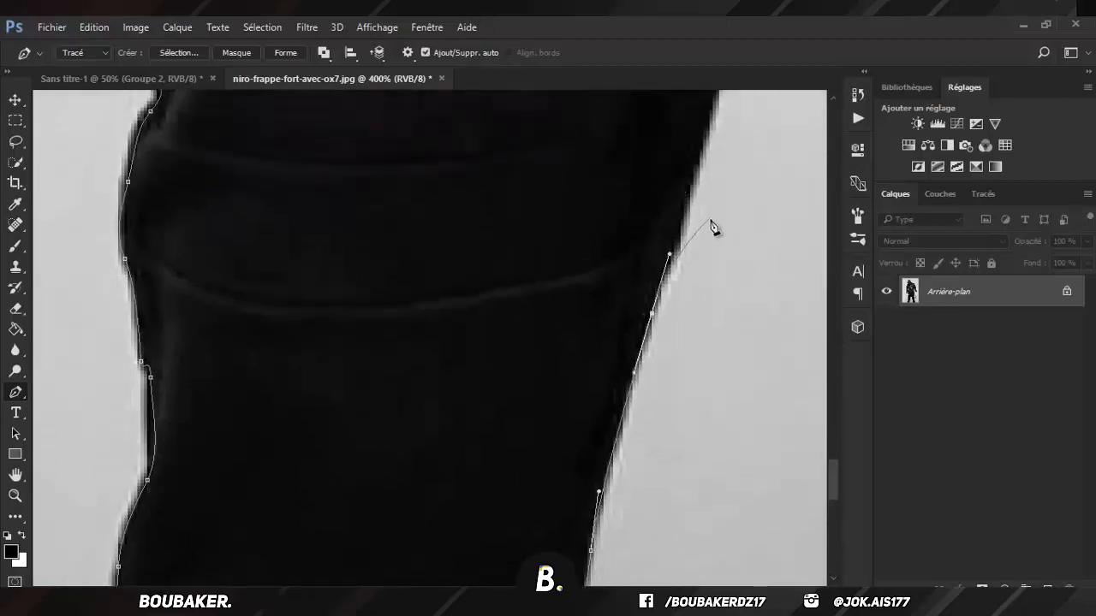
{"action": "scroll", "coordinate": [710, 226], "scroll_direction": "up", "scroll_amount": 2}
{"action": "left_click", "coordinate": [690, 255]}
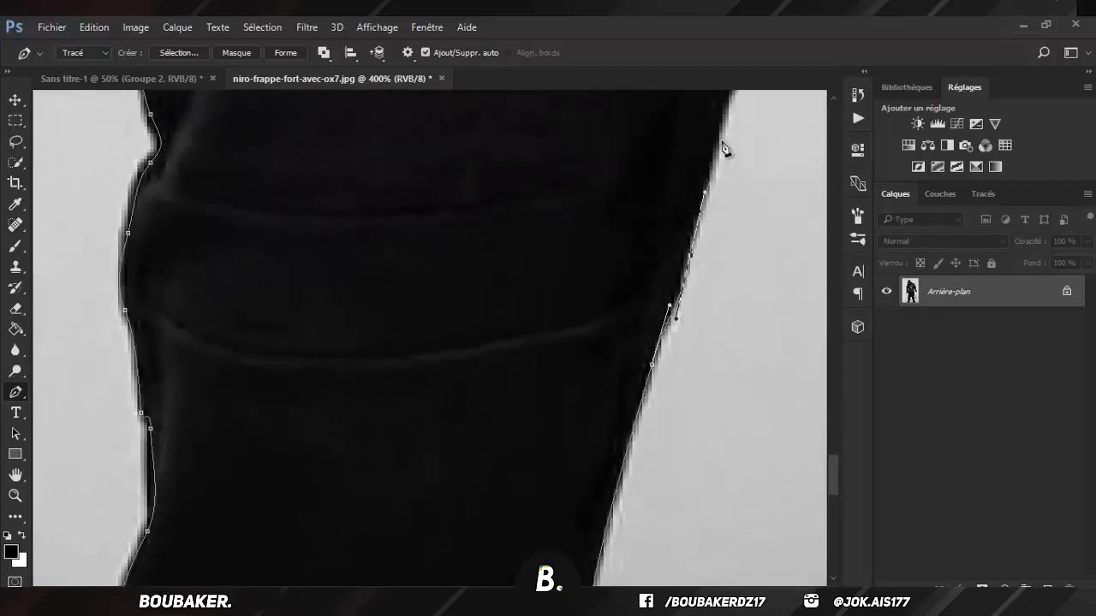
{"action": "left_click", "coordinate": [722, 142]}
{"action": "scroll", "coordinate": [721, 143], "scroll_direction": "up", "scroll_amount": 2}
{"action": "left_click", "coordinate": [721, 179]}
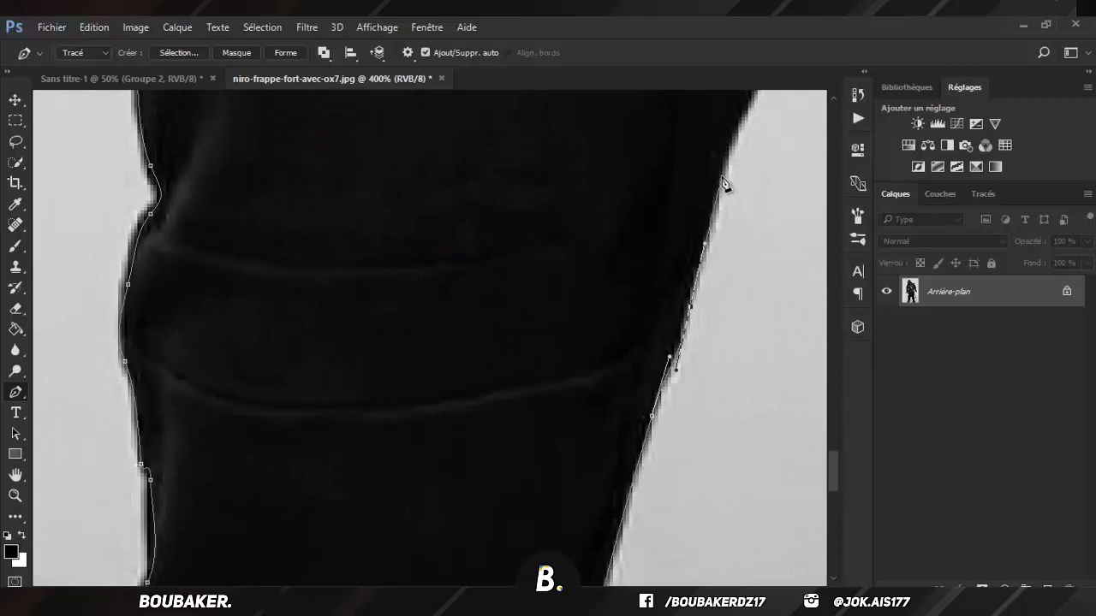
{"action": "scroll", "coordinate": [619, 294], "scroll_direction": "up", "scroll_amount": 3}
{"action": "scroll", "coordinate": [619, 293], "scroll_direction": "up", "scroll_amount": 3}
{"action": "scroll", "coordinate": [620, 294], "scroll_direction": "up", "scroll_amount": 3}
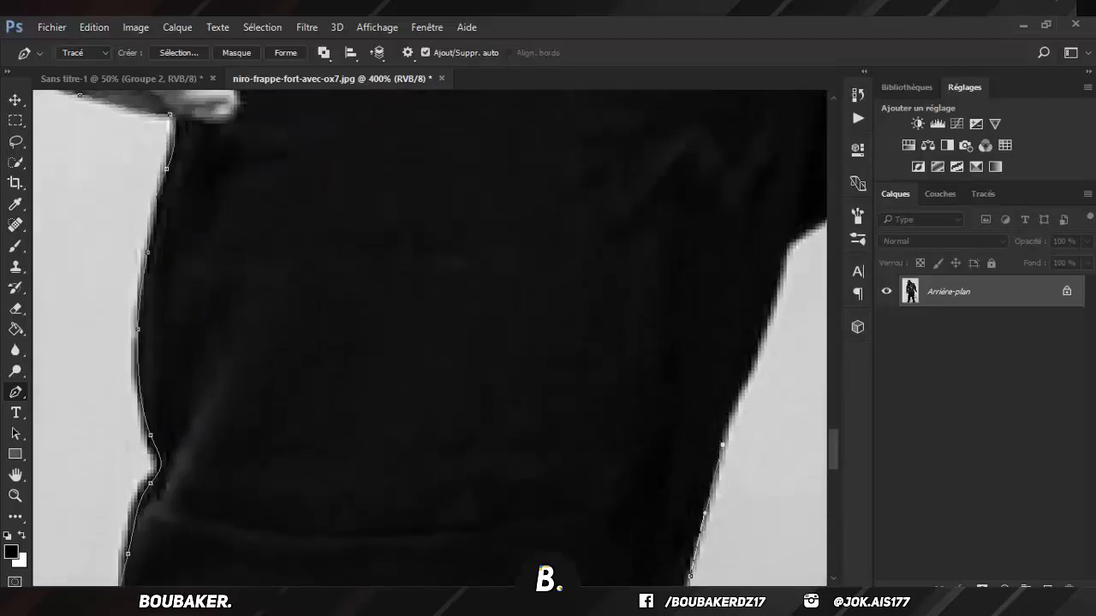
{"action": "scroll", "coordinate": [513, 342], "scroll_direction": "up", "scroll_amount": 3}
Step: Trace the path up the left edge of the white arm-torso gap to its top
{"action": "scroll", "coordinate": [480, 385], "scroll_direction": "up", "scroll_amount": 2}
{"action": "scroll", "coordinate": [445, 411], "scroll_direction": "up", "scroll_amount": 2}
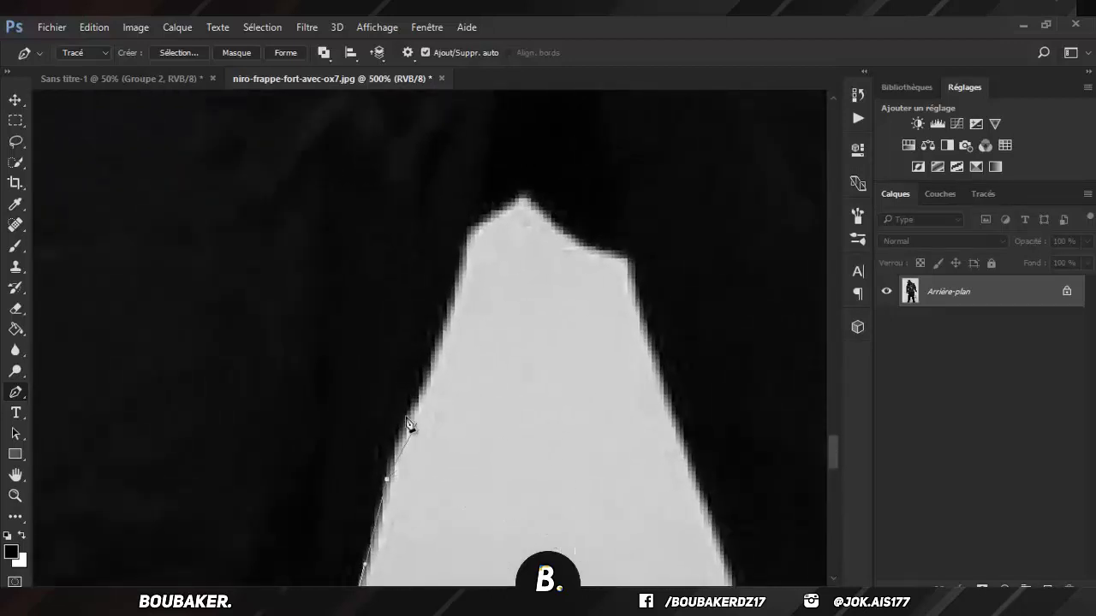
{"action": "left_click", "coordinate": [407, 420]}
{"action": "left_click_drag", "start_coordinate": [455, 286], "coordinate": [464, 237]}
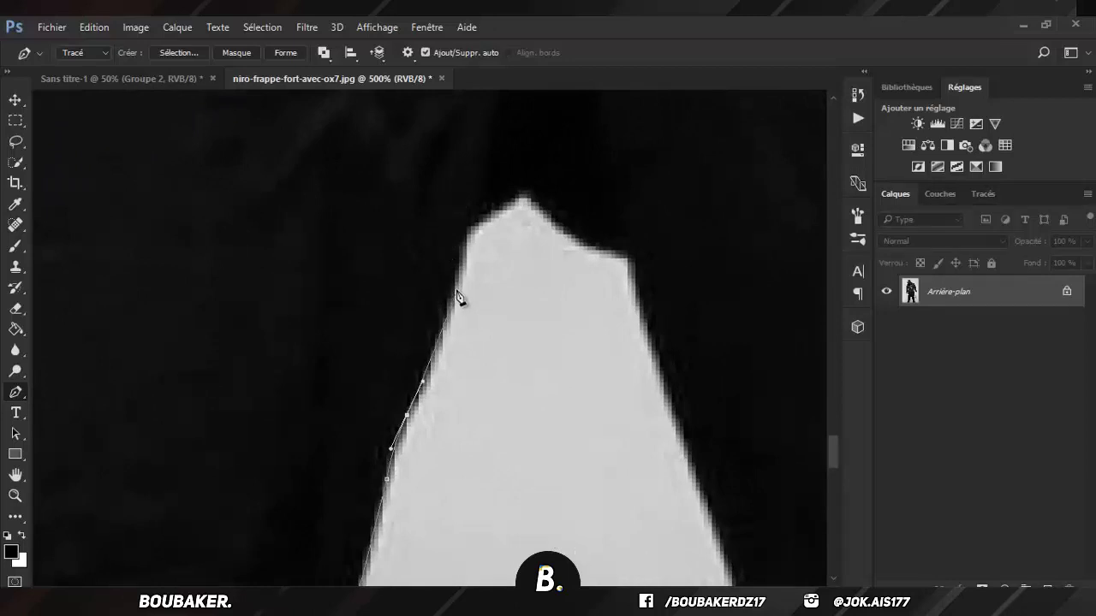
{"action": "left_click", "coordinate": [468, 232]}
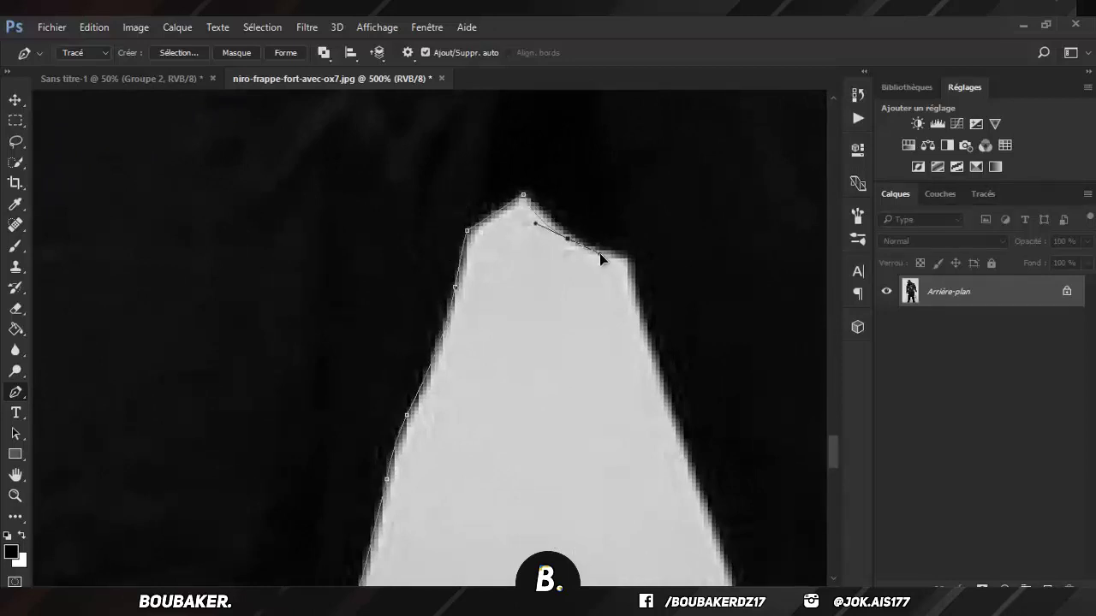
Step: Round the top of the gap and curve the path down its right edge
{"action": "left_click_drag", "start_coordinate": [644, 248], "coordinate": [757, 398]}
{"action": "scroll", "coordinate": [687, 343], "scroll_direction": "down", "scroll_amount": 3}
{"action": "scroll", "coordinate": [719, 326], "scroll_direction": "down", "scroll_amount": 2}
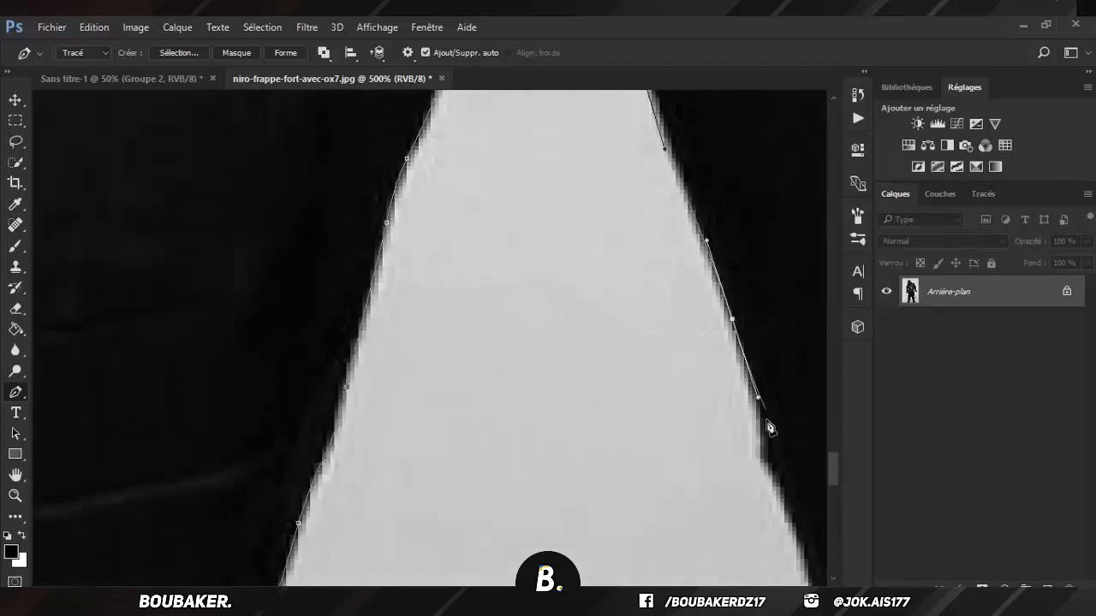
{"action": "left_click_drag", "start_coordinate": [764, 435], "coordinate": [765, 462]}
{"action": "scroll", "coordinate": [784, 505], "scroll_direction": "down", "scroll_amount": 2}
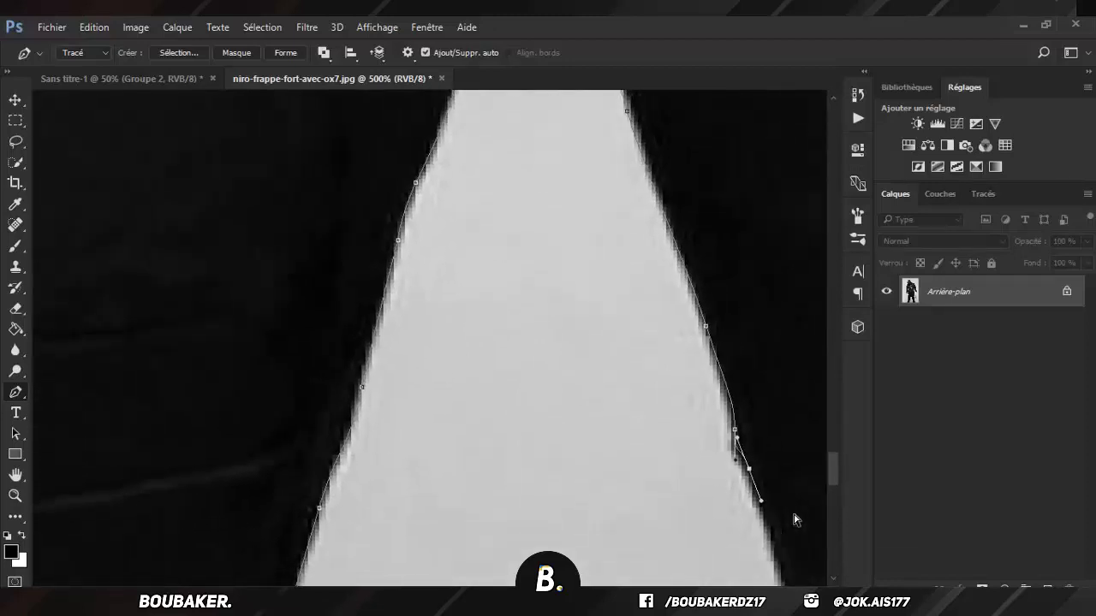
{"action": "scroll", "coordinate": [794, 519], "scroll_direction": "down", "scroll_amount": 2}
{"action": "scroll", "coordinate": [706, 451], "scroll_direction": "up", "scroll_amount": 1}
Step: Add anchors further down the leg edge toward the photo's bottom
{"action": "left_click_drag", "start_coordinate": [700, 461], "coordinate": [716, 522]}
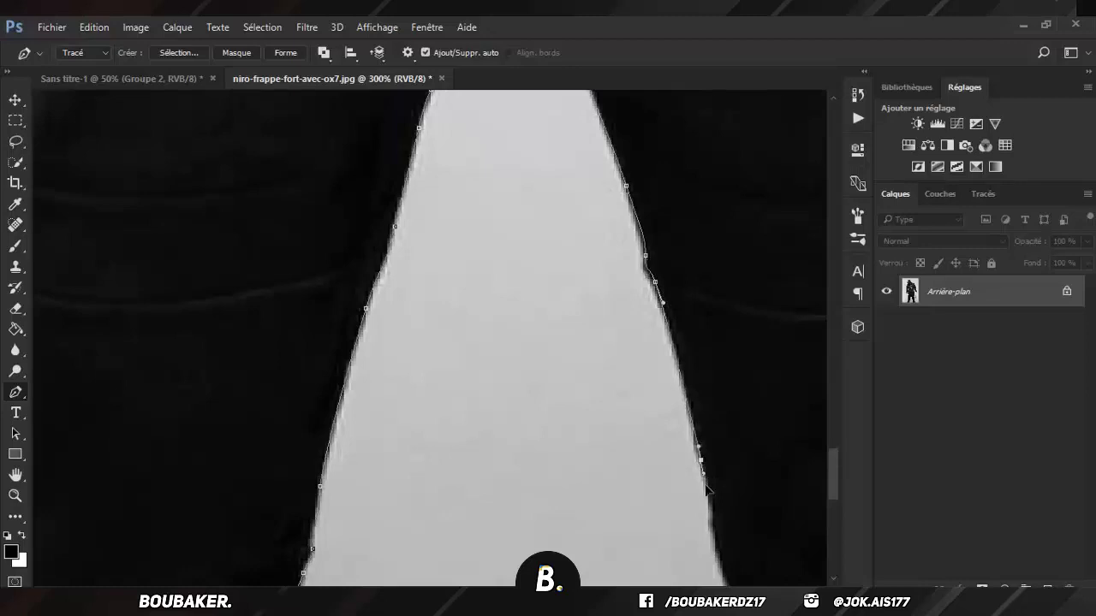
{"action": "scroll", "coordinate": [724, 556], "scroll_direction": "down", "scroll_amount": 2}
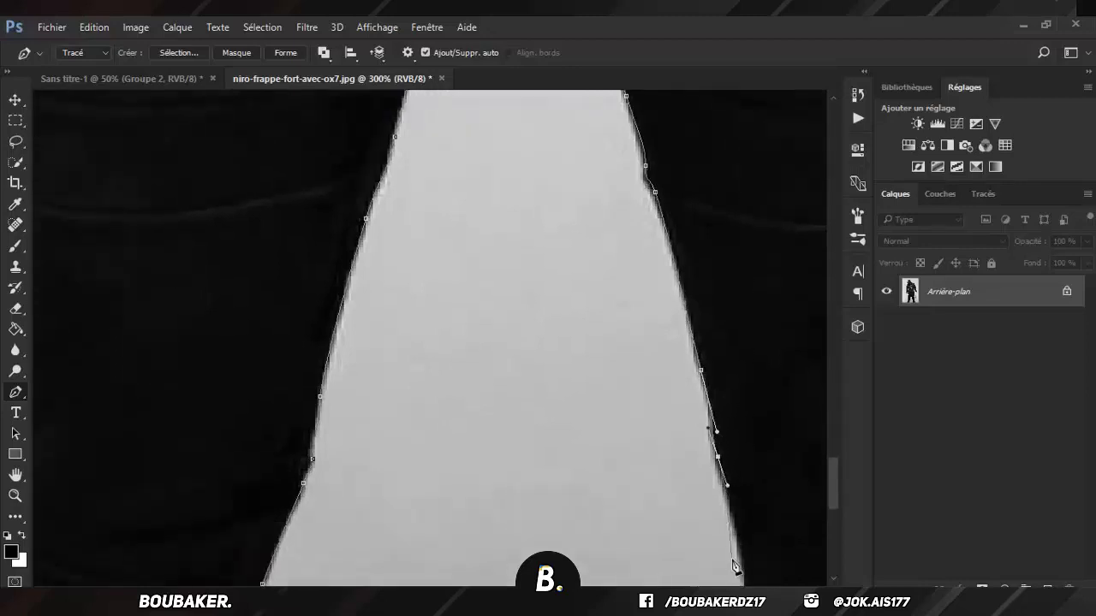
{"action": "scroll", "coordinate": [728, 548], "scroll_direction": "down", "scroll_amount": 3}
{"action": "left_click", "coordinate": [744, 515]}
{"action": "scroll", "coordinate": [762, 539], "scroll_direction": "down", "scroll_amount": 2}
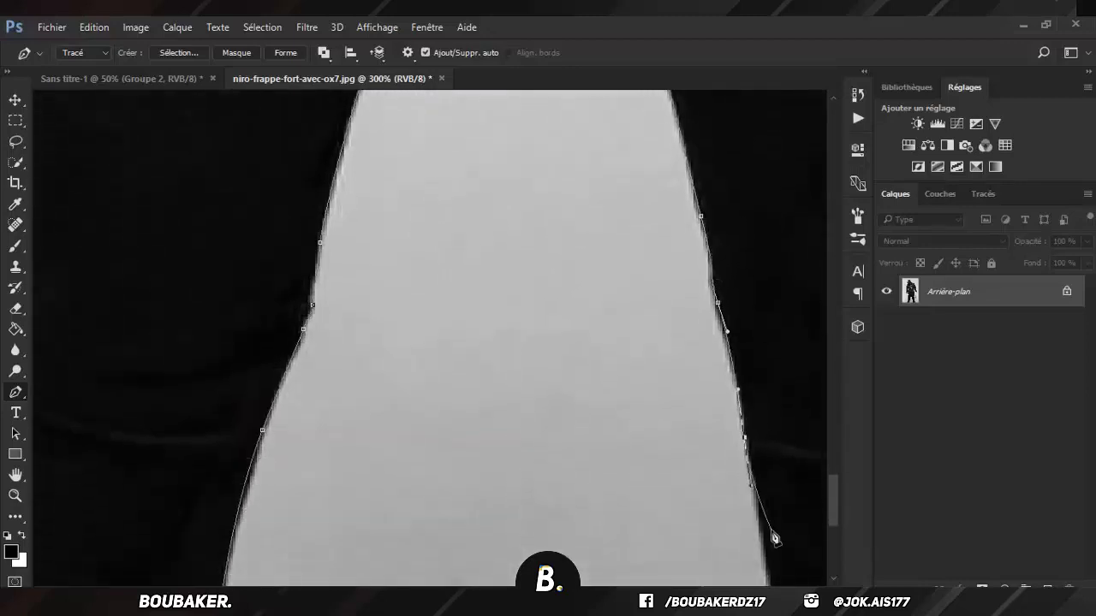
{"action": "scroll", "coordinate": [768, 531], "scroll_direction": "down", "scroll_amount": 2}
{"action": "left_click", "coordinate": [768, 516]}
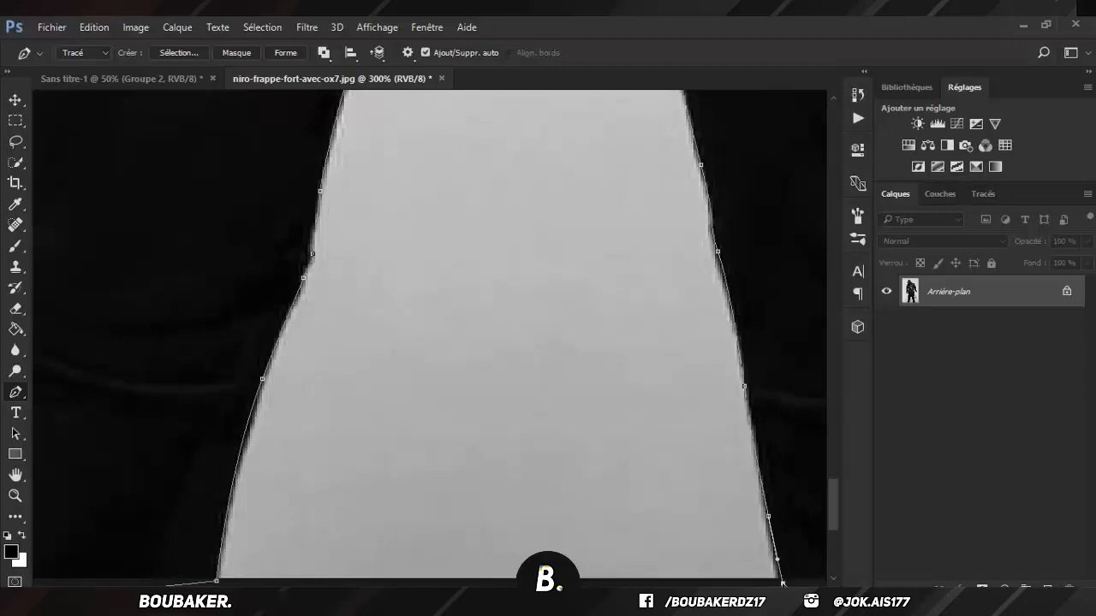
Step: From the photo's bottom, add anchors up the leg's right edge
{"action": "scroll", "coordinate": [782, 556], "scroll_direction": "right", "scroll_amount": 5}
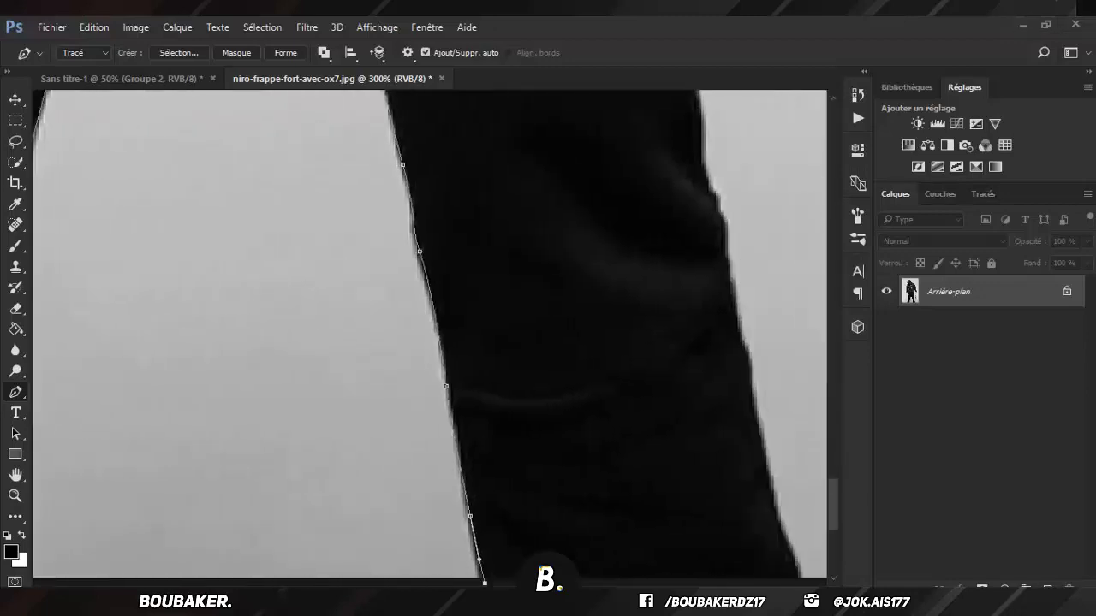
{"action": "scroll", "coordinate": [782, 522], "scroll_direction": "down", "scroll_amount": 2}
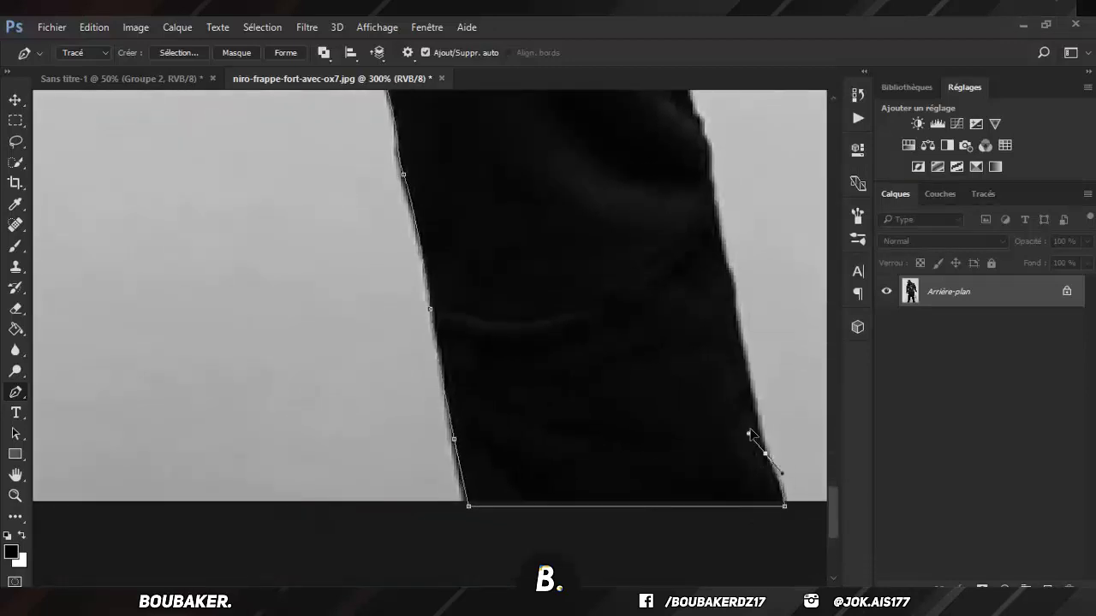
{"action": "left_click", "coordinate": [753, 429]}
{"action": "scroll", "coordinate": [749, 411], "scroll_direction": "up", "scroll_amount": 1}
{"action": "left_click", "coordinate": [738, 360]}
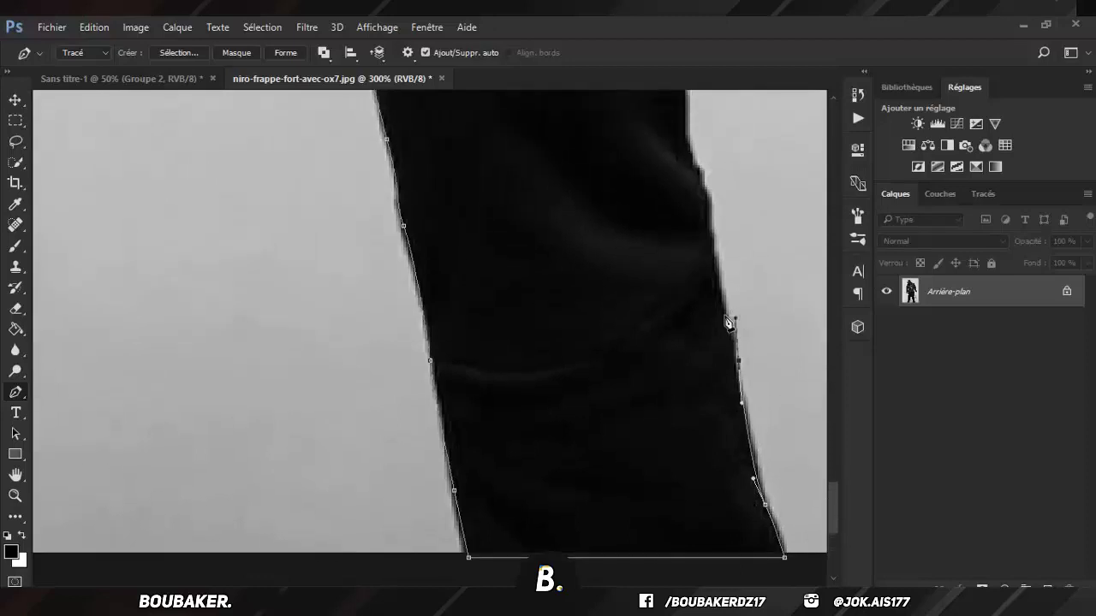
{"action": "left_click", "coordinate": [725, 314]}
{"action": "scroll", "coordinate": [728, 321], "scroll_direction": "up", "scroll_amount": 1}
{"action": "scroll", "coordinate": [720, 342], "scroll_direction": "up", "scroll_amount": 1}
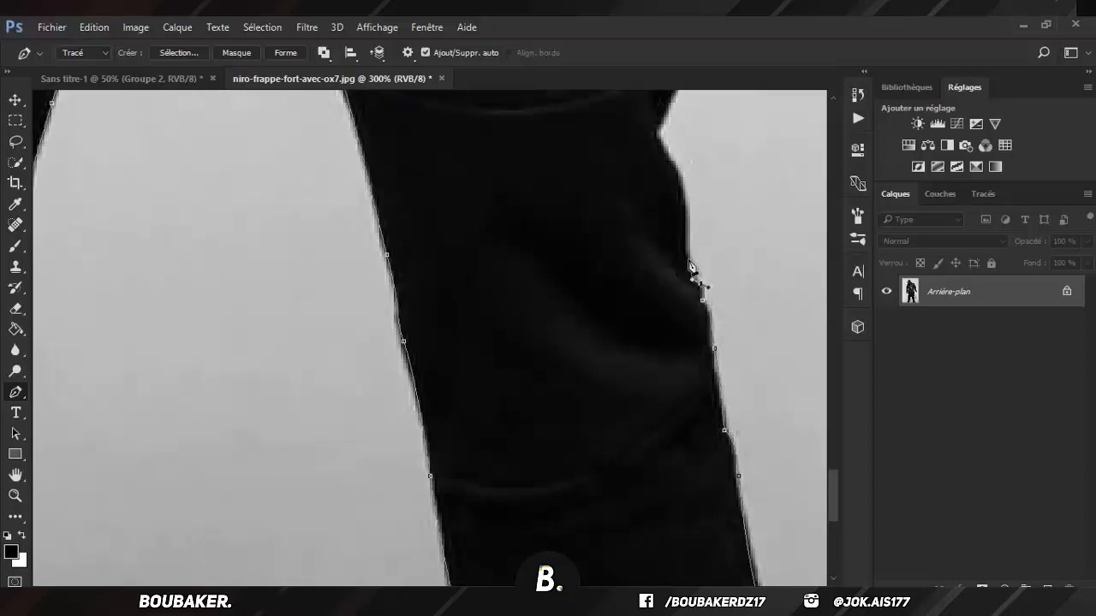
Step: Add curved anchors along the hoodie's bottom edge and up its side
{"action": "scroll", "coordinate": [694, 218], "scroll_direction": "up", "scroll_amount": 2}
{"action": "scroll", "coordinate": [668, 252], "scroll_direction": "up", "scroll_amount": 1}
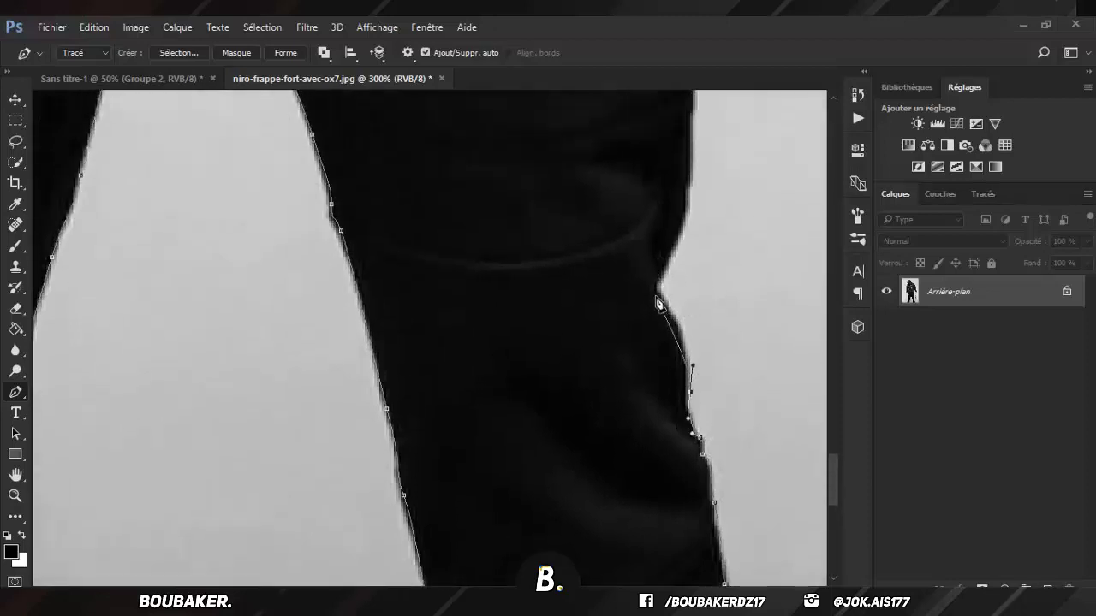
{"action": "left_click_drag", "start_coordinate": [653, 292], "coordinate": [634, 290]}
{"action": "scroll", "coordinate": [717, 283], "scroll_direction": "up", "scroll_amount": 1}
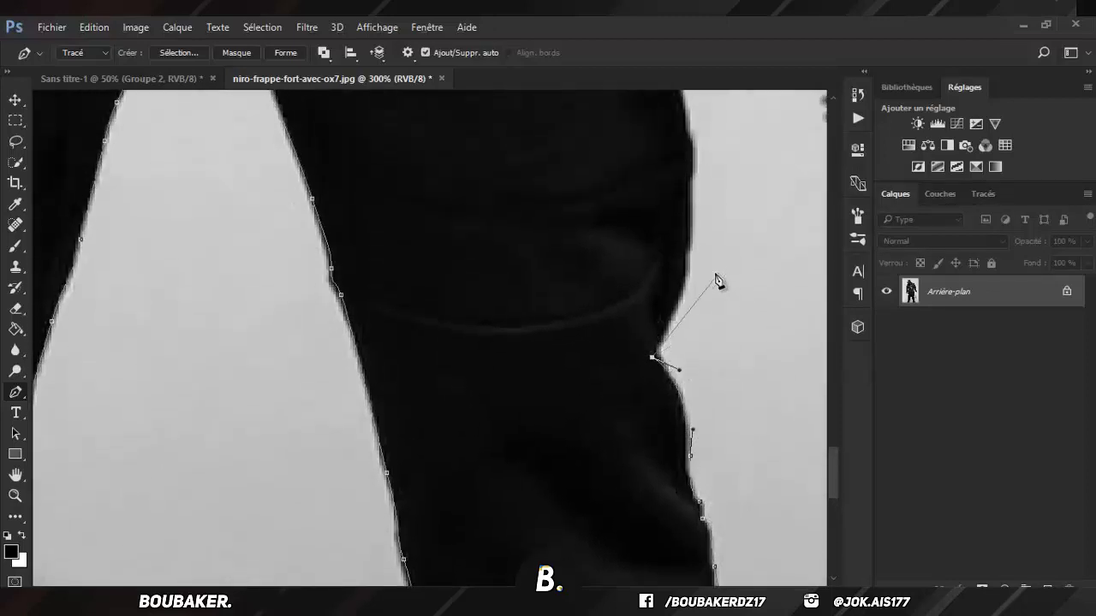
{"action": "scroll", "coordinate": [685, 308], "scroll_direction": "up", "scroll_amount": 1}
{"action": "left_click_drag", "start_coordinate": [687, 304], "coordinate": [688, 256]}
{"action": "scroll", "coordinate": [691, 315], "scroll_direction": "up", "scroll_amount": 1}
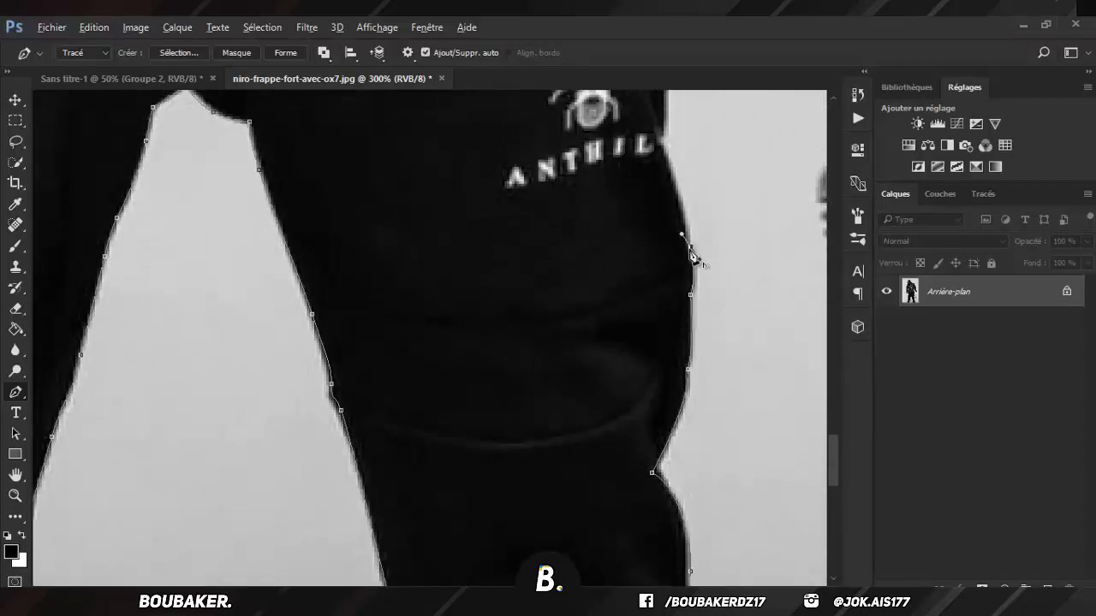
Step: Add a curved anchor beside the hoodie logo and another near the PARIS lettering
{"action": "scroll", "coordinate": [694, 257], "scroll_direction": "up", "scroll_amount": 1}
{"action": "mouse_move", "coordinate": [660, 229]}
{"action": "left_mouse_down"}
{"action": "mouse_move", "coordinate": [686, 239]}
{"action": "mouse_move", "coordinate": [676, 179]}
{"action": "left_mouse_up"}
{"action": "scroll", "coordinate": [676, 248], "scroll_direction": "up", "scroll_amount": 2}
{"action": "scroll", "coordinate": [676, 182], "scroll_direction": "up", "scroll_amount": 2}
{"action": "scroll", "coordinate": [668, 206], "scroll_direction": "up", "scroll_amount": 1}
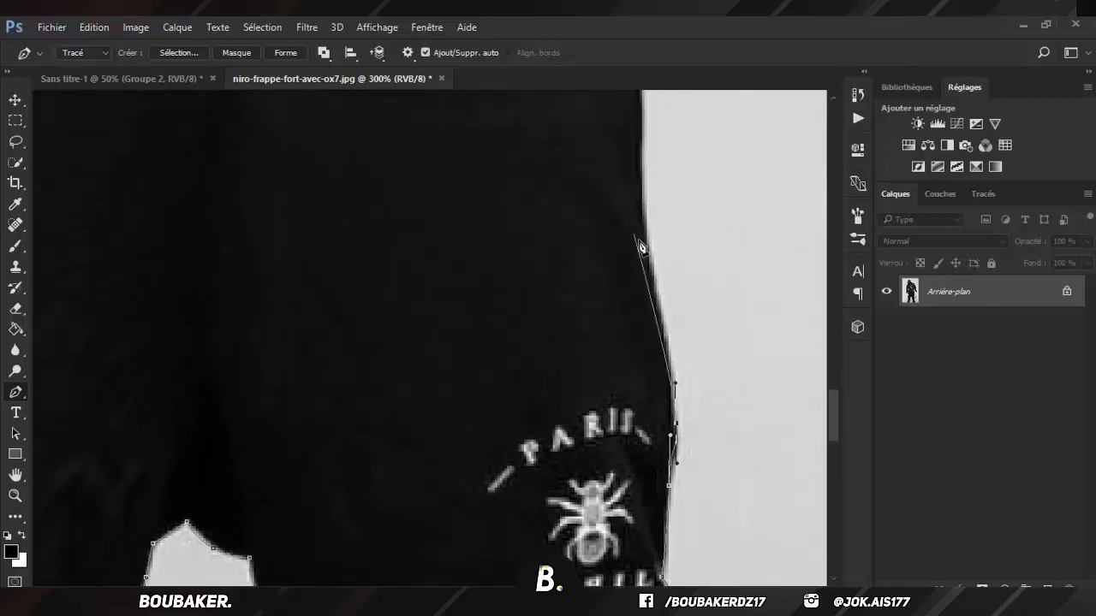
{"action": "left_click", "coordinate": [649, 257]}
{"action": "scroll", "coordinate": [642, 256], "scroll_direction": "up", "scroll_amount": 2}
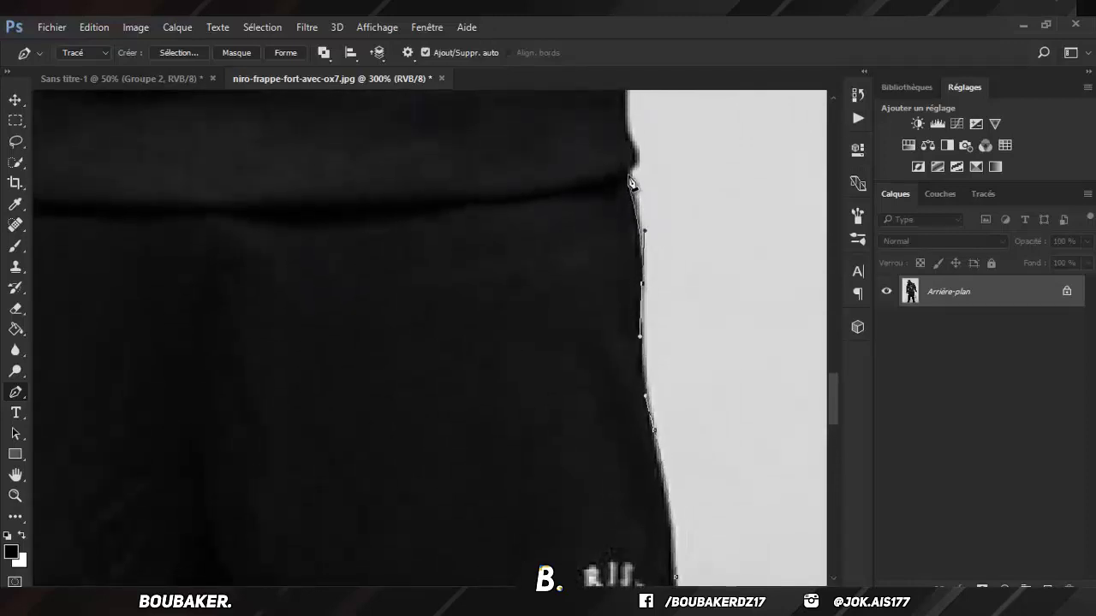
Step: Shape the curve along the hoodie edge and anchor where the arm meets the torso
{"action": "left_click_drag", "start_coordinate": [631, 182], "coordinate": [638, 173]}
{"action": "scroll", "coordinate": [635, 154], "scroll_direction": "up", "scroll_amount": 1}
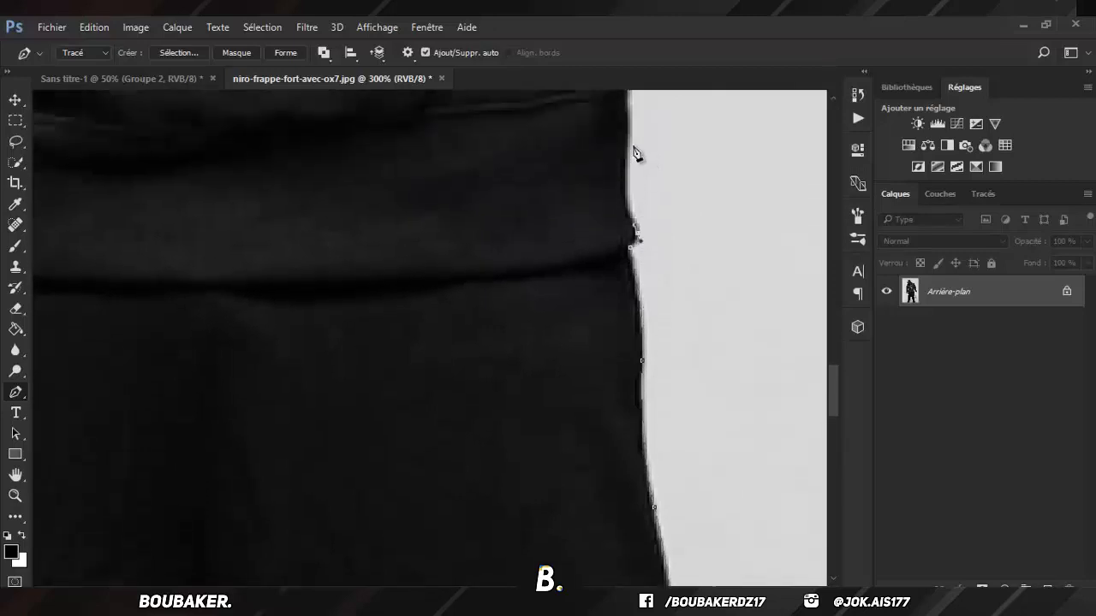
{"action": "scroll", "coordinate": [629, 205], "scroll_direction": "up", "scroll_amount": 1}
{"action": "scroll", "coordinate": [630, 214], "scroll_direction": "up", "scroll_amount": 3}
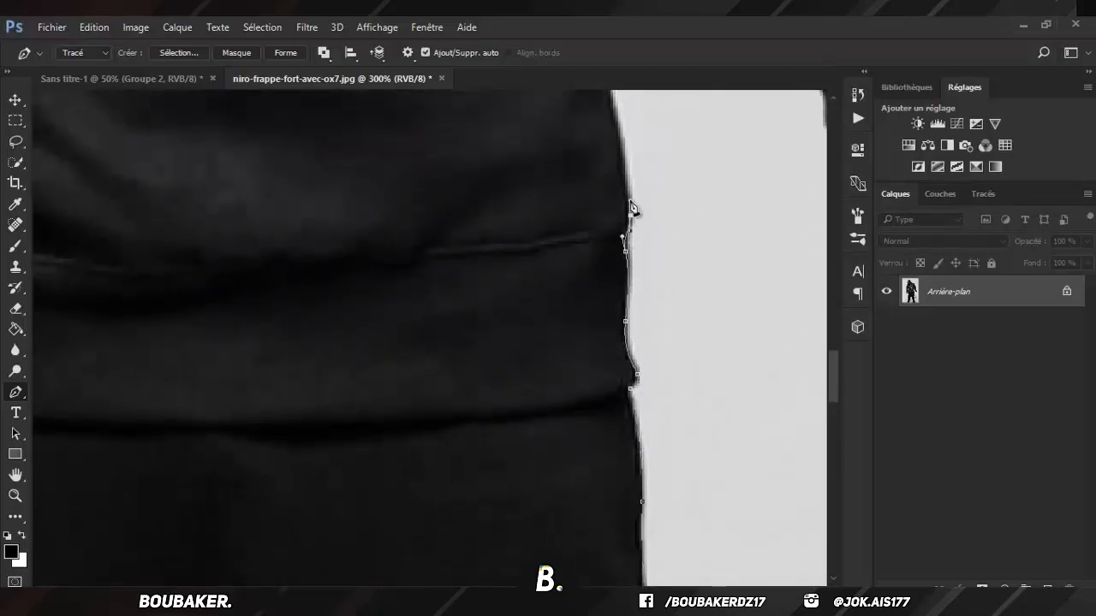
{"action": "scroll", "coordinate": [630, 208], "scroll_direction": "up", "scroll_amount": 2}
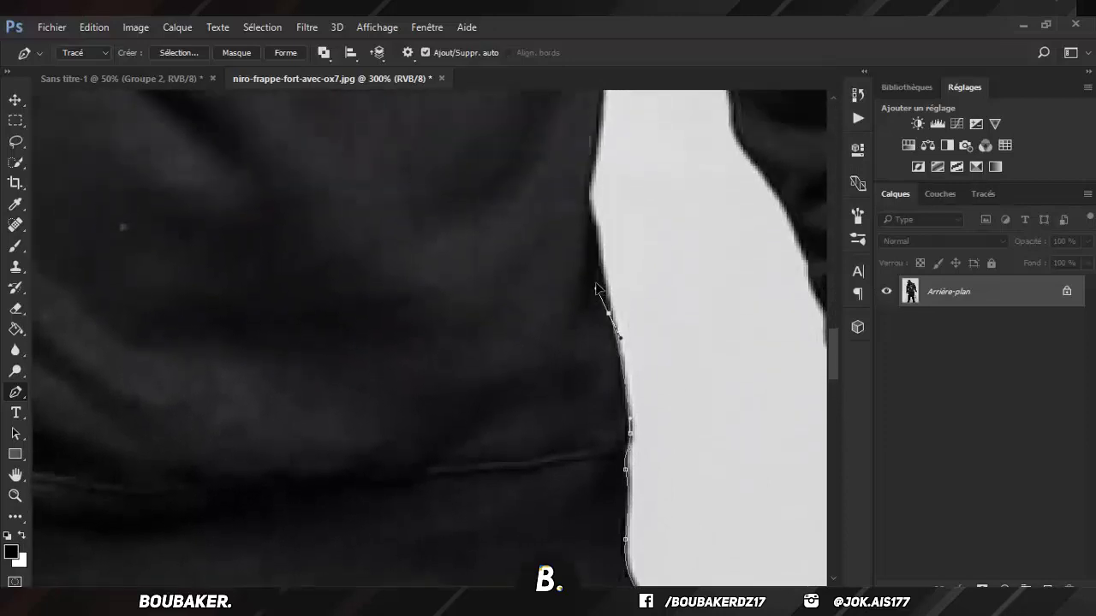
{"action": "left_click_drag", "start_coordinate": [599, 271], "coordinate": [587, 201]}
{"action": "scroll", "coordinate": [590, 206], "scroll_direction": "up", "scroll_amount": 4}
{"action": "scroll", "coordinate": [626, 179], "scroll_direction": "up", "scroll_amount": 1}
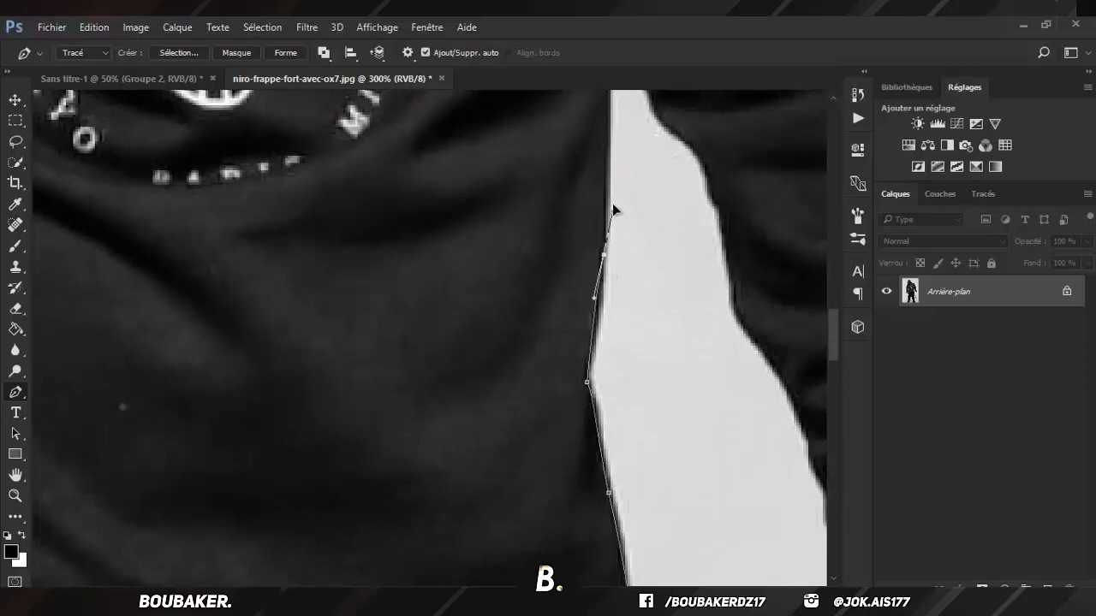
Step: Anchor the top of the armpit gap and bend the path around its curve
{"action": "left_click", "coordinate": [613, 185]}
{"action": "scroll", "coordinate": [613, 184], "scroll_direction": "up", "scroll_amount": 3}
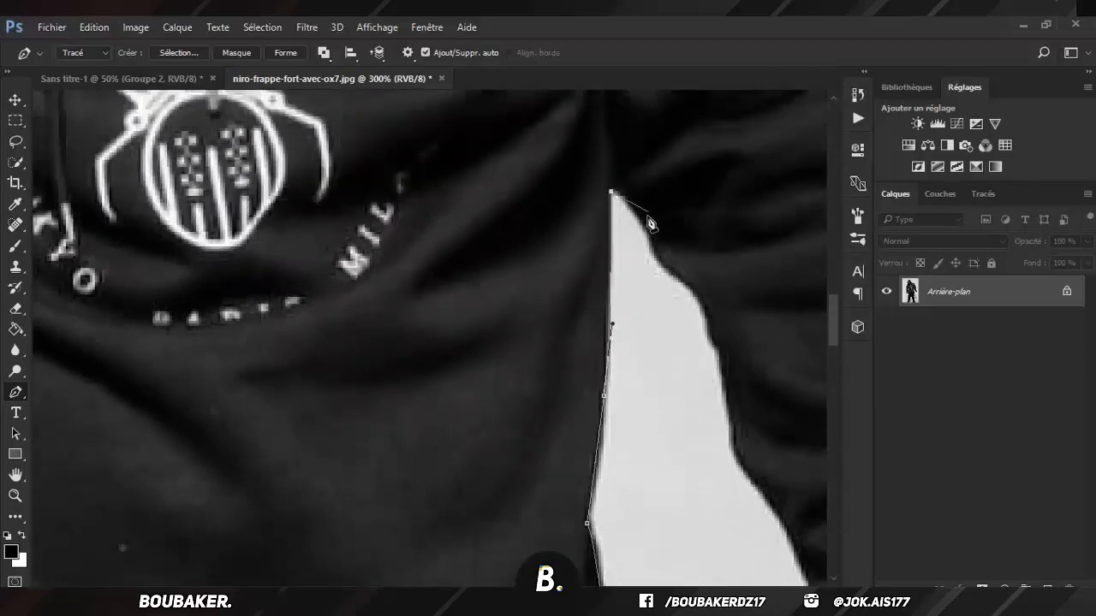
{"action": "mouse_move", "coordinate": [654, 246]}
{"action": "left_mouse_down"}
{"action": "mouse_move", "coordinate": [665, 277]}
{"action": "mouse_move", "coordinate": [690, 289]}
{"action": "left_mouse_up"}
{"action": "scroll", "coordinate": [725, 409], "scroll_direction": "down", "scroll_amount": 2}
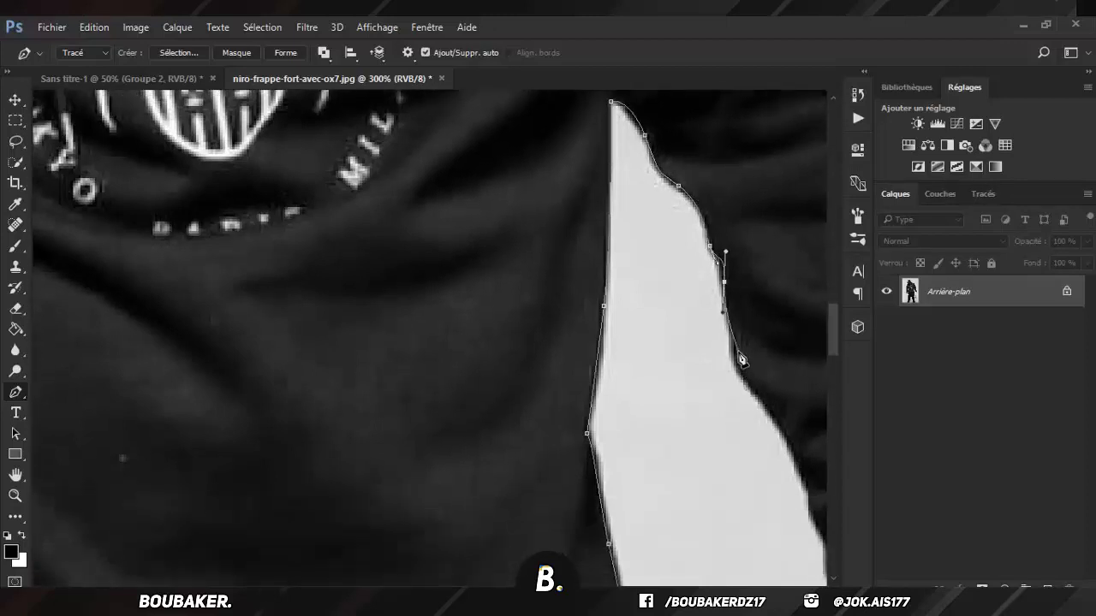
Step: Place anchors down the arm's inner edge toward the hand
{"action": "left_click", "coordinate": [764, 402]}
{"action": "left_click", "coordinate": [782, 428]}
{"action": "left_click", "coordinate": [799, 455]}
{"action": "scroll", "coordinate": [799, 455], "scroll_direction": "down", "scroll_amount": 3}
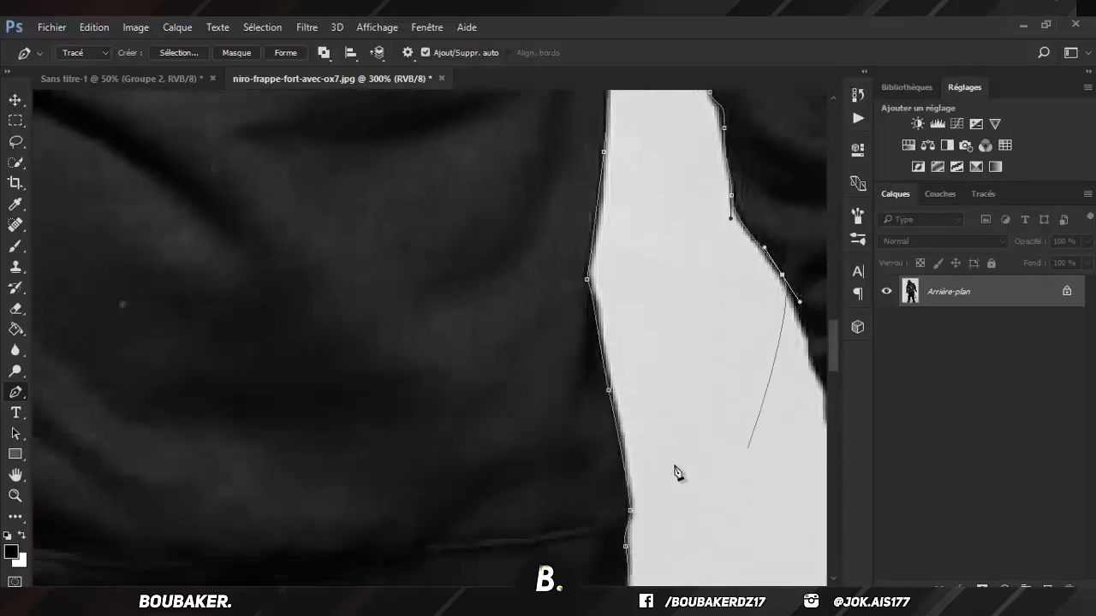
{"action": "scroll", "coordinate": [650, 368], "scroll_direction": "right", "scroll_amount": 3}
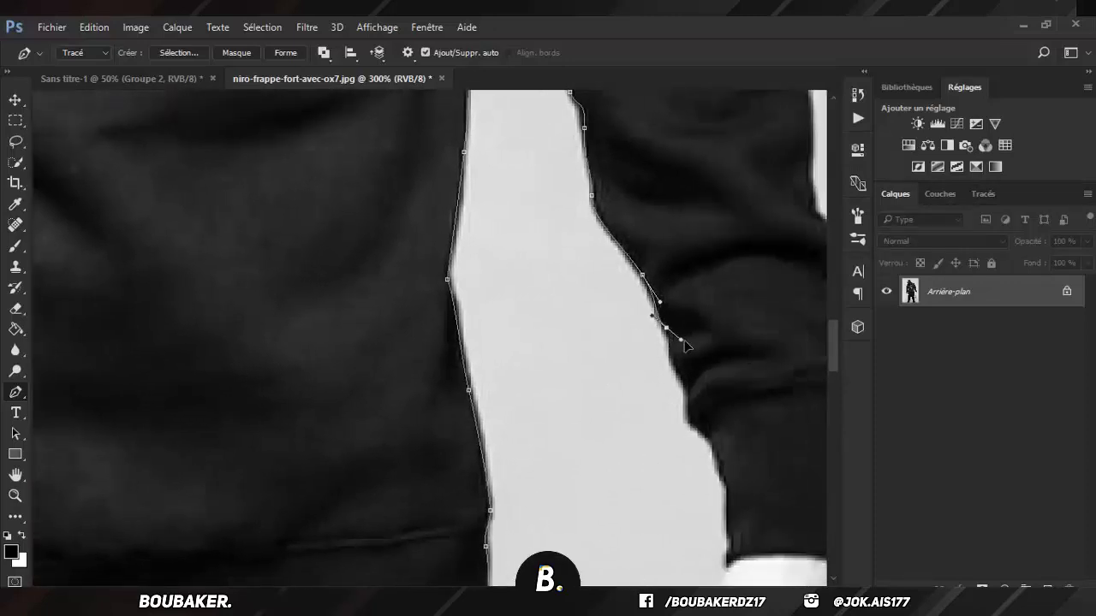
{"action": "left_click", "coordinate": [686, 387]}
{"action": "left_click_drag", "start_coordinate": [687, 421], "coordinate": [707, 442]}
{"action": "scroll", "coordinate": [726, 485], "scroll_direction": "down", "scroll_amount": 2}
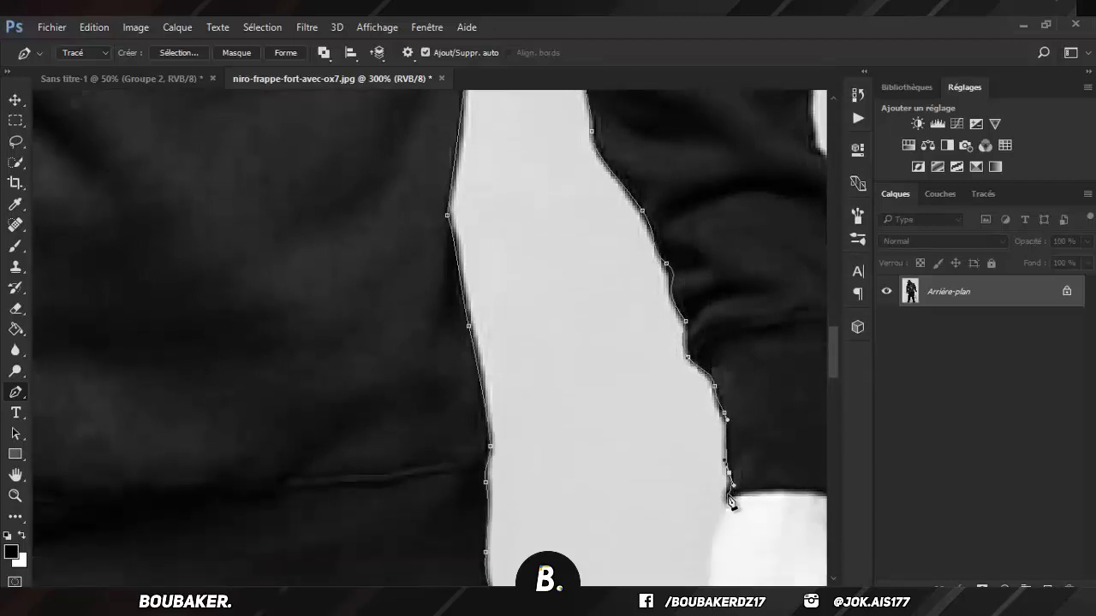
{"action": "scroll", "coordinate": [723, 526], "scroll_direction": "down", "scroll_amount": 2}
{"action": "scroll", "coordinate": [719, 506], "scroll_direction": "down", "scroll_amount": 2}
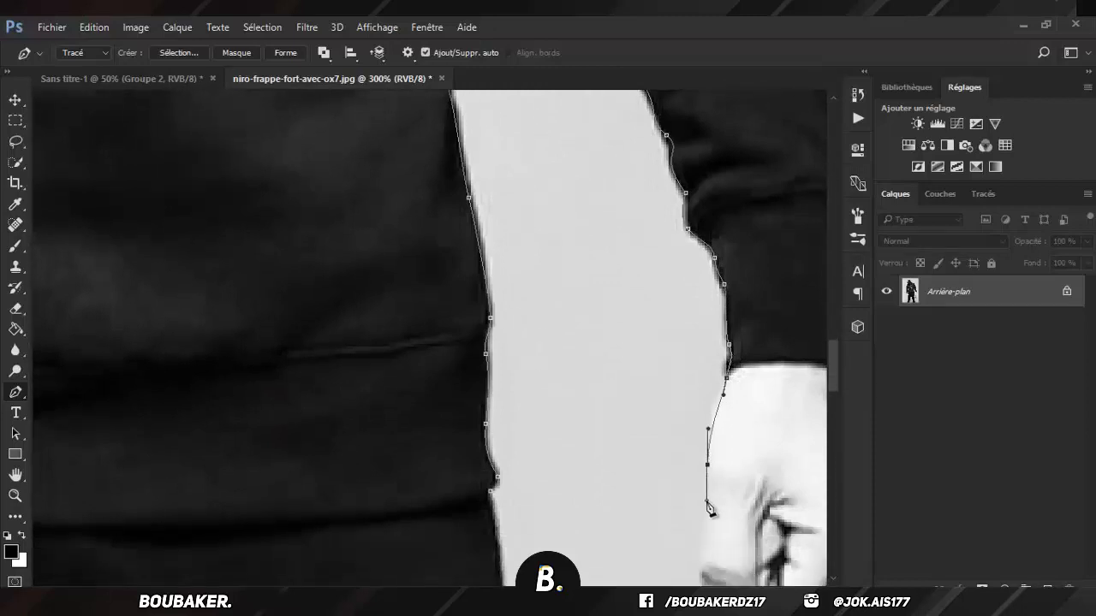
Step: Trace the hand's edge to the fingertips and where the hand meets the cable
{"action": "scroll", "coordinate": [708, 509], "scroll_direction": "down", "scroll_amount": 3}
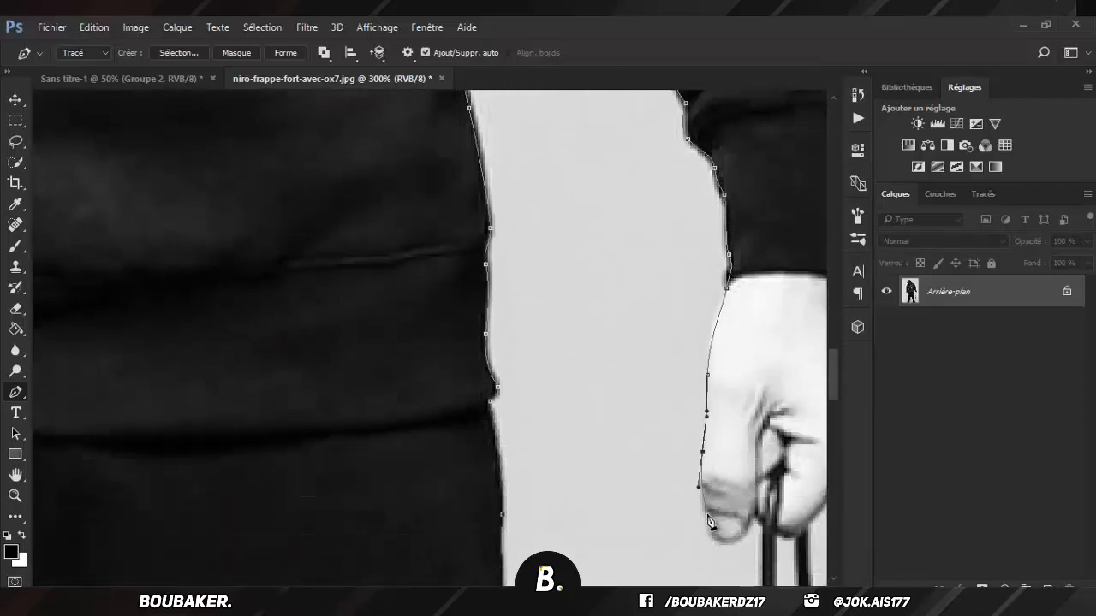
{"action": "left_click_drag", "start_coordinate": [731, 558], "coordinate": [768, 512]}
{"action": "scroll", "coordinate": [765, 531], "scroll_direction": "down", "scroll_amount": 2}
{"action": "scroll", "coordinate": [762, 463], "scroll_direction": "down", "scroll_amount": 3}
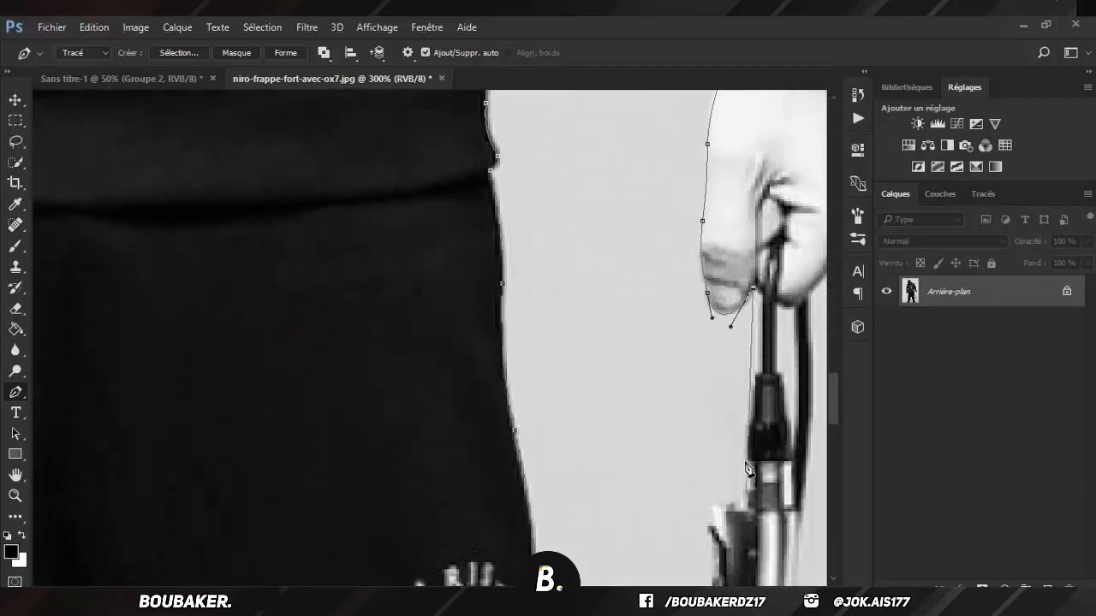
{"action": "left_click", "coordinate": [760, 293]}
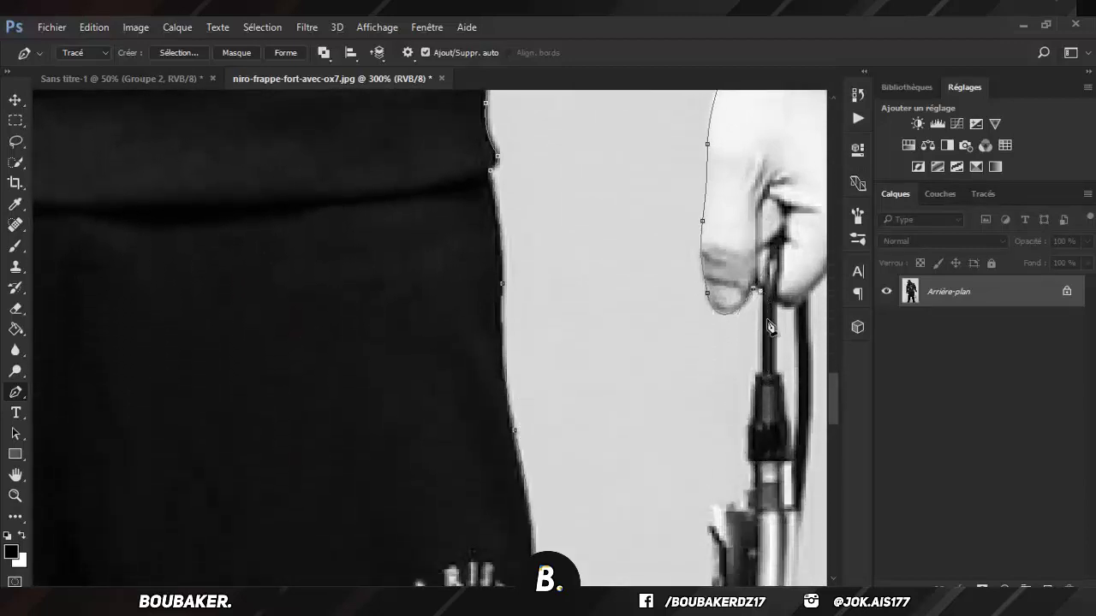
{"action": "left_click", "coordinate": [757, 374]}
{"action": "scroll", "coordinate": [753, 385], "scroll_direction": "down", "scroll_amount": 2}
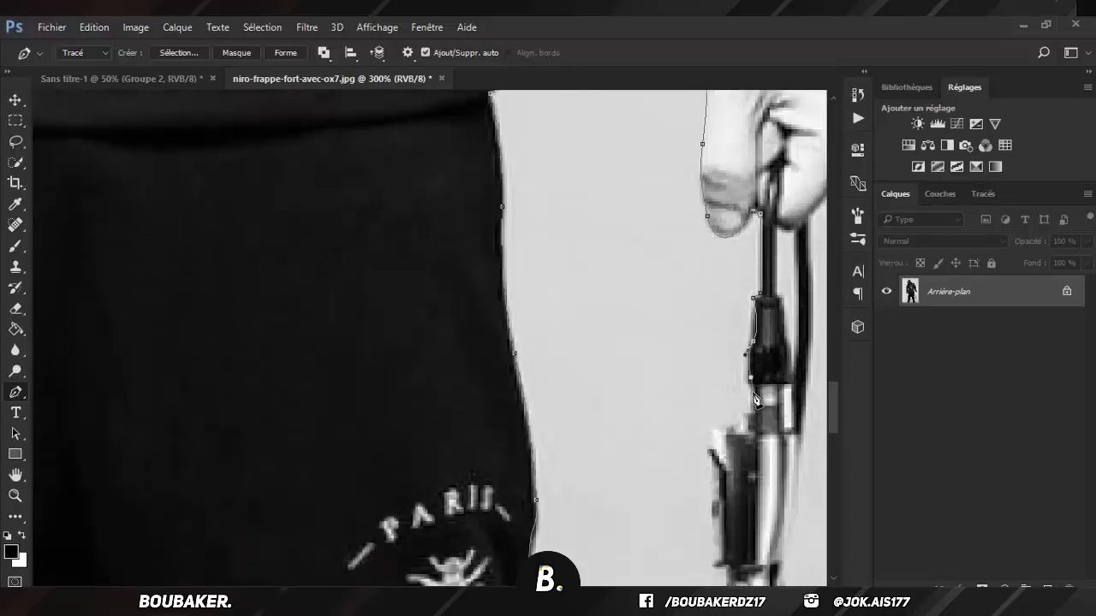
Step: Add anchors along the microphone handle and body to the grille's edge
{"action": "left_click", "coordinate": [710, 432]}
{"action": "scroll", "coordinate": [709, 428], "scroll_direction": "down", "scroll_amount": 2}
{"action": "left_click", "coordinate": [707, 457]}
{"action": "scroll", "coordinate": [710, 445], "scroll_direction": "down", "scroll_amount": 2}
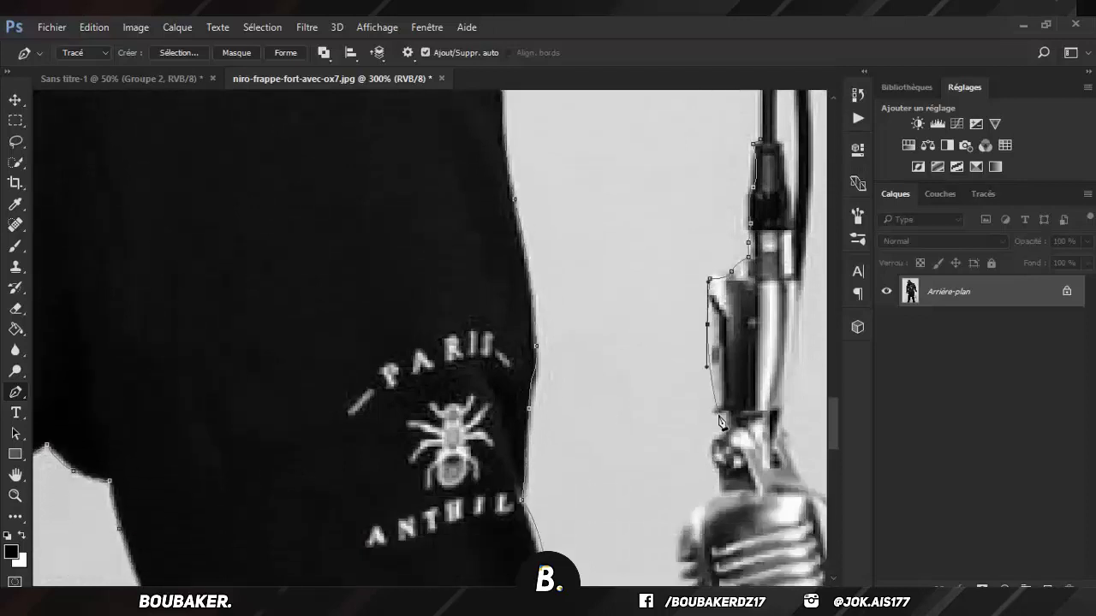
{"action": "left_click", "coordinate": [714, 404]}
{"action": "scroll", "coordinate": [721, 472], "scroll_direction": "down", "scroll_amount": 2}
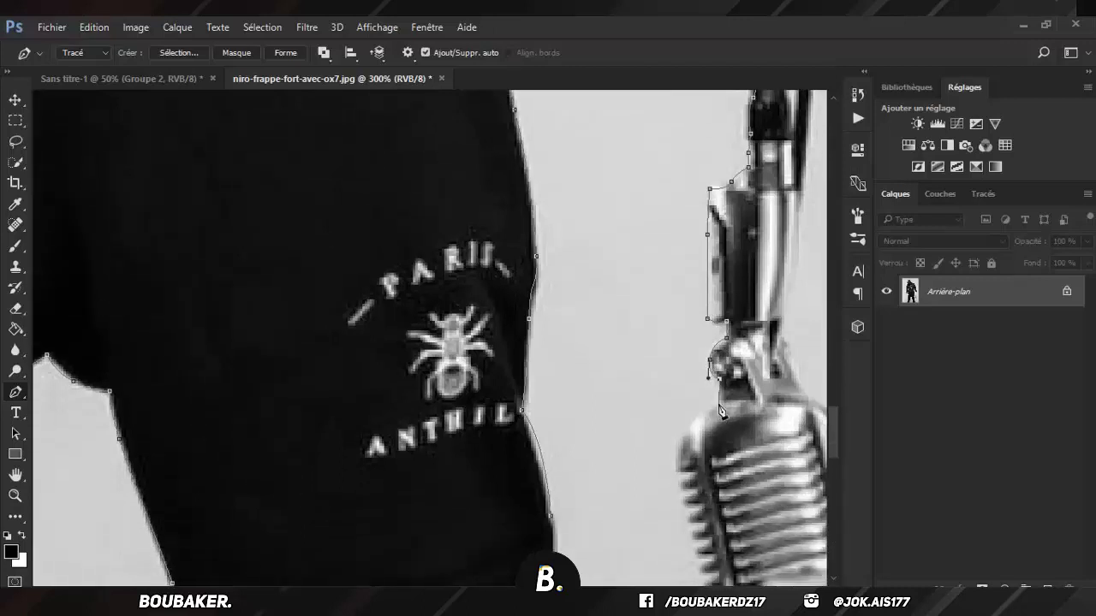
{"action": "left_click", "coordinate": [682, 441]}
{"action": "scroll", "coordinate": [682, 432], "scroll_direction": "down", "scroll_amount": 2}
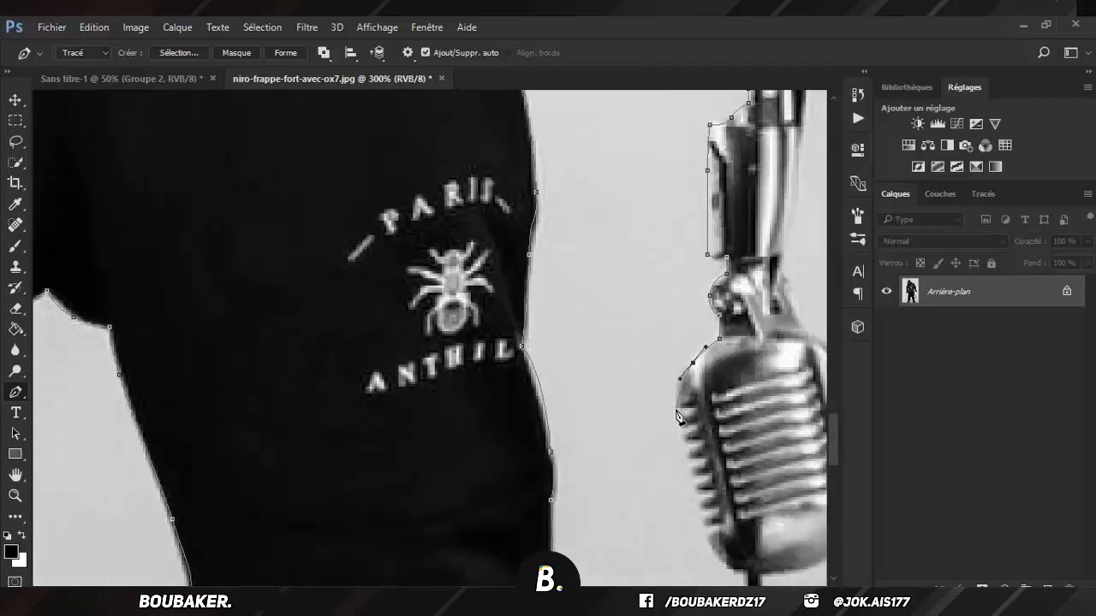
{"action": "scroll", "coordinate": [681, 436], "scroll_direction": "down", "scroll_amount": 2}
Step: Follow the microphone's lower edge and begin down the mic stand
{"action": "left_click", "coordinate": [710, 462]}
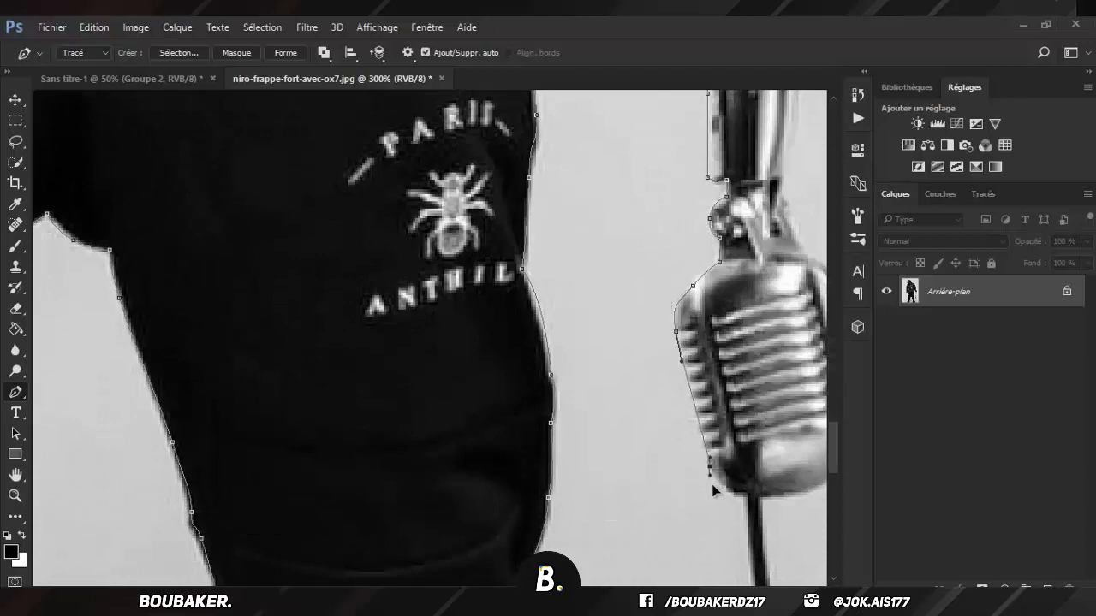
{"action": "left_click", "coordinate": [743, 494]}
{"action": "scroll", "coordinate": [743, 493], "scroll_direction": "down", "scroll_amount": 4}
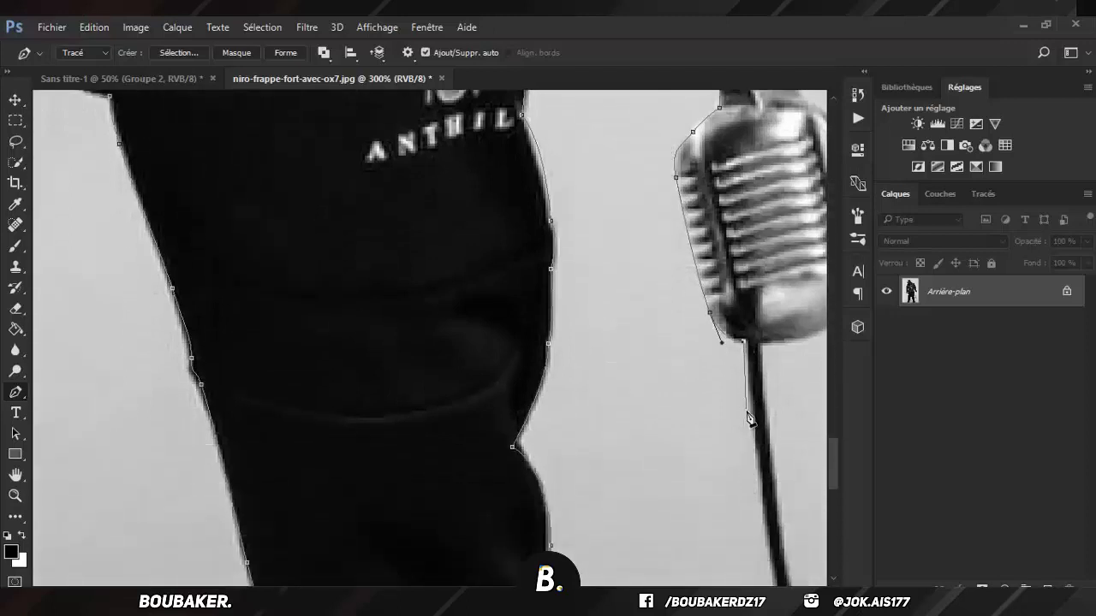
{"action": "left_click", "coordinate": [755, 458]}
{"action": "scroll", "coordinate": [757, 445], "scroll_direction": "down", "scroll_amount": 4}
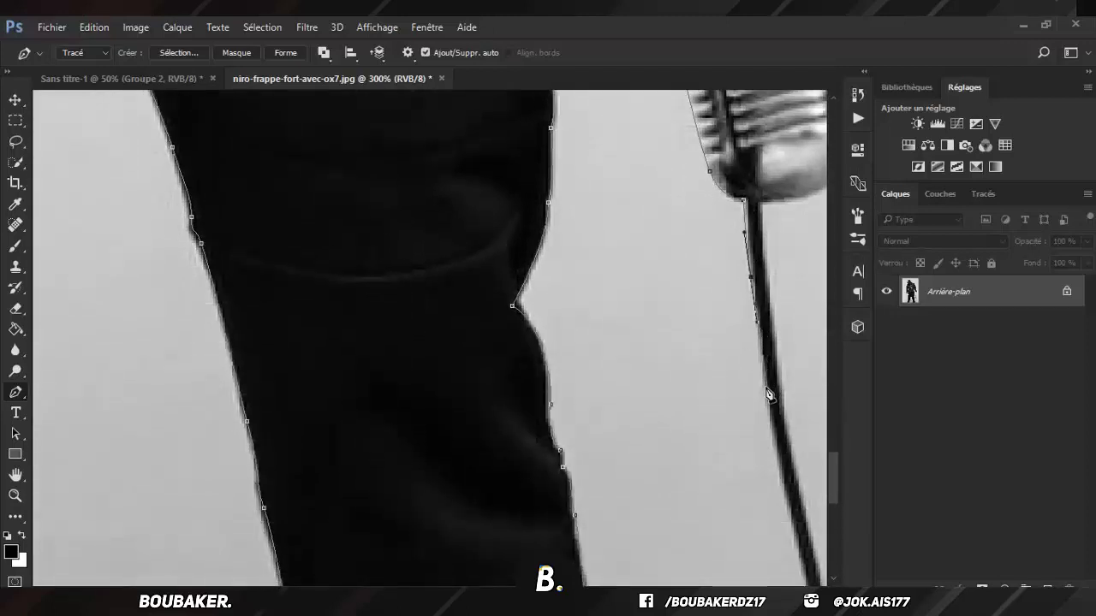
{"action": "left_click", "coordinate": [767, 392]}
{"action": "left_click", "coordinate": [773, 450]}
{"action": "scroll", "coordinate": [742, 458], "scroll_direction": "down", "scroll_amount": 4}
{"action": "scroll", "coordinate": [685, 513], "scroll_direction": "down", "scroll_amount": 3}
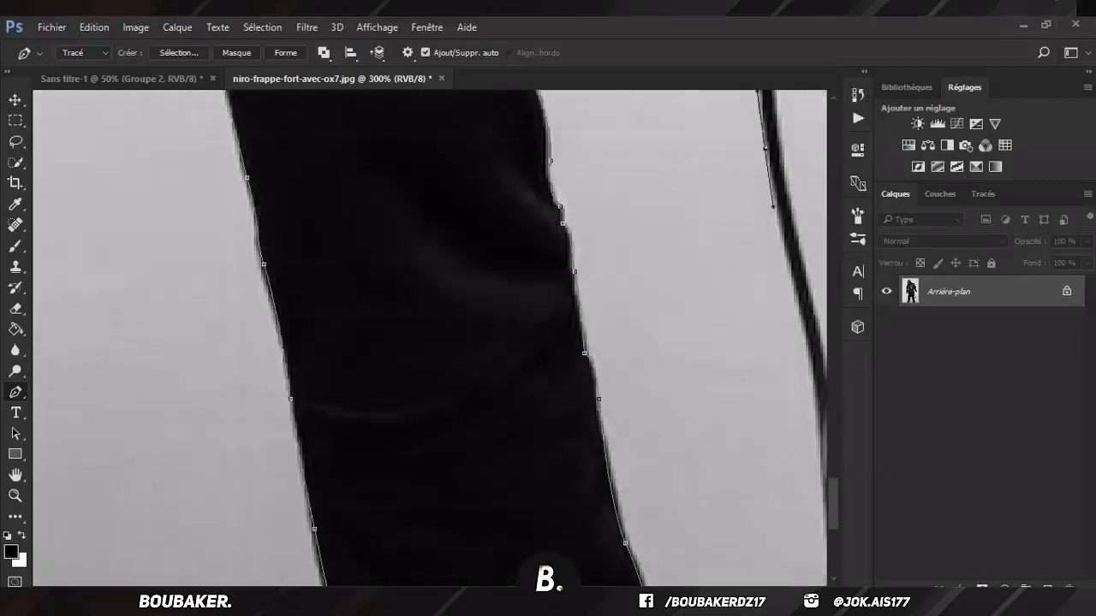
Step: Anchor the path down the mic stand to its bottom end
{"action": "scroll", "coordinate": [501, 477], "scroll_direction": "right", "scroll_amount": 7}
{"action": "scroll", "coordinate": [575, 274], "scroll_direction": "up", "scroll_amount": 3}
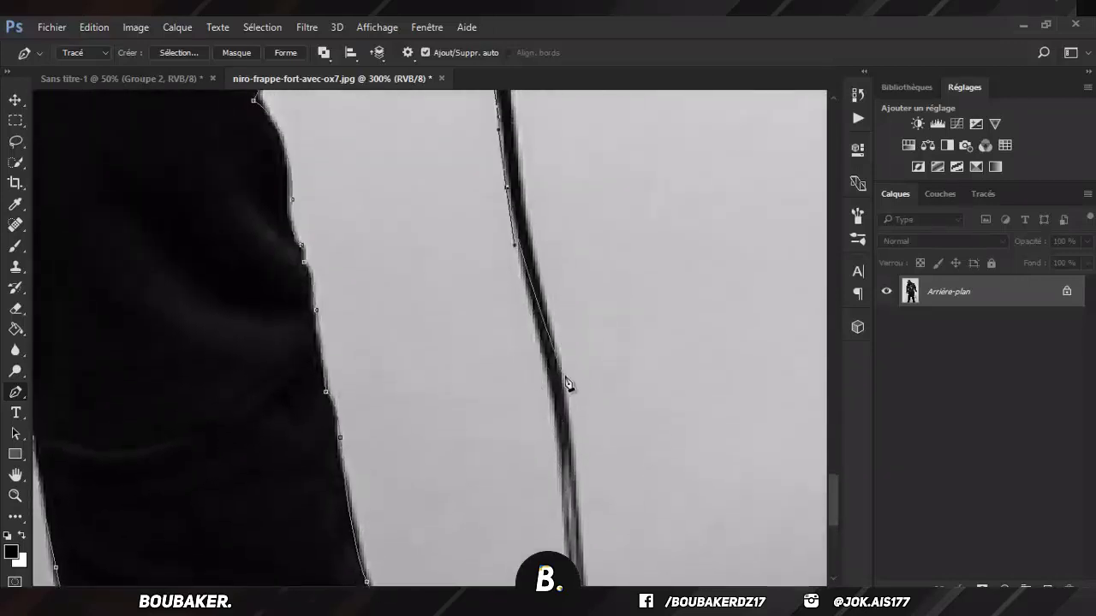
{"action": "left_click", "coordinate": [541, 323]}
{"action": "left_click", "coordinate": [549, 370]}
{"action": "left_click", "coordinate": [558, 417]}
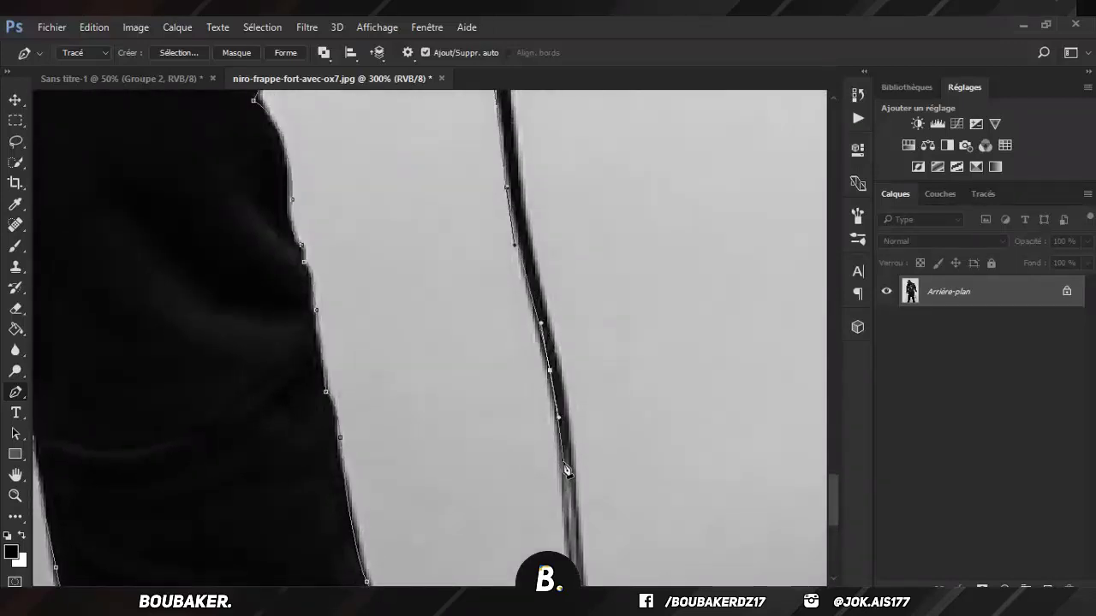
{"action": "left_click", "coordinate": [565, 519]}
{"action": "scroll", "coordinate": [564, 520], "scroll_direction": "down", "scroll_amount": 2}
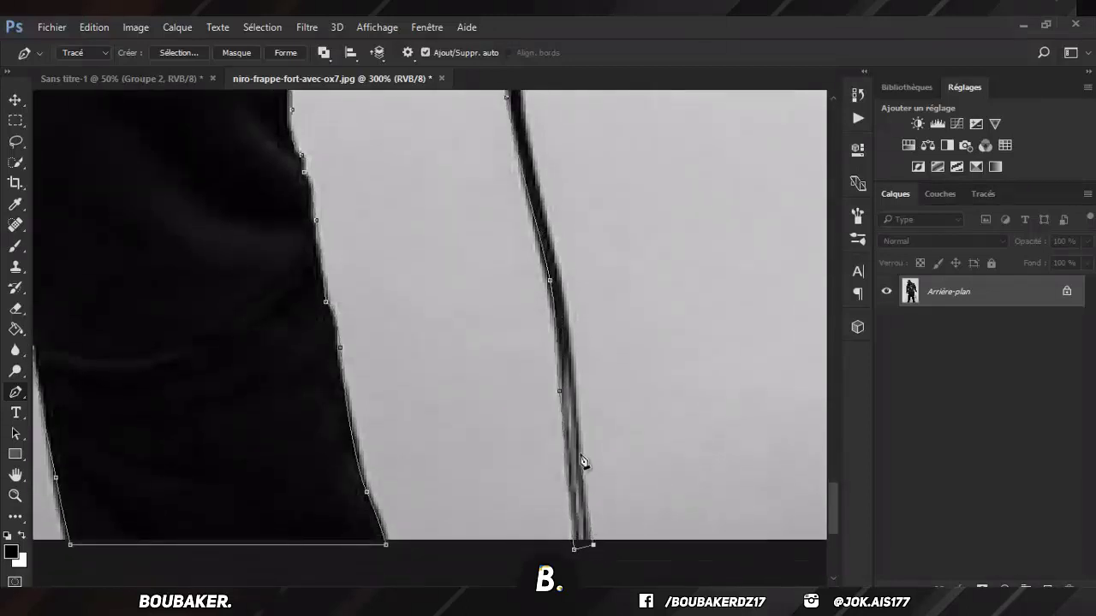
{"action": "scroll", "coordinate": [580, 349], "scroll_direction": "up", "scroll_amount": 1}
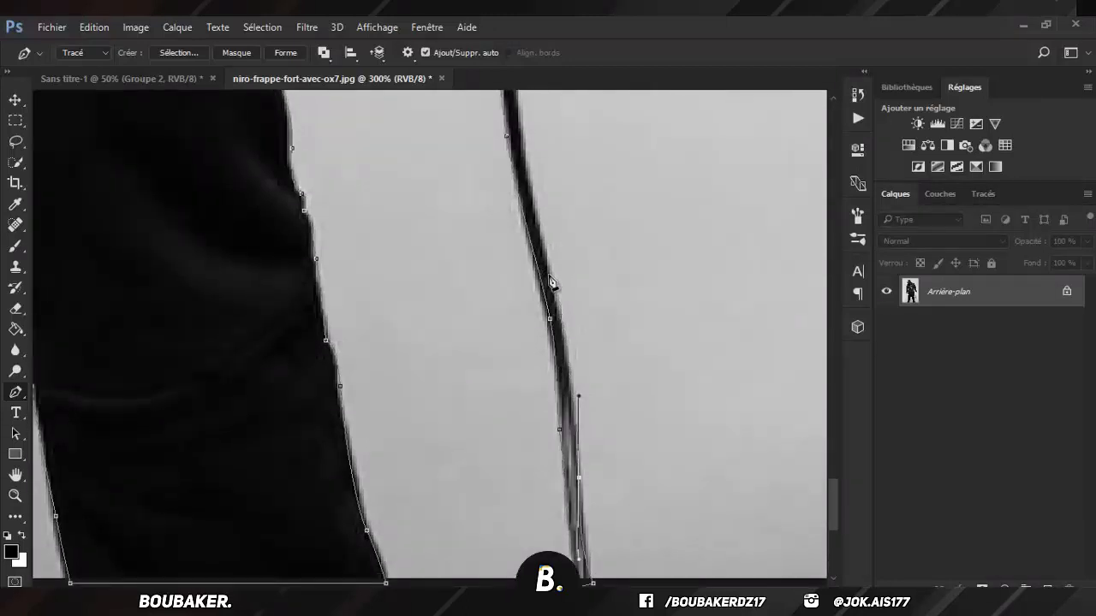
{"action": "scroll", "coordinate": [533, 228], "scroll_direction": "up", "scroll_amount": 2}
{"action": "scroll", "coordinate": [520, 220], "scroll_direction": "up", "scroll_amount": 2}
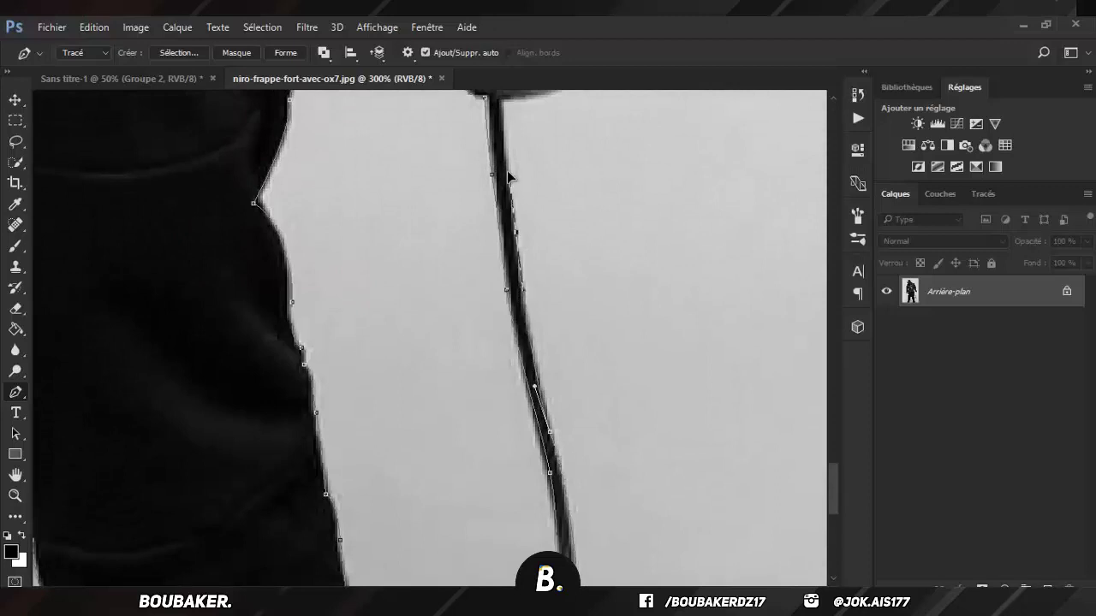
{"action": "scroll", "coordinate": [513, 180], "scroll_direction": "up", "scroll_amount": 2}
{"action": "scroll", "coordinate": [530, 188], "scroll_direction": "up", "scroll_amount": 1}
Step: Curve the path around the mic head's right side, top and neck
{"action": "scroll", "coordinate": [620, 213], "scroll_direction": "up", "scroll_amount": 3}
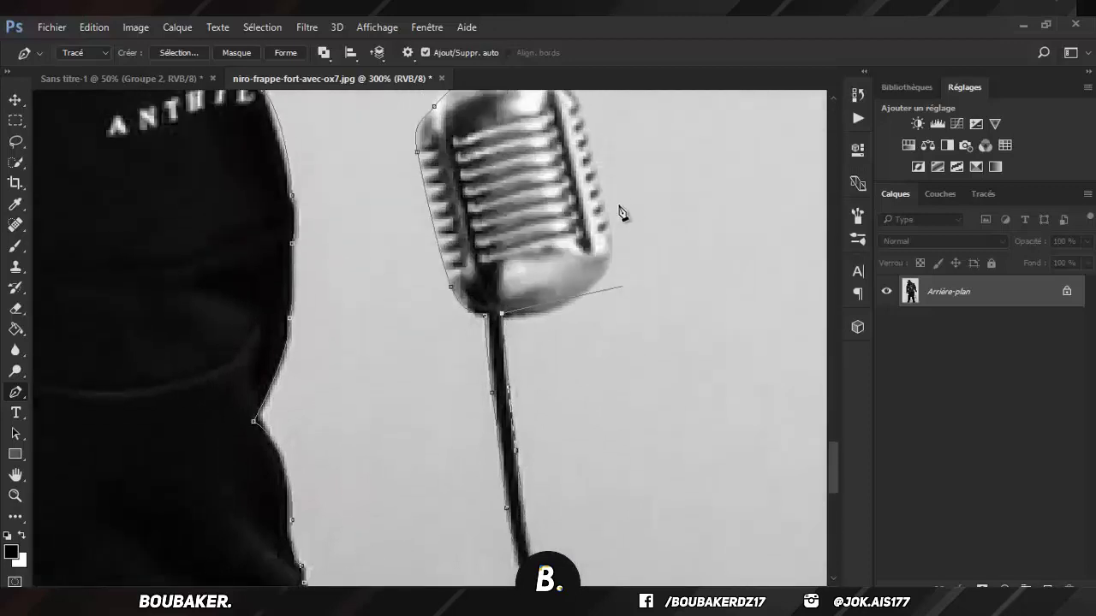
{"action": "scroll", "coordinate": [622, 212], "scroll_direction": "up", "scroll_amount": 1}
{"action": "left_click_drag", "start_coordinate": [609, 292], "coordinate": [606, 206]}
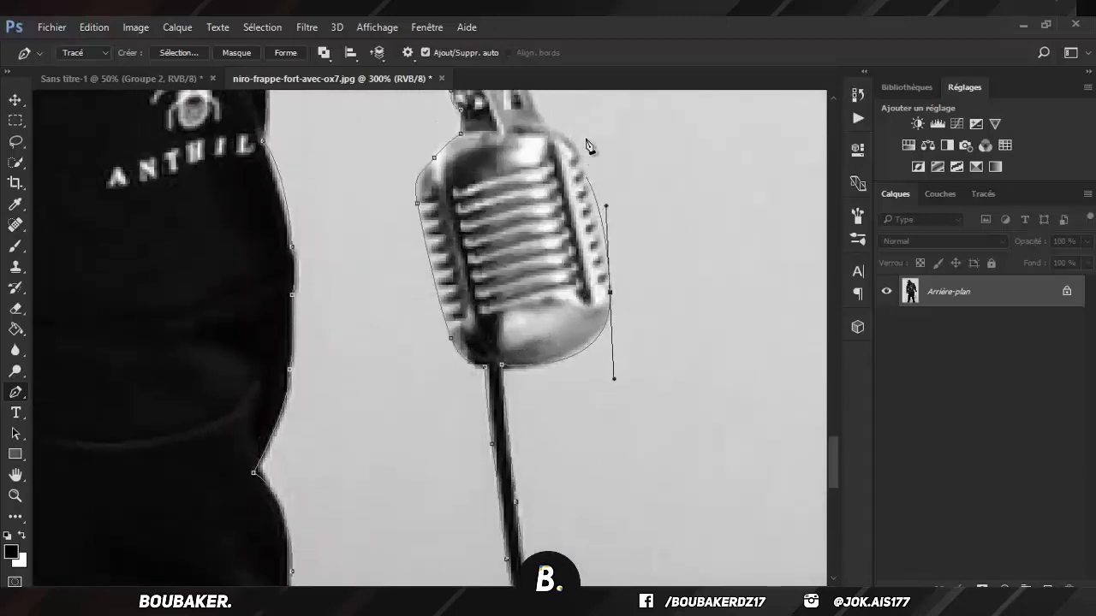
{"action": "left_click_drag", "start_coordinate": [554, 131], "coordinate": [541, 125]}
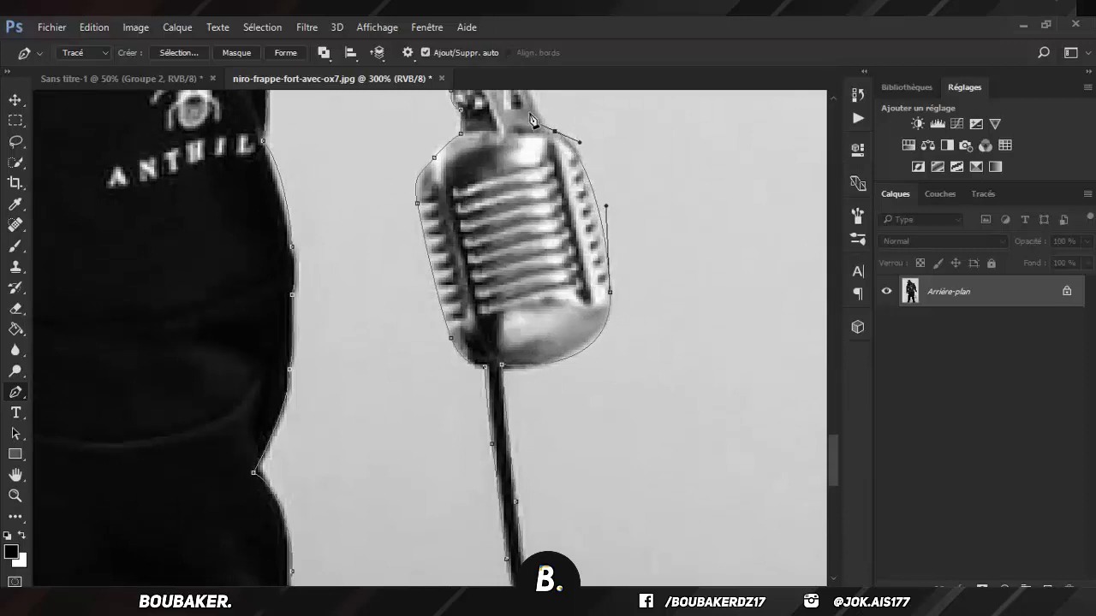
{"action": "scroll", "coordinate": [529, 124], "scroll_direction": "up", "scroll_amount": 2}
{"action": "left_click", "coordinate": [524, 165]}
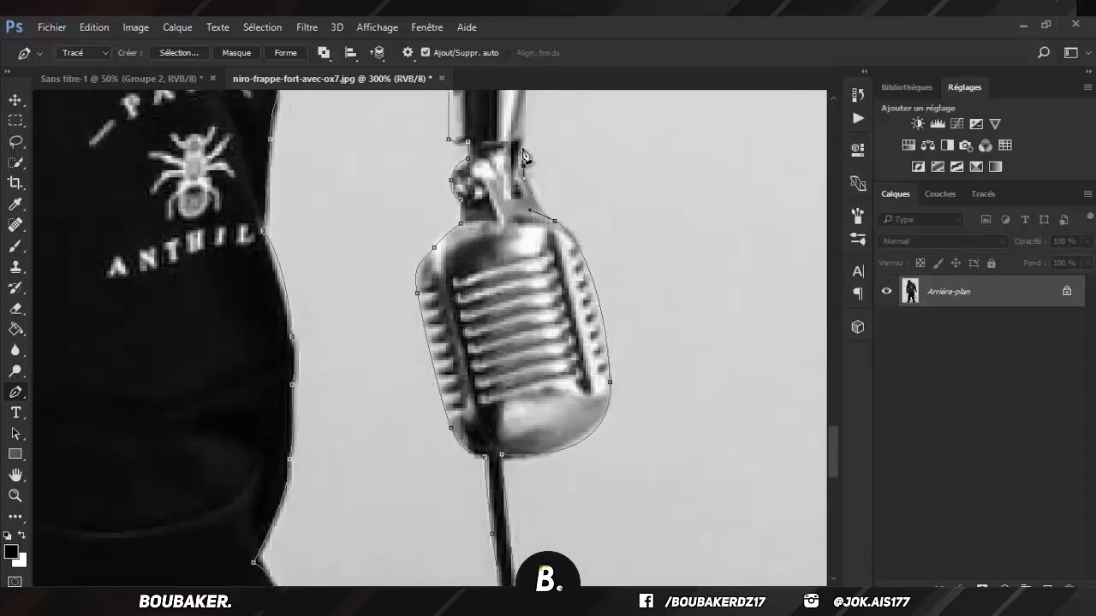
{"action": "scroll", "coordinate": [524, 127], "scroll_direction": "up", "scroll_amount": 3}
{"action": "left_click", "coordinate": [526, 242]}
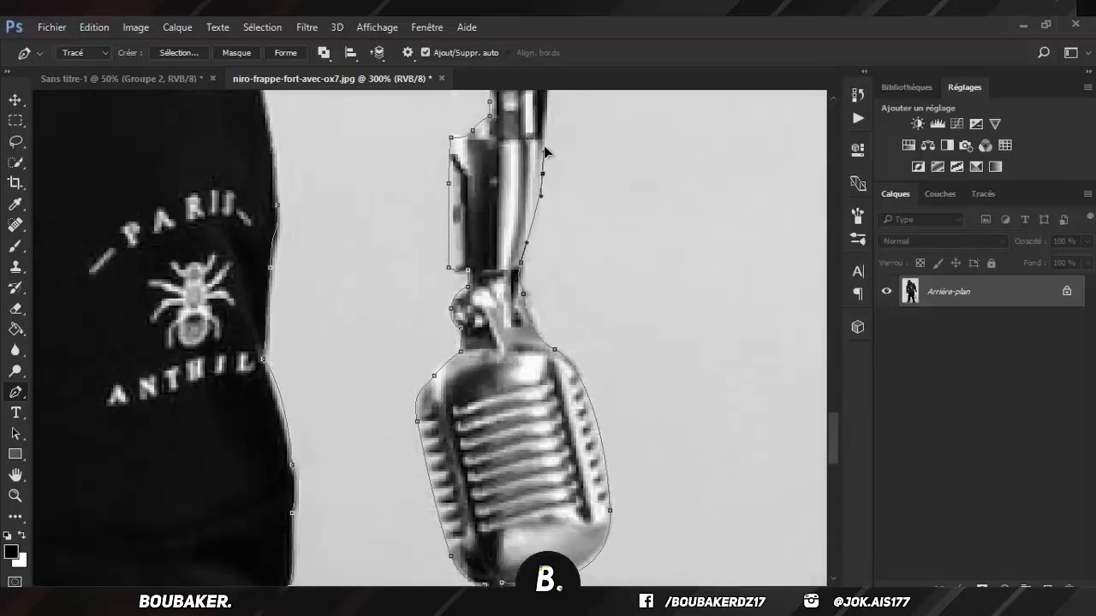
Step: Trace anchors up the microphone handle
{"action": "scroll", "coordinate": [545, 146], "scroll_direction": "up", "scroll_amount": 3}
{"action": "left_click", "coordinate": [553, 193]}
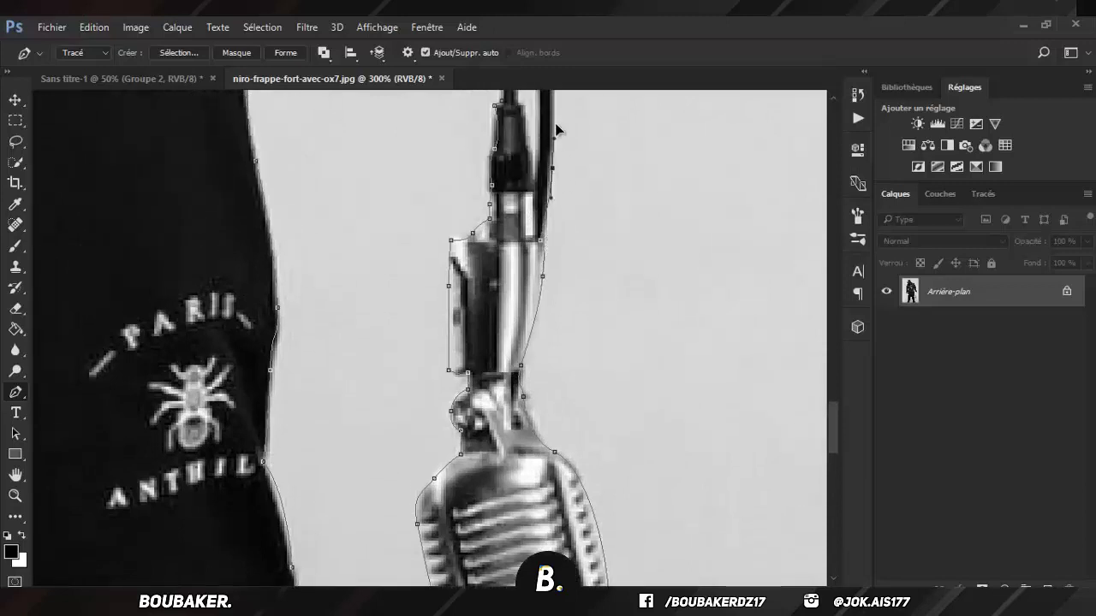
{"action": "left_click", "coordinate": [556, 145]}
{"action": "scroll", "coordinate": [555, 154], "scroll_direction": "up", "scroll_amount": 3}
{"action": "scroll", "coordinate": [553, 199], "scroll_direction": "up", "scroll_amount": 2}
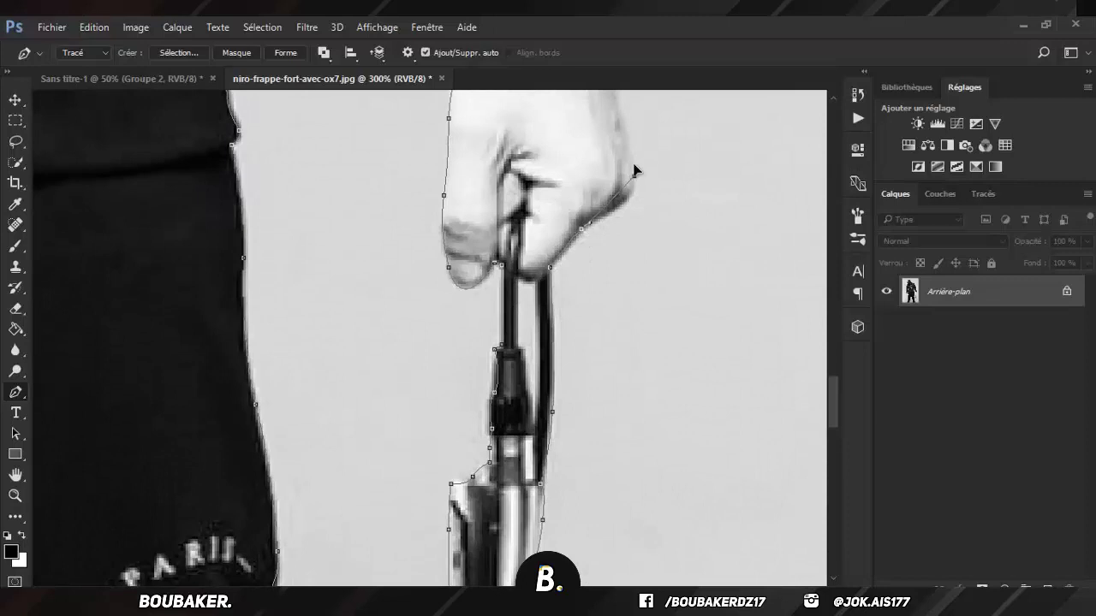
{"action": "scroll", "coordinate": [636, 151], "scroll_direction": "up", "scroll_amount": 3}
Step: Anchor the hand's top-right and curve the path up to the sleeve cuff
{"action": "left_click", "coordinate": [597, 158]}
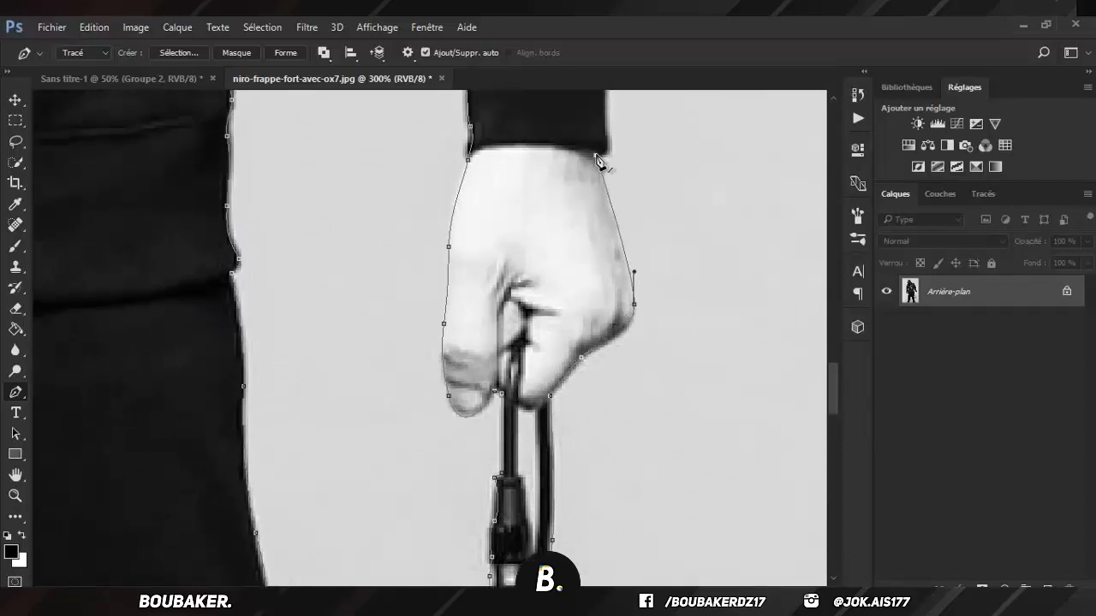
{"action": "scroll", "coordinate": [609, 163], "scroll_direction": "up", "scroll_amount": 2}
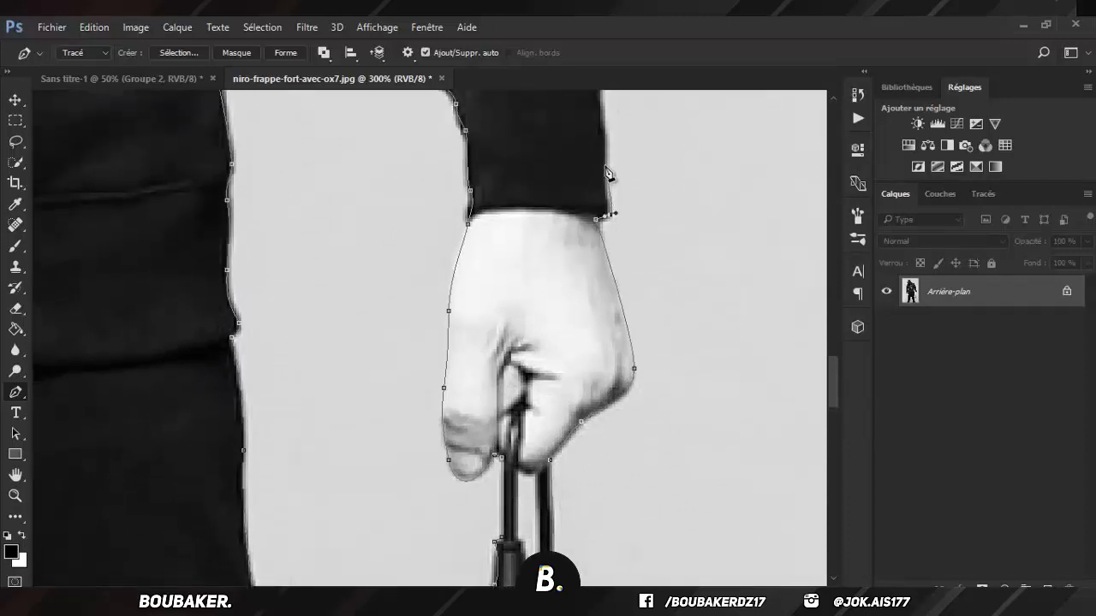
{"action": "scroll", "coordinate": [610, 124], "scroll_direction": "up", "scroll_amount": 2}
{"action": "left_click_drag", "start_coordinate": [596, 116], "coordinate": [628, 101]}
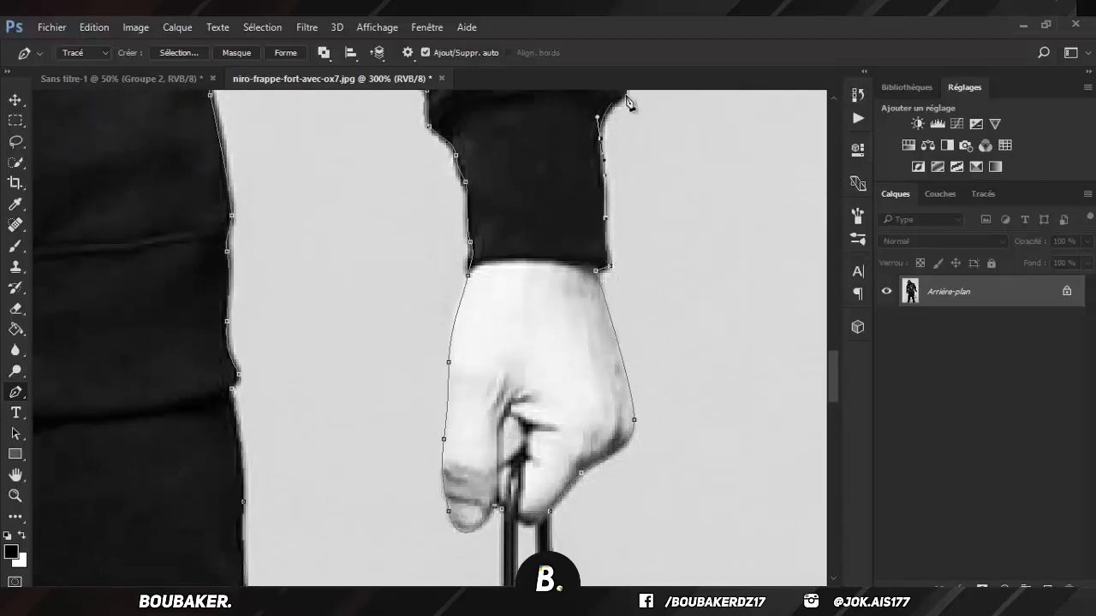
{"action": "scroll", "coordinate": [626, 102], "scroll_direction": "up", "scroll_amount": 3}
{"action": "scroll", "coordinate": [626, 103], "scroll_direction": "up", "scroll_amount": 3}
Step: Extend the pen path with curved and straight anchors up the sleeve edge
{"action": "scroll", "coordinate": [628, 171], "scroll_direction": "up", "scroll_amount": 2}
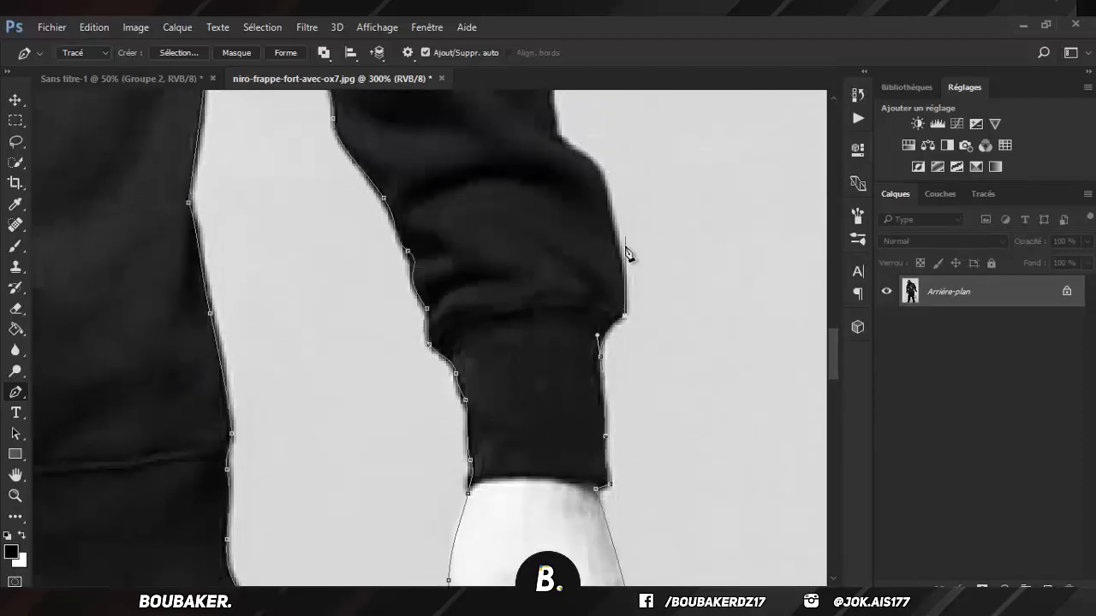
{"action": "left_click_drag", "start_coordinate": [593, 161], "coordinate": [568, 138]}
{"action": "scroll", "coordinate": [558, 146], "scroll_direction": "up", "scroll_amount": 3}
{"action": "scroll", "coordinate": [555, 171], "scroll_direction": "up", "scroll_amount": 2}
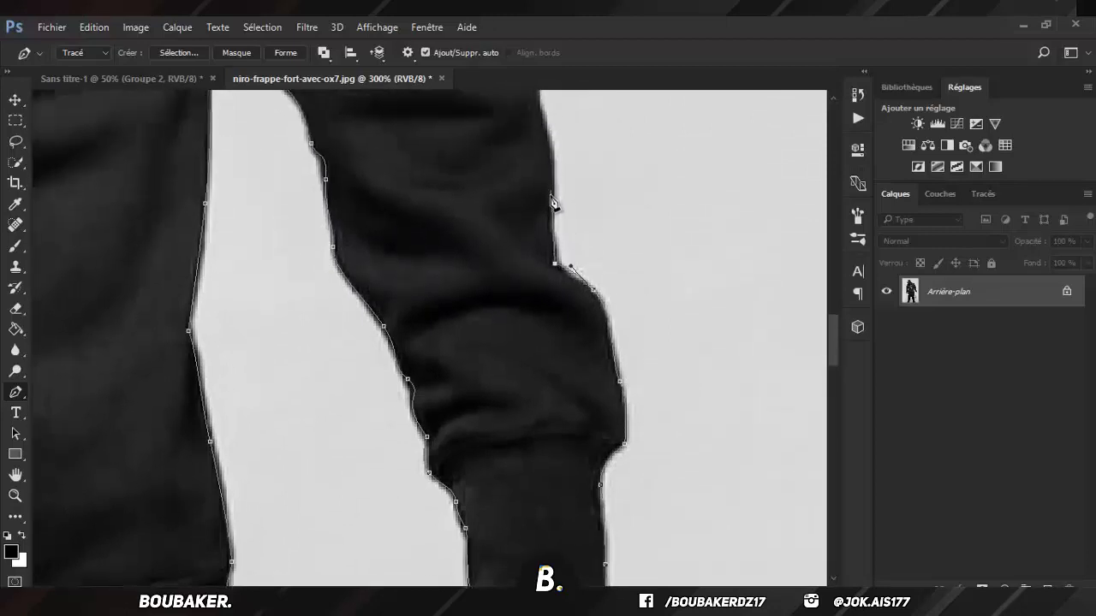
{"action": "scroll", "coordinate": [557, 165], "scroll_direction": "up", "scroll_amount": 2}
{"action": "left_click_drag", "start_coordinate": [545, 194], "coordinate": [537, 173]}
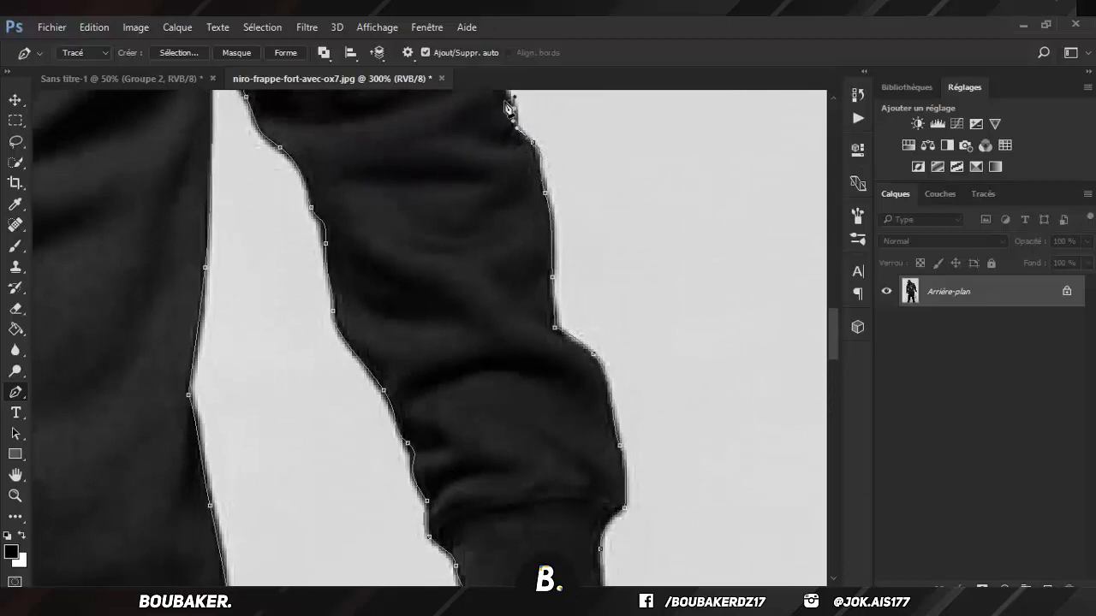
{"action": "scroll", "coordinate": [508, 107], "scroll_direction": "up", "scroll_amount": 2}
{"action": "scroll", "coordinate": [530, 130], "scroll_direction": "up", "scroll_amount": 4}
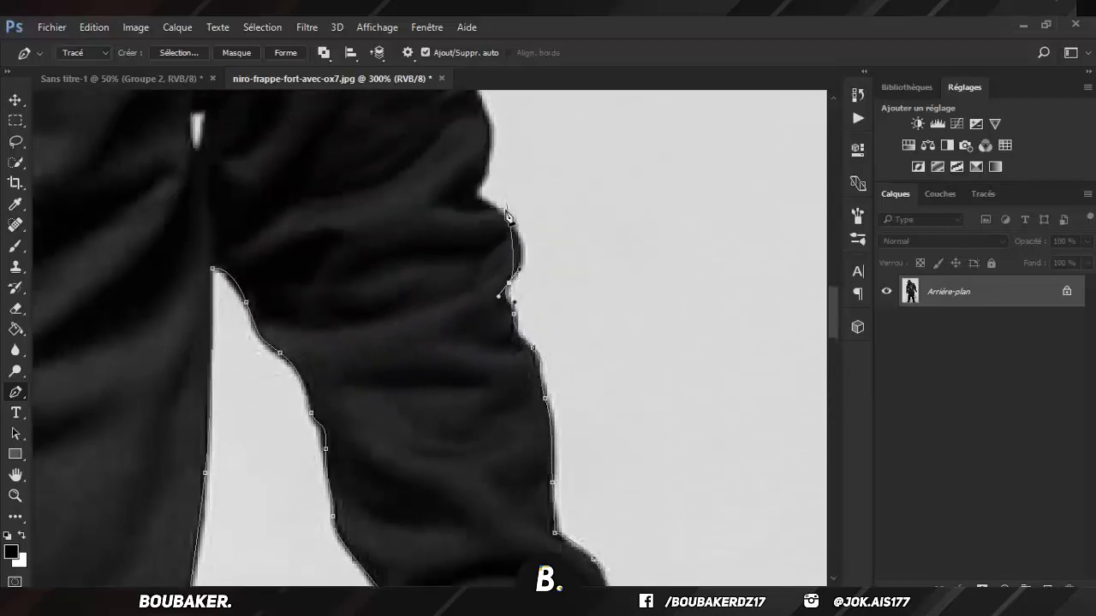
{"action": "left_click_drag", "start_coordinate": [477, 196], "coordinate": [420, 161]}
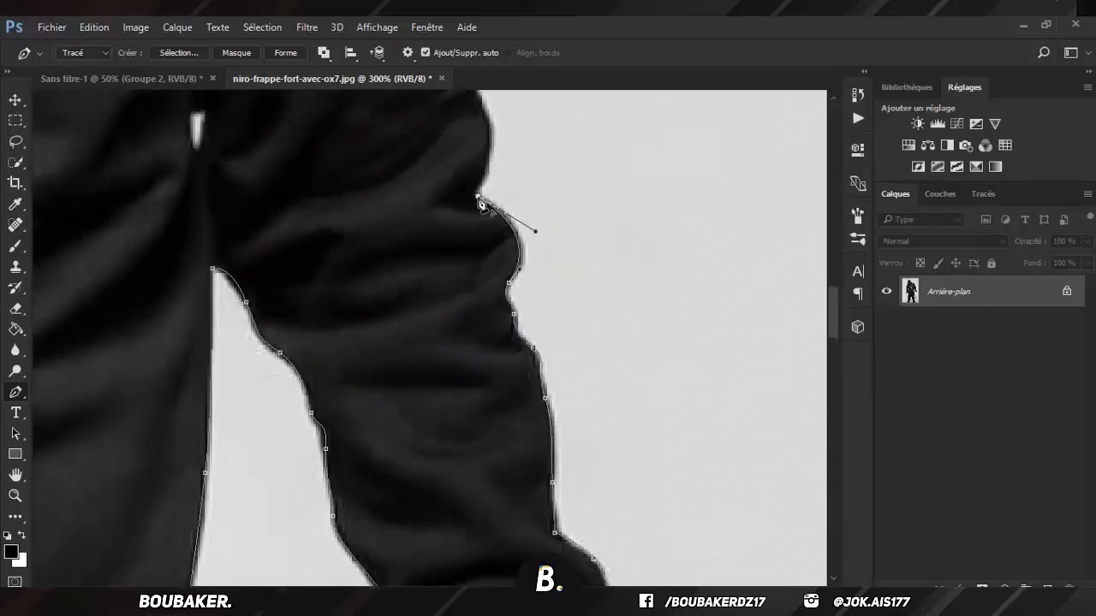
{"action": "scroll", "coordinate": [483, 188], "scroll_direction": "up", "scroll_amount": 3}
{"action": "left_click_drag", "start_coordinate": [489, 230], "coordinate": [483, 202]}
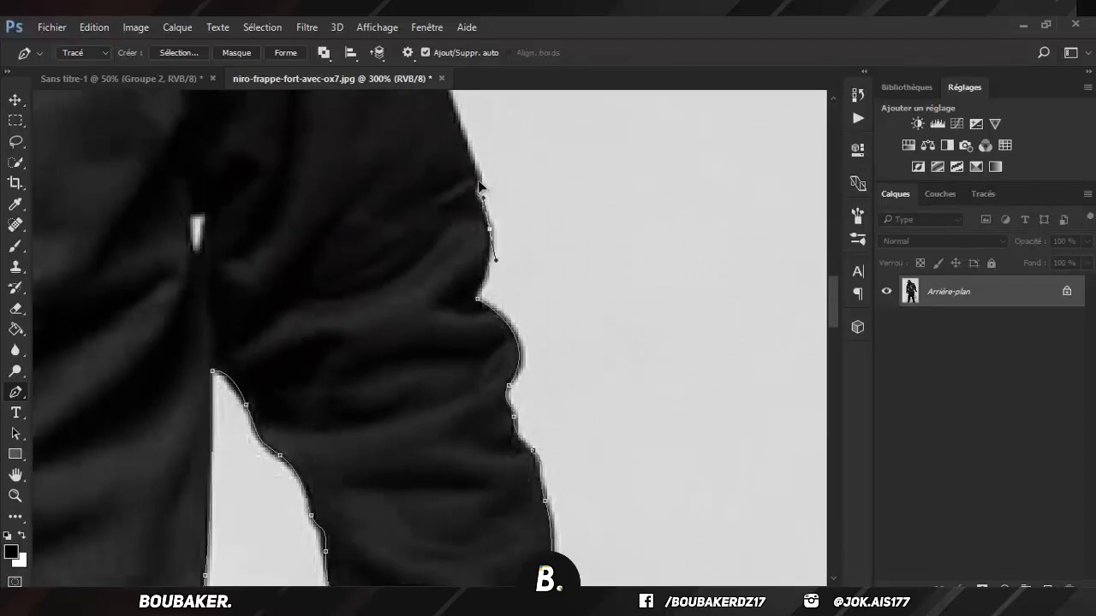
{"action": "scroll", "coordinate": [468, 154], "scroll_direction": "up", "scroll_amount": 3}
{"action": "scroll", "coordinate": [449, 163], "scroll_direction": "up", "scroll_amount": 2}
{"action": "scroll", "coordinate": [415, 231], "scroll_direction": "up", "scroll_amount": 3}
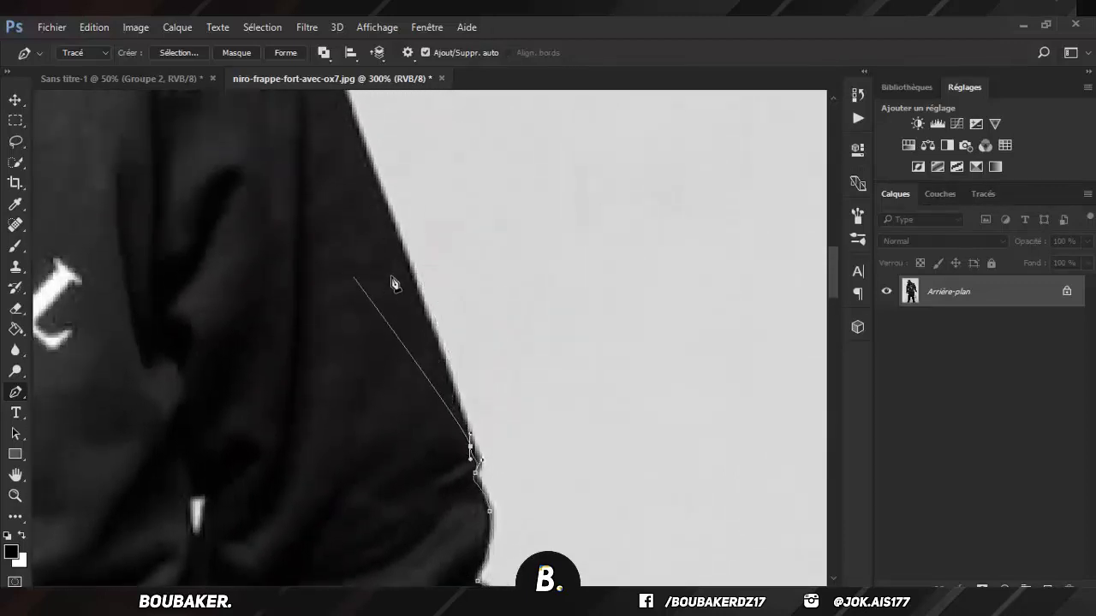
{"action": "left_click", "coordinate": [414, 271]}
{"action": "left_click", "coordinate": [400, 221]}
{"action": "left_click", "coordinate": [386, 171]}
Step: Continue the path over the shoulder to its left end and along to the neck edge
{"action": "scroll", "coordinate": [360, 179], "scroll_direction": "up", "scroll_amount": 3}
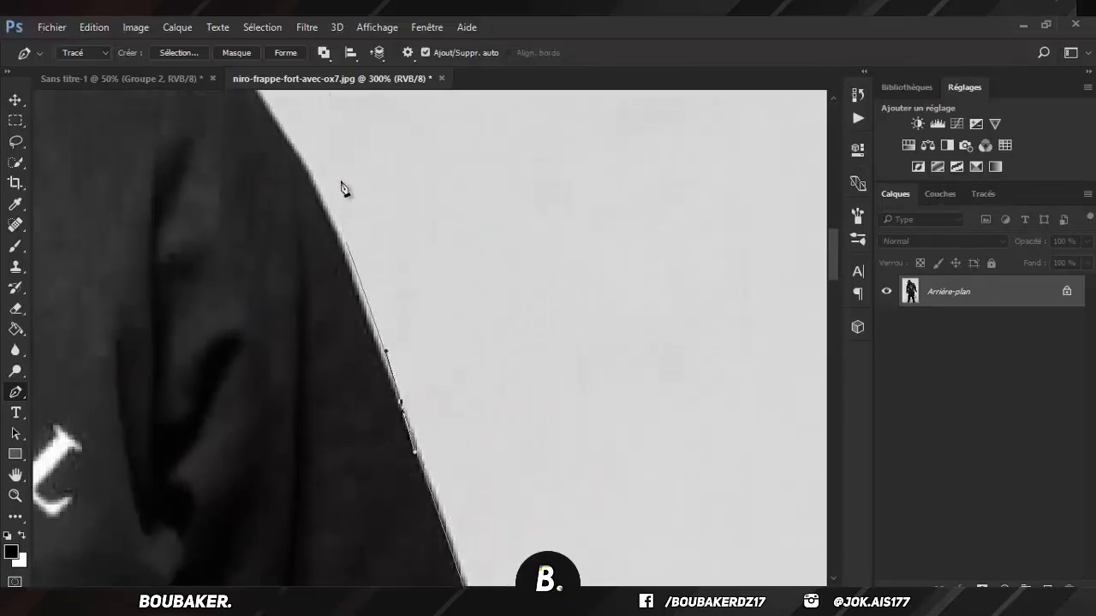
{"action": "left_click", "coordinate": [322, 256]}
{"action": "left_click", "coordinate": [299, 211]}
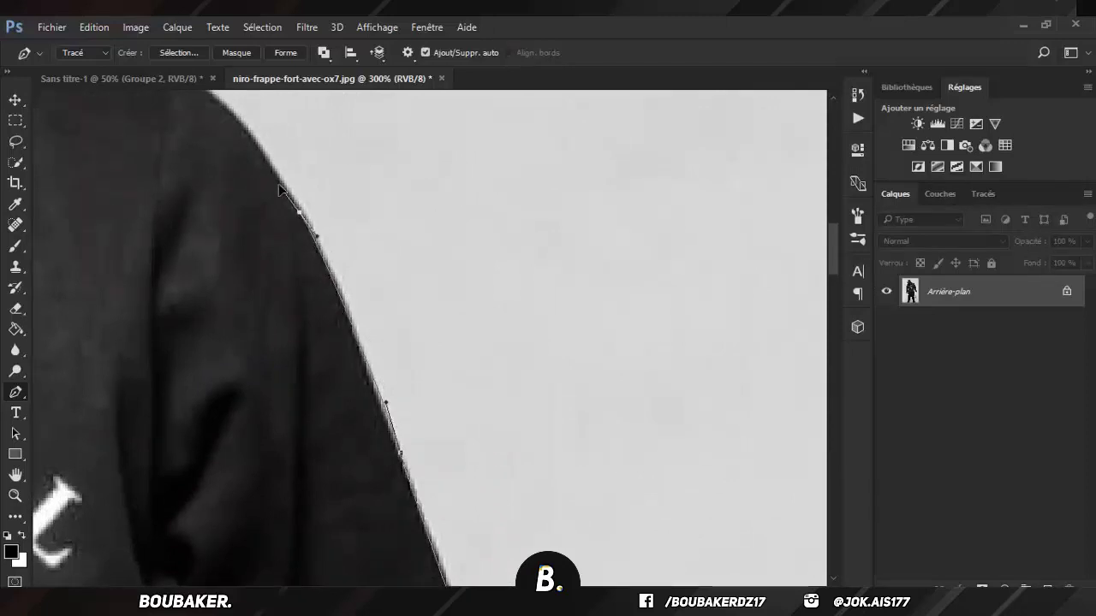
{"action": "left_click", "coordinate": [277, 167]}
{"action": "scroll", "coordinate": [248, 145], "scroll_direction": "up", "scroll_amount": 3}
{"action": "left_click", "coordinate": [227, 212]}
{"action": "left_click", "coordinate": [198, 184]}
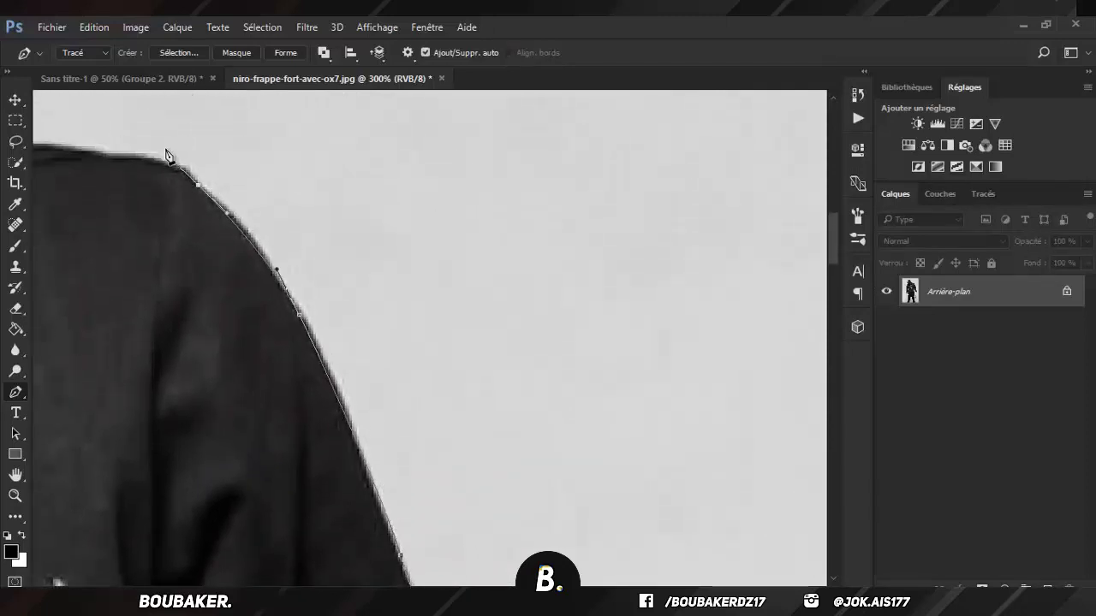
{"action": "left_click", "coordinate": [121, 158]}
{"action": "scroll", "coordinate": [463, 326], "scroll_direction": "left", "scroll_amount": 5}
{"action": "scroll", "coordinate": [482, 284], "scroll_direction": "up", "scroll_amount": 3}
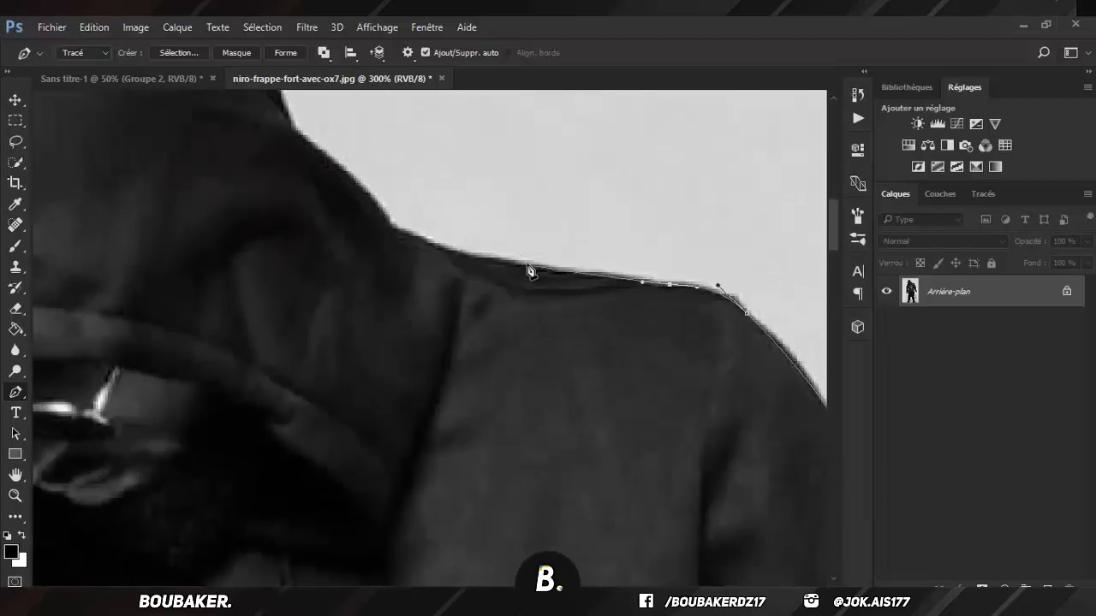
{"action": "left_click", "coordinate": [448, 253]}
{"action": "left_click", "coordinate": [382, 228]}
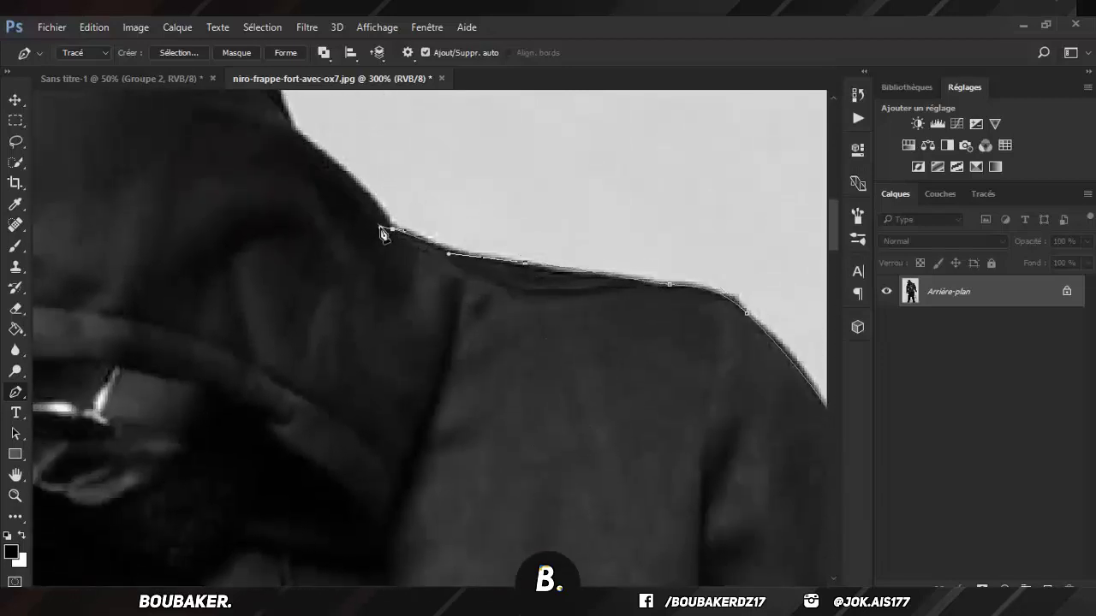
Step: Finish the path along the hood edge and bring up the Make Selection dialog
{"action": "scroll", "coordinate": [324, 180], "scroll_direction": "up", "scroll_amount": 1}
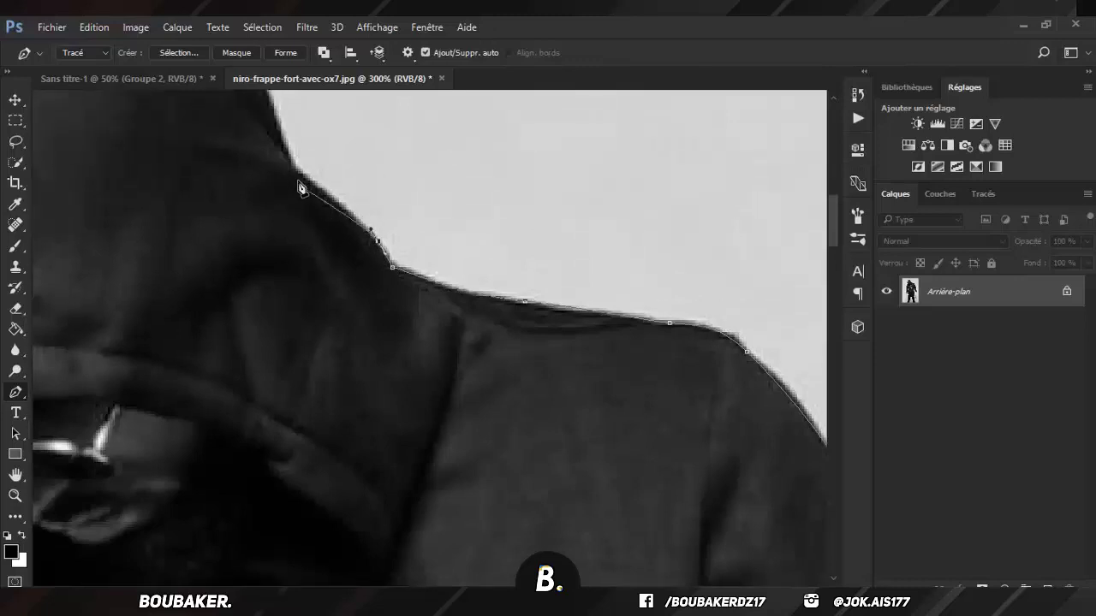
{"action": "scroll", "coordinate": [294, 171], "scroll_direction": "up", "scroll_amount": 3}
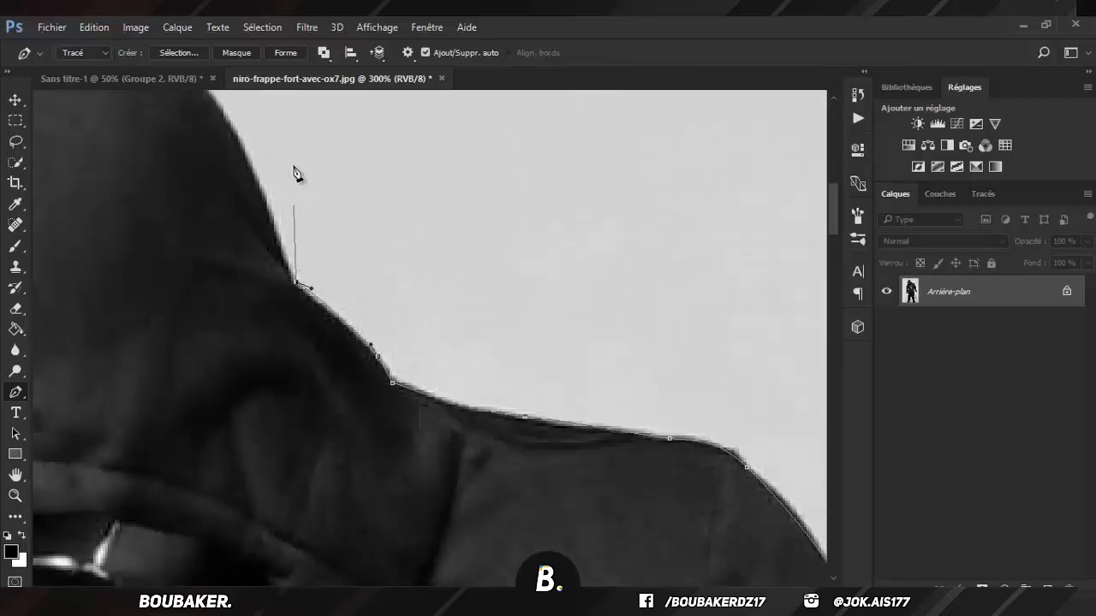
{"action": "scroll", "coordinate": [215, 188], "scroll_direction": "up", "scroll_amount": 3}
{"action": "scroll", "coordinate": [215, 188], "scroll_direction": "up", "scroll_amount": 2}
{"action": "key", "text": "ctrl+minus"}
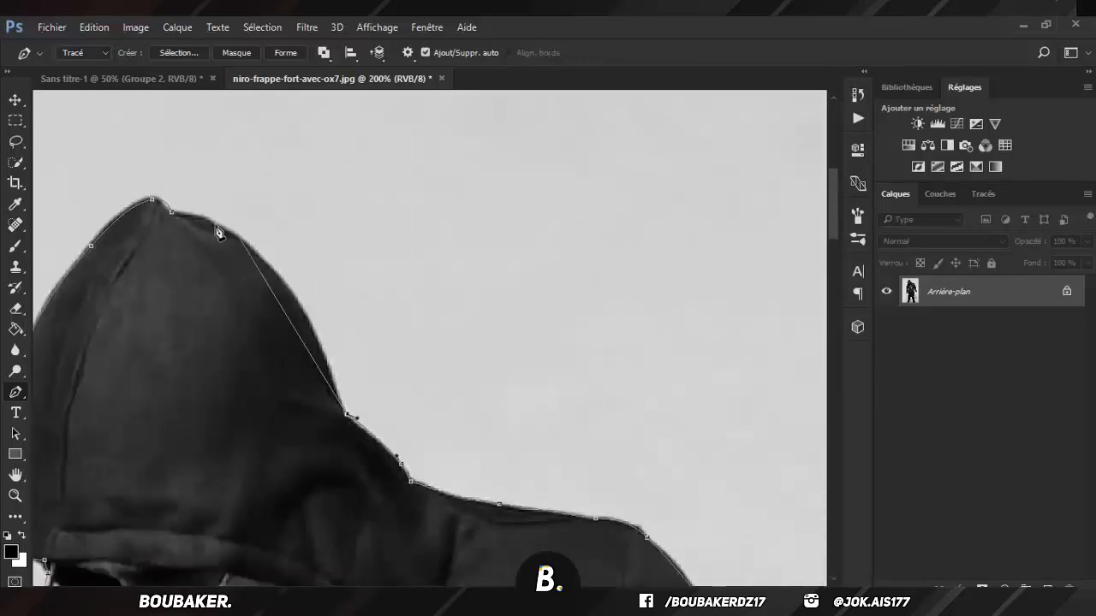
{"action": "mouse_move", "coordinate": [202, 216]}
{"action": "left_mouse_down"}
{"action": "mouse_move", "coordinate": [152, 176]}
{"action": "mouse_move", "coordinate": [123, 172]}
{"action": "mouse_move", "coordinate": [136, 173]}
{"action": "left_mouse_up"}
{"action": "left_click", "coordinate": [223, 226], "text": "alt"}
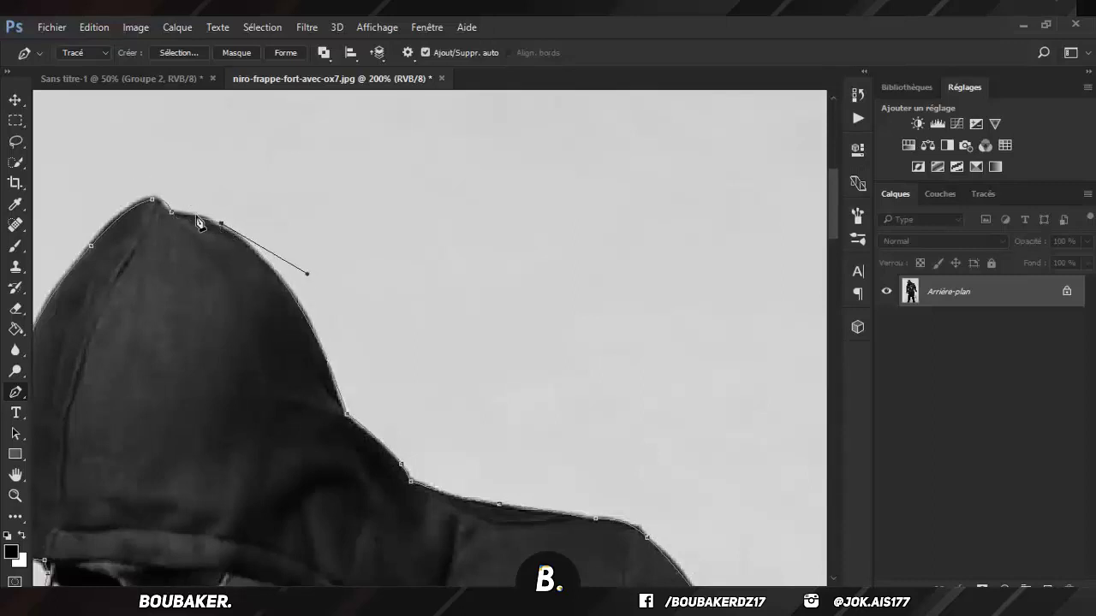
{"action": "left_click", "coordinate": [205, 55]}
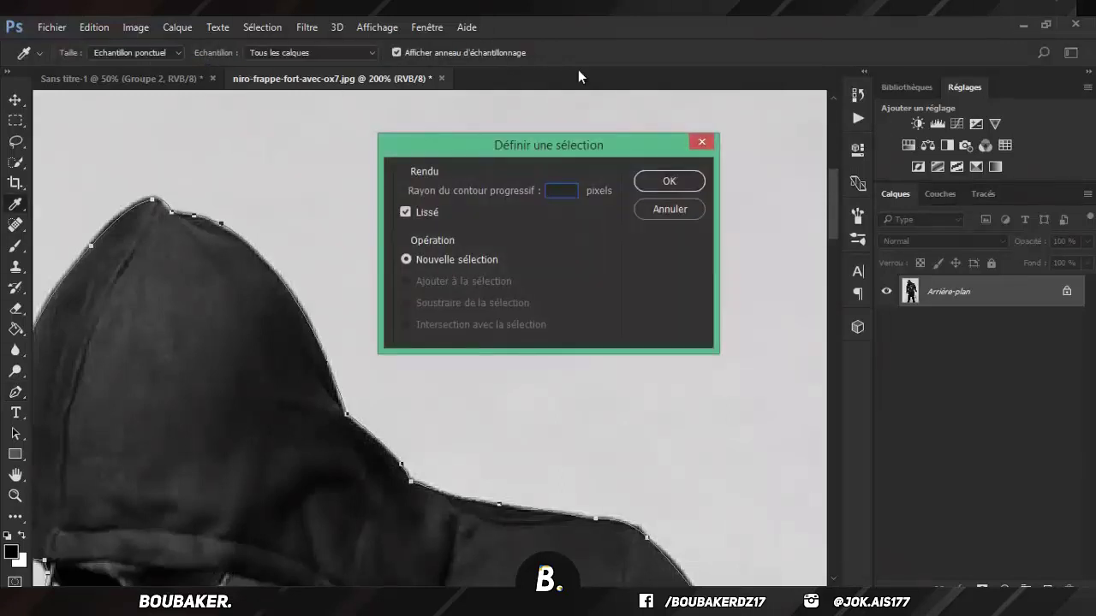
{"action": "type", "text": "0"}
Step: Confirm the path as a selection, then zoom in to inspect the marching ants around the trousers
{"action": "left_click", "coordinate": [669, 180]}
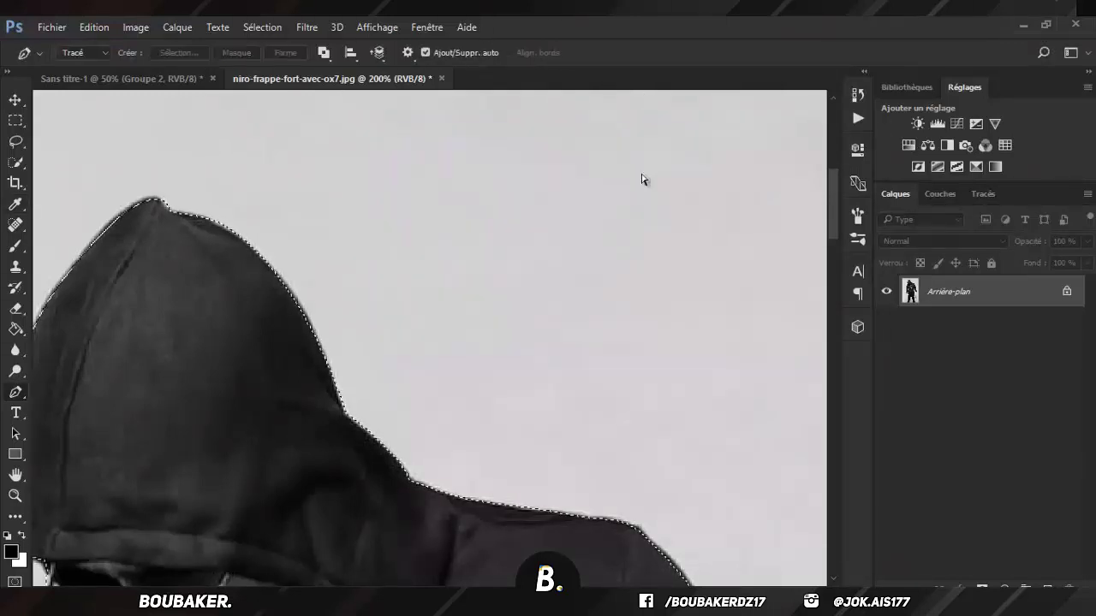
{"action": "key", "text": "ctrl+minus"}
{"action": "key", "text": "ctrl+minus"}
{"action": "key", "text": "ctrl+minus"}
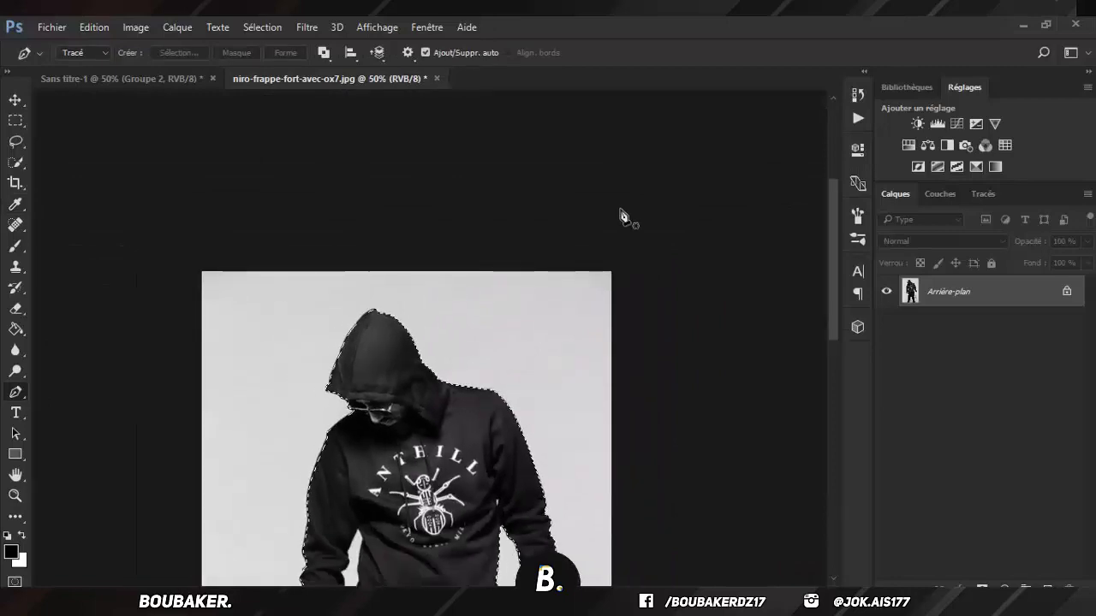
{"action": "scroll", "coordinate": [567, 306], "scroll_direction": "down", "scroll_amount": 5}
{"action": "scroll", "coordinate": [568, 313], "scroll_direction": "down", "scroll_amount": 2}
{"action": "scroll", "coordinate": [570, 312], "scroll_direction": "down", "scroll_amount": 2}
{"action": "key", "text": "ctrl+plus"}
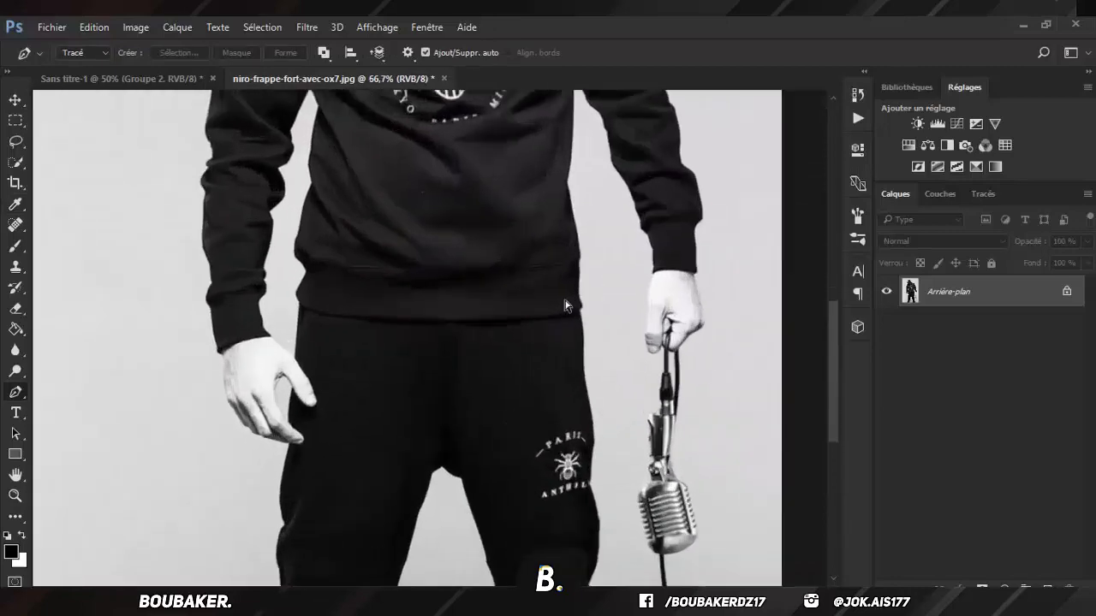
{"action": "key", "text": "ctrl+plus"}
{"action": "scroll", "coordinate": [625, 351], "scroll_direction": "down", "scroll_amount": 1}
{"action": "key", "text": "ctrl+plus"}
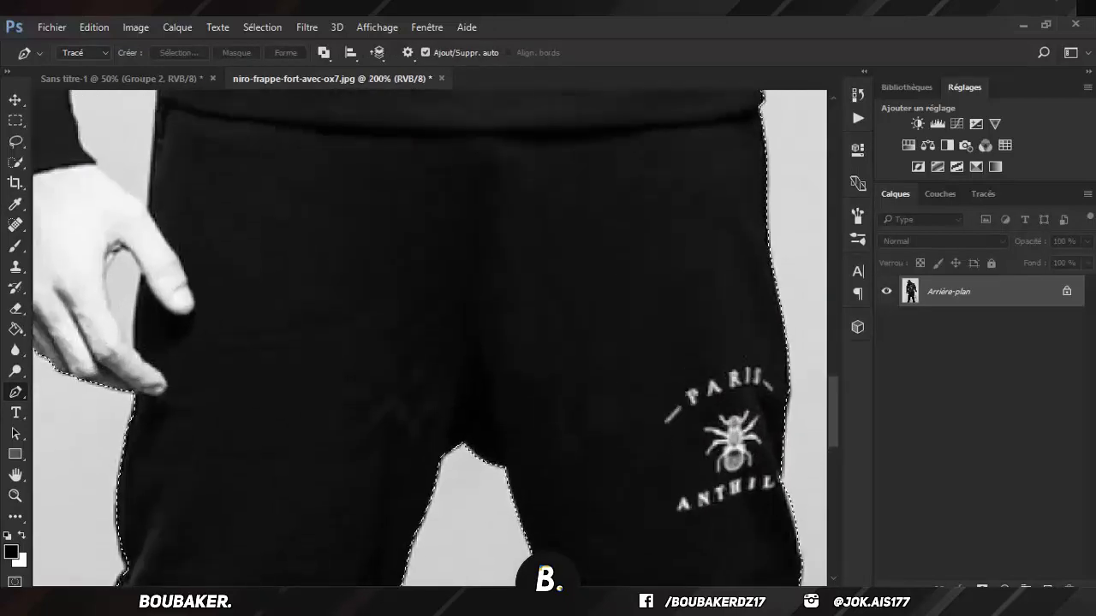
{"action": "scroll", "coordinate": [690, 531], "scroll_direction": "right", "scroll_amount": 5}
Step: Trace a small pen path in the gap beside the microphone cable
{"action": "key", "text": "ctrl+plus"}
{"action": "scroll", "coordinate": [685, 457], "scroll_direction": "up", "scroll_amount": 2}
{"action": "left_click", "coordinate": [624, 266]}
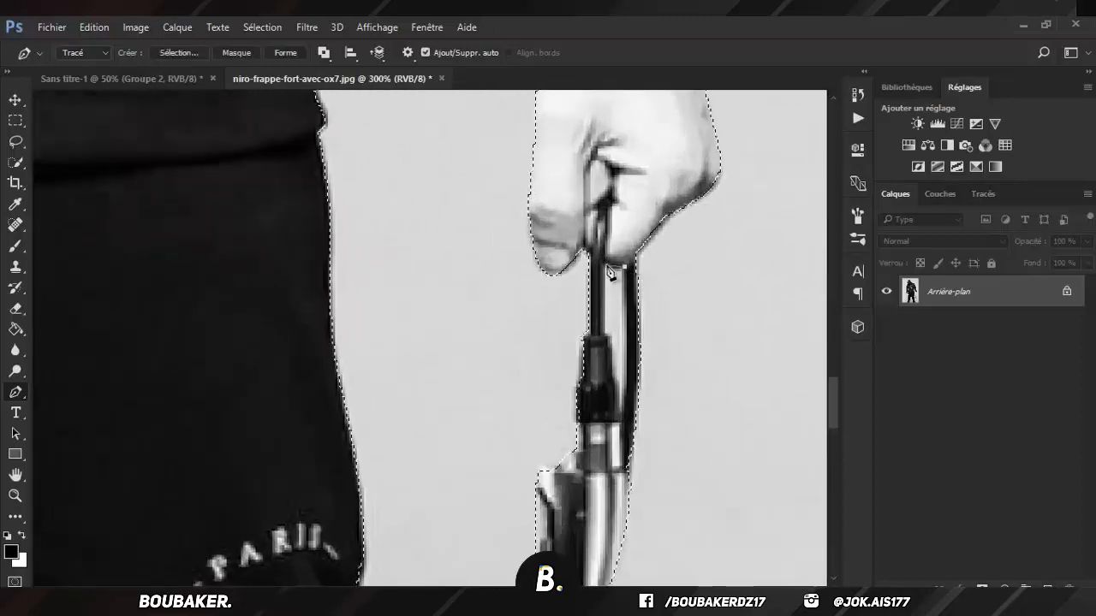
{"action": "left_click", "coordinate": [605, 323]}
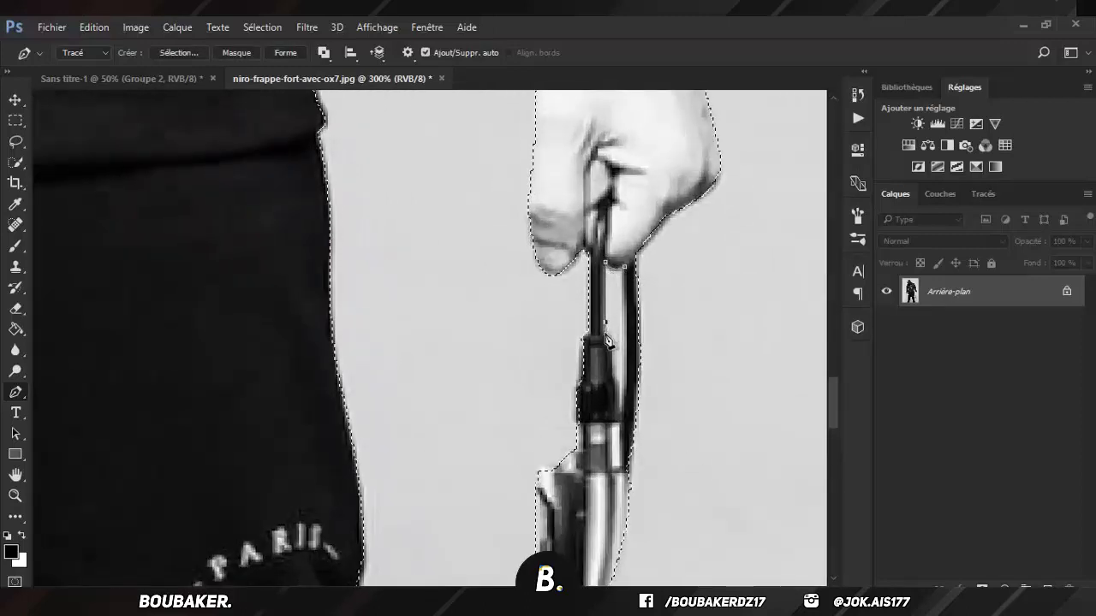
{"action": "left_click", "coordinate": [608, 339]}
{"action": "left_click", "coordinate": [615, 381]}
{"action": "left_click", "coordinate": [623, 411]}
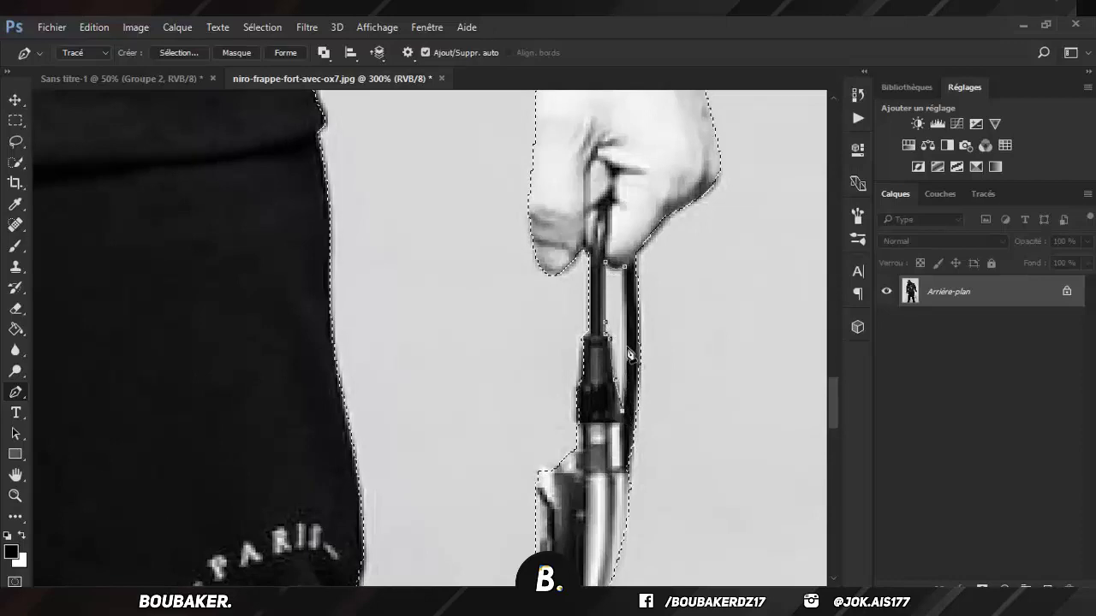
Step: Subtract the cable-gap path from the figure's selection using Soustraire de la sélection
{"action": "left_click", "coordinate": [179, 52]}
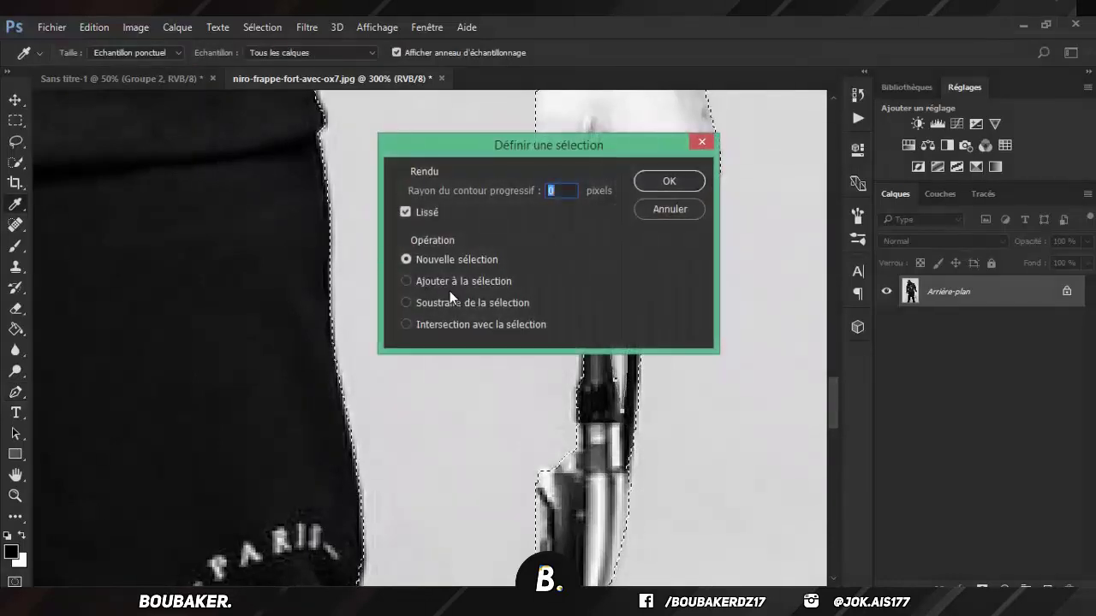
{"action": "left_click", "coordinate": [449, 299]}
{"action": "left_click", "coordinate": [668, 182]}
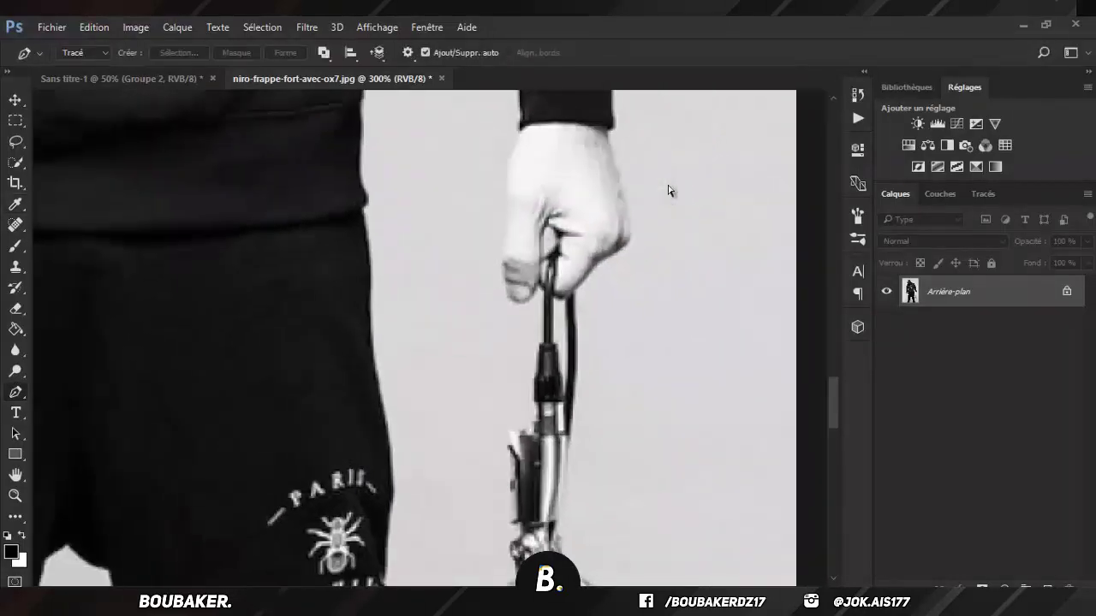
{"action": "key", "text": "ctrl+1"}
{"action": "scroll", "coordinate": [543, 254], "scroll_direction": "up", "scroll_amount": 4}
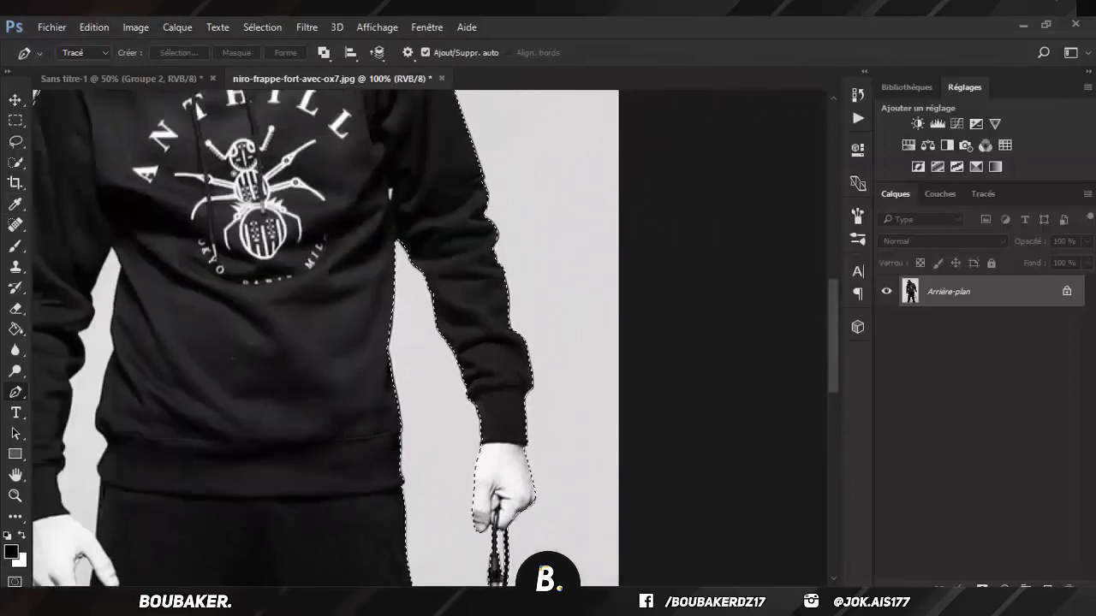
Step: Start a path at the armpit gap and trace it down the sleeve edge
{"action": "scroll", "coordinate": [273, 362], "scroll_direction": "up", "scroll_amount": 1}
{"action": "scroll", "coordinate": [274, 362], "scroll_direction": "up", "scroll_amount": 3}
{"action": "scroll", "coordinate": [497, 579], "scroll_direction": "up", "scroll_amount": 3}
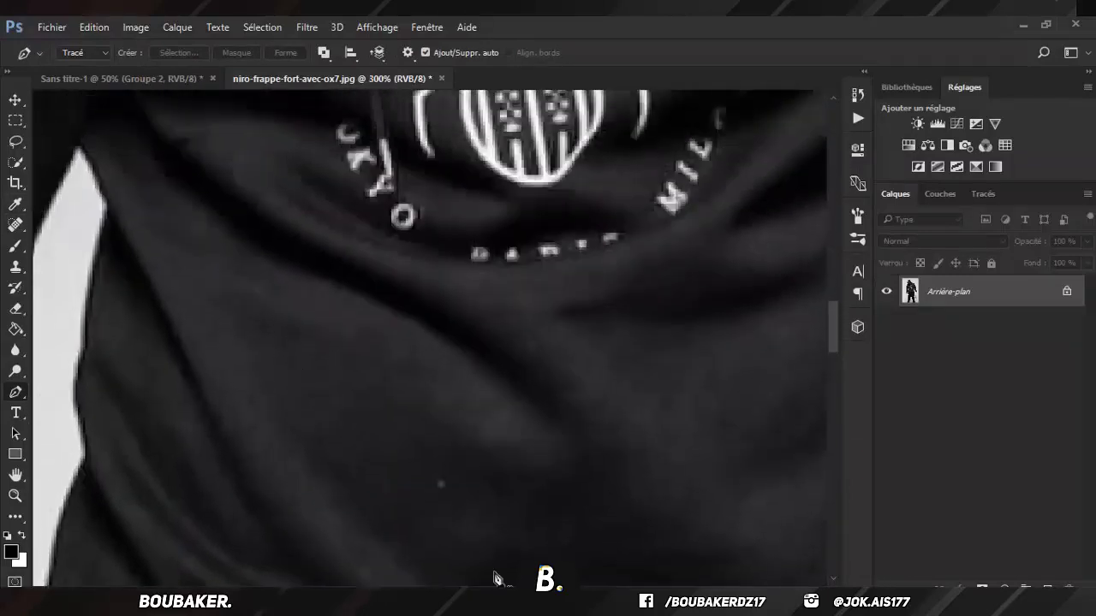
{"action": "scroll", "coordinate": [441, 484], "scroll_direction": "left", "scroll_amount": 5}
{"action": "scroll", "coordinate": [450, 335], "scroll_direction": "up", "scroll_amount": 1}
{"action": "left_click", "coordinate": [461, 232]}
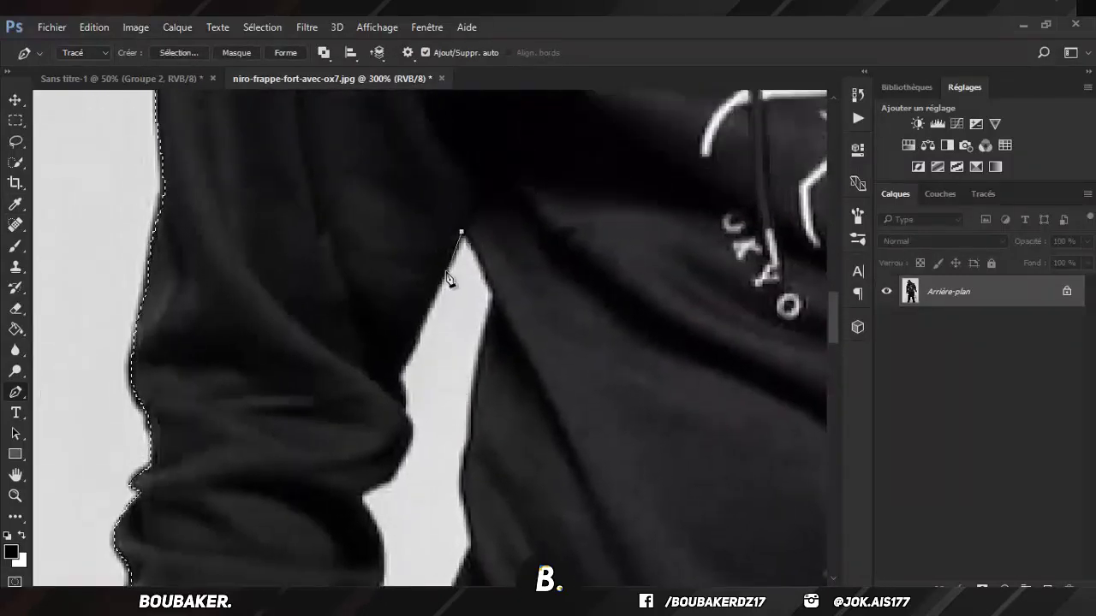
{"action": "left_click", "coordinate": [410, 345]}
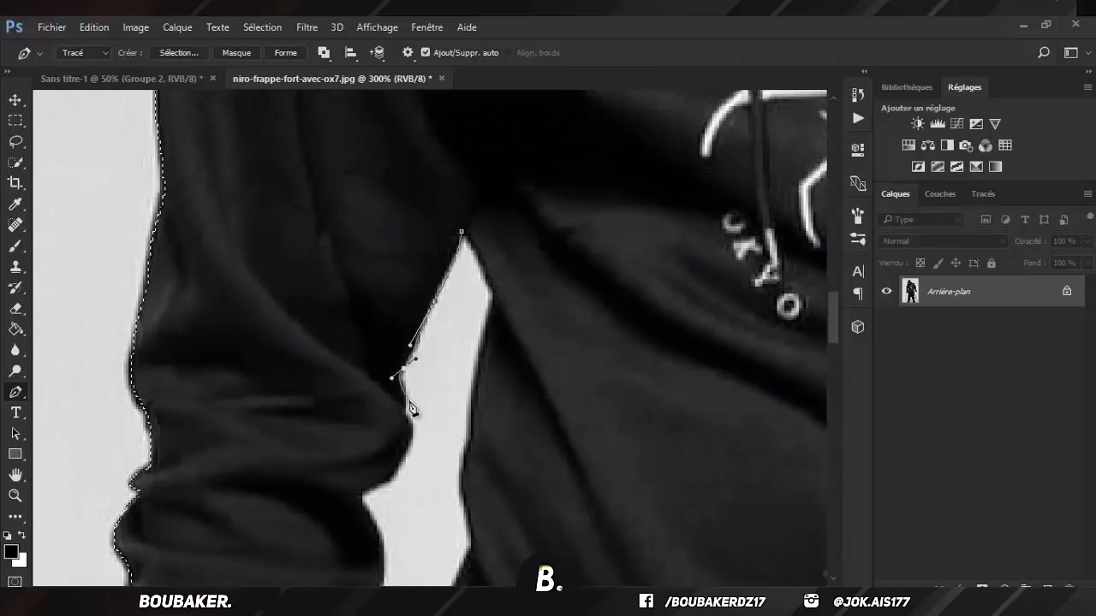
{"action": "mouse_move", "coordinate": [404, 414]}
{"action": "left_mouse_down"}
{"action": "mouse_move", "coordinate": [419, 427]}
{"action": "mouse_move", "coordinate": [365, 428]}
{"action": "mouse_move", "coordinate": [379, 472]}
{"action": "left_mouse_up"}
{"action": "scroll", "coordinate": [416, 434], "scroll_direction": "down", "scroll_amount": 2}
{"action": "scroll", "coordinate": [369, 449], "scroll_direction": "down", "scroll_amount": 2}
{"action": "left_click_drag", "start_coordinate": [334, 508], "coordinate": [345, 514]}
{"action": "scroll", "coordinate": [348, 506], "scroll_direction": "down", "scroll_amount": 2}
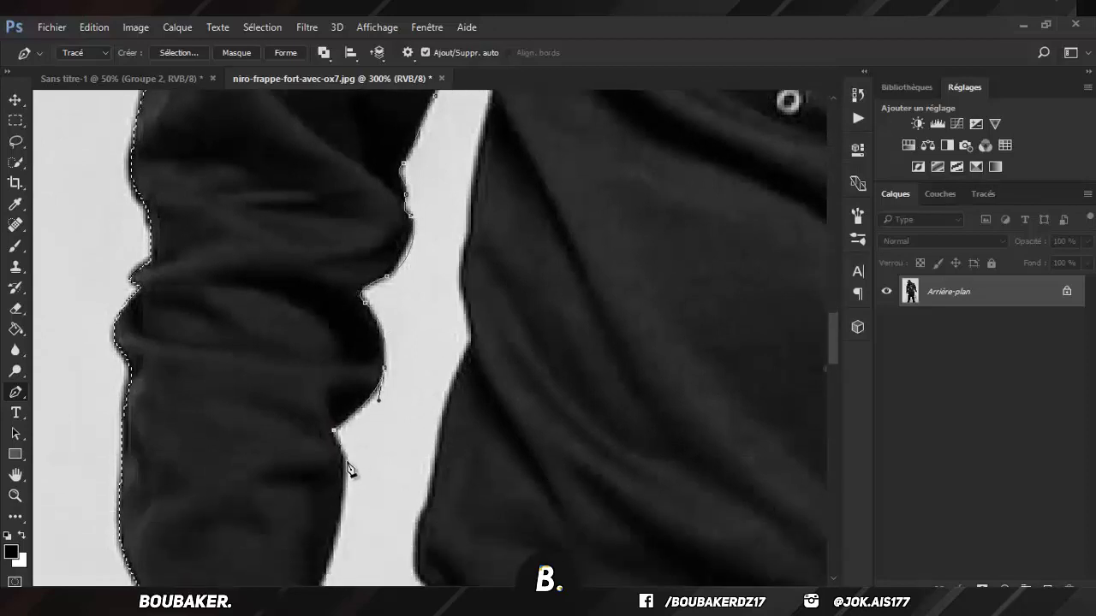
{"action": "scroll", "coordinate": [337, 502], "scroll_direction": "down", "scroll_amount": 2}
{"action": "scroll", "coordinate": [321, 507], "scroll_direction": "down", "scroll_amount": 1}
{"action": "left_click", "coordinate": [314, 474]}
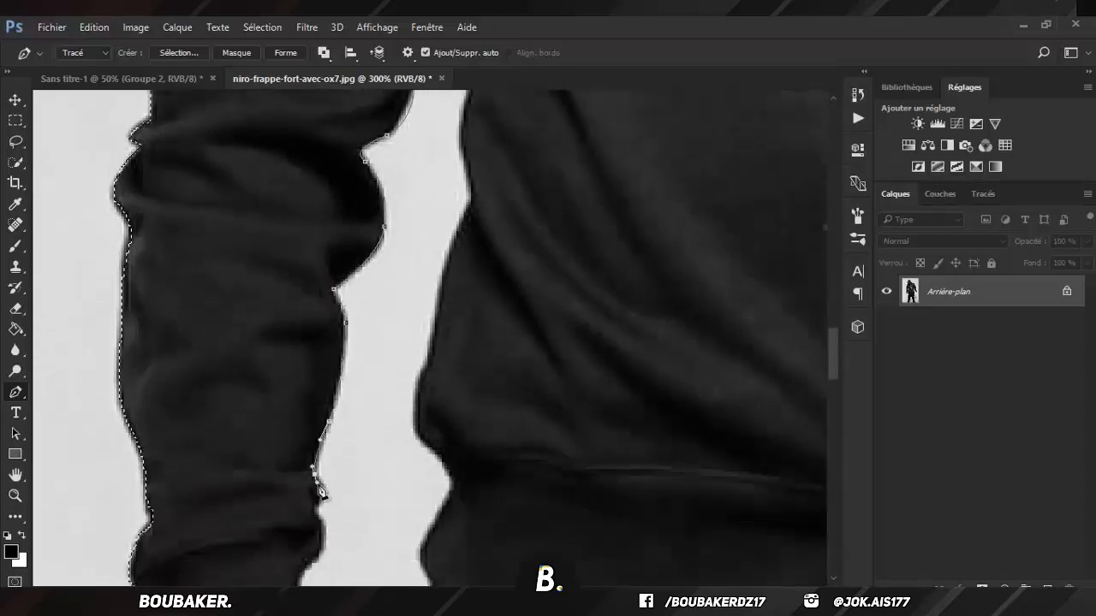
{"action": "left_click_drag", "start_coordinate": [318, 497], "coordinate": [324, 524]}
{"action": "scroll", "coordinate": [324, 514], "scroll_direction": "down", "scroll_amount": 1}
{"action": "left_click_drag", "start_coordinate": [316, 478], "coordinate": [301, 487]}
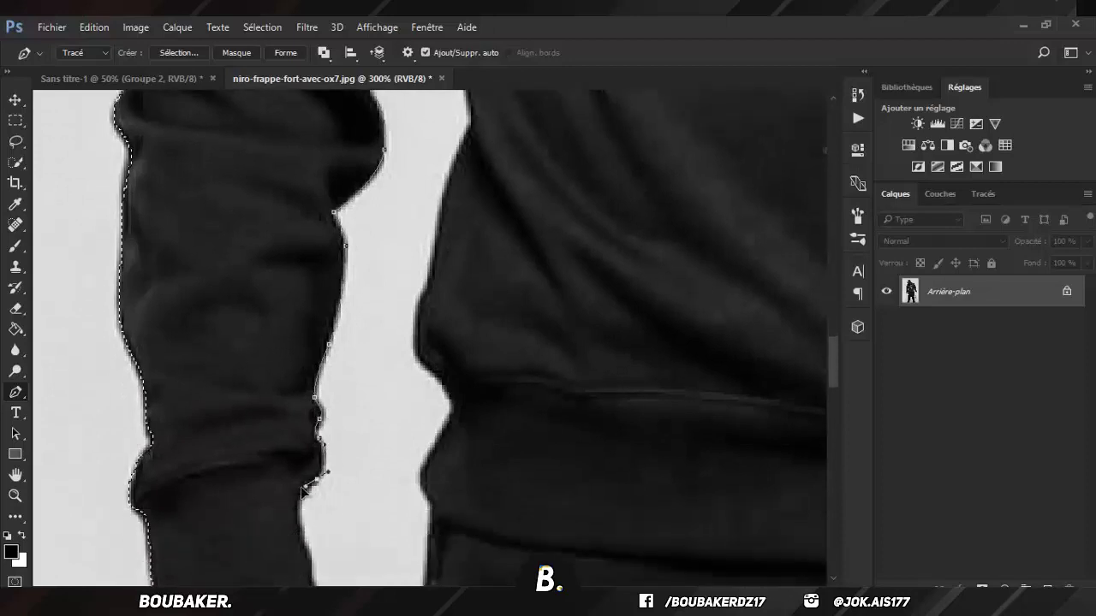
{"action": "scroll", "coordinate": [308, 471], "scroll_direction": "down", "scroll_amount": 1}
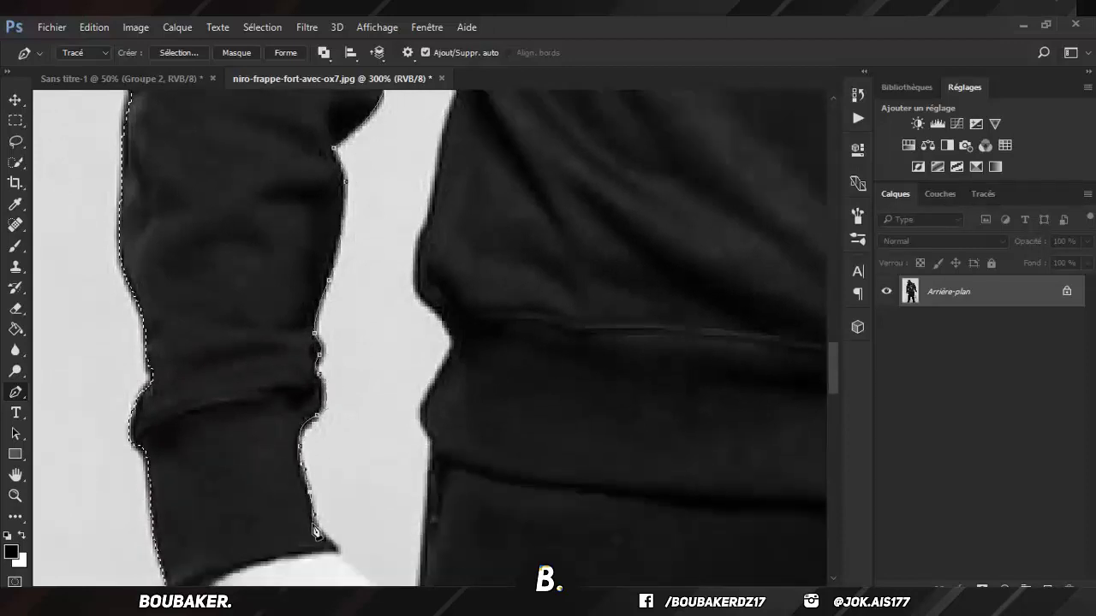
{"action": "mouse_move", "coordinate": [326, 537]}
{"action": "left_mouse_down"}
{"action": "mouse_move", "coordinate": [346, 549]}
{"action": "mouse_move", "coordinate": [416, 548]}
{"action": "left_mouse_up"}
{"action": "scroll", "coordinate": [343, 552], "scroll_direction": "down", "scroll_amount": 1}
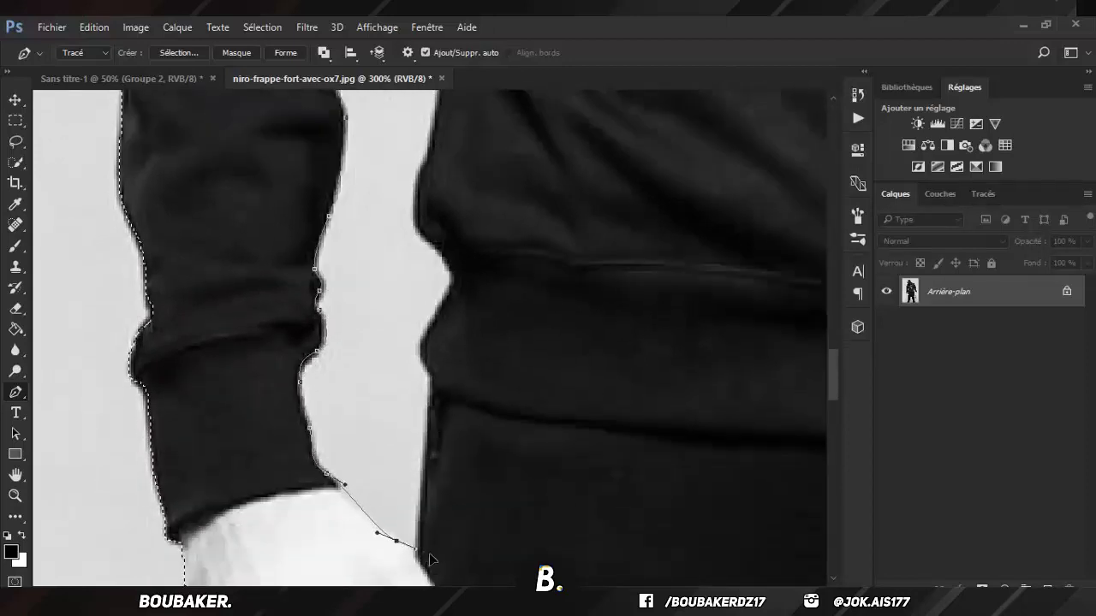
Step: Trace the path back up the torso edge and close it at the armpit
{"action": "scroll", "coordinate": [421, 445], "scroll_direction": "up", "scroll_amount": 1}
{"action": "left_click", "coordinate": [425, 457]}
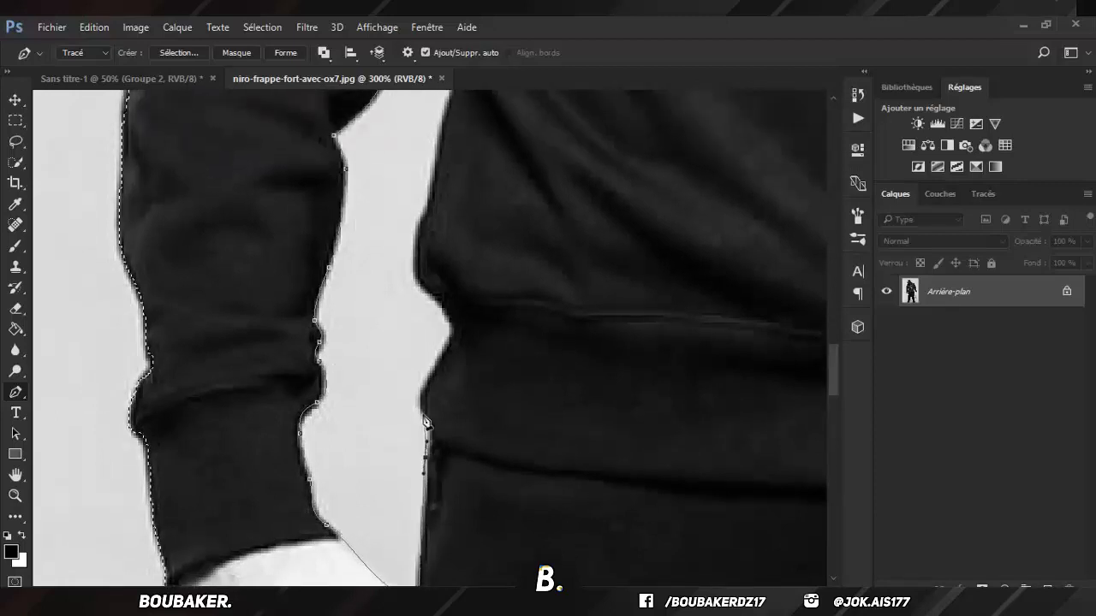
{"action": "left_click_drag", "start_coordinate": [422, 415], "coordinate": [412, 396]}
{"action": "left_click_drag", "start_coordinate": [447, 346], "coordinate": [453, 254]}
{"action": "scroll", "coordinate": [436, 325], "scroll_direction": "up", "scroll_amount": 1}
{"action": "left_click", "coordinate": [419, 355]}
{"action": "scroll", "coordinate": [453, 254], "scroll_direction": "up", "scroll_amount": 2}
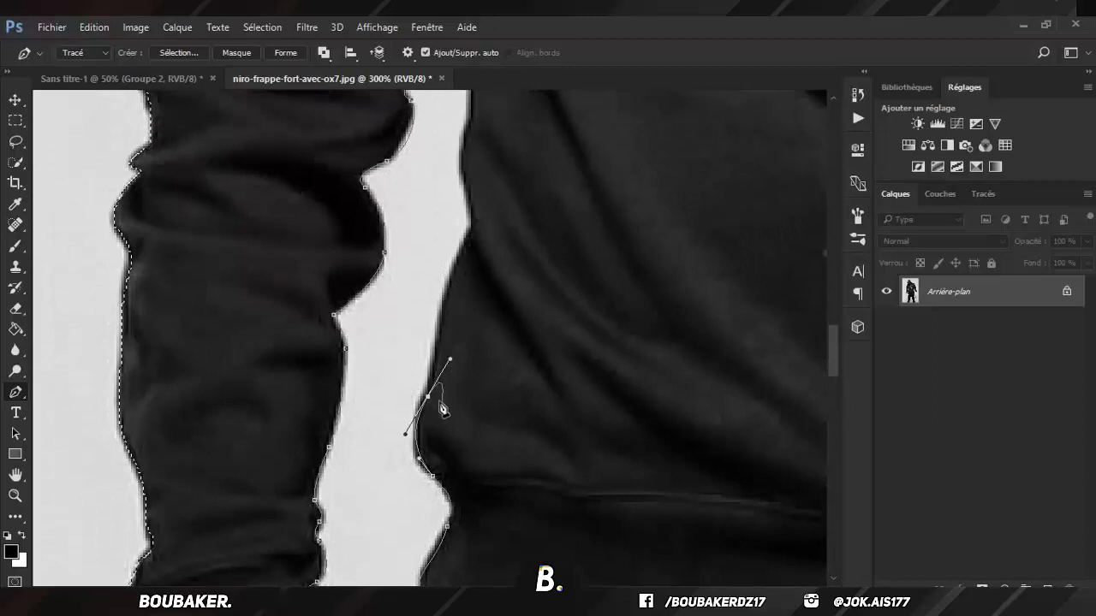
{"action": "scroll", "coordinate": [432, 404], "scroll_direction": "up", "scroll_amount": 1}
{"action": "left_click", "coordinate": [453, 349]}
{"action": "left_click", "coordinate": [470, 300]}
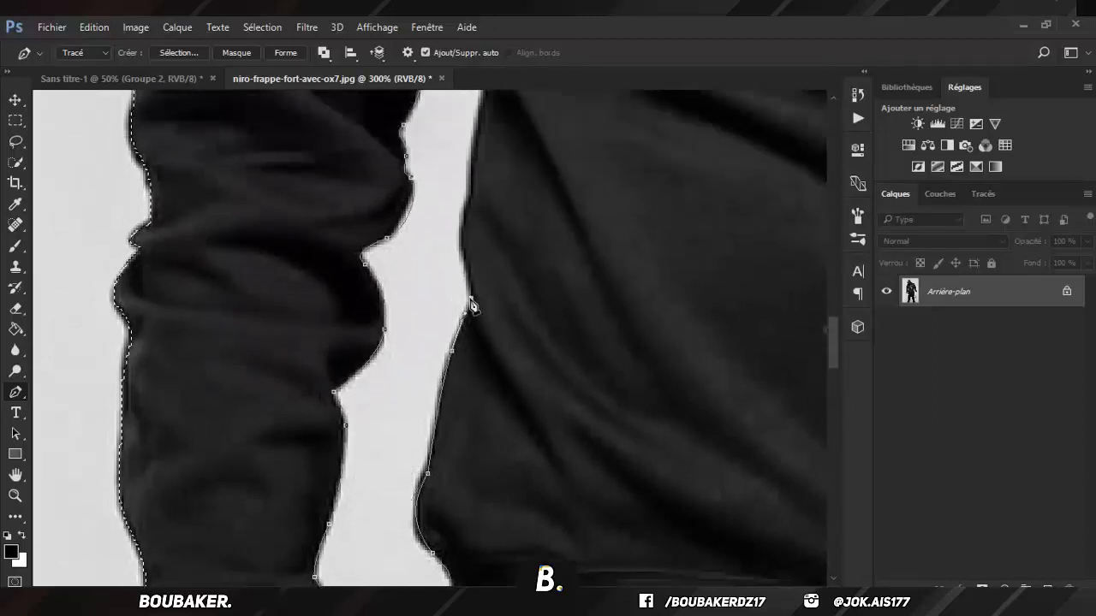
{"action": "scroll", "coordinate": [471, 304], "scroll_direction": "up", "scroll_amount": 1}
{"action": "left_click", "coordinate": [463, 304]}
{"action": "scroll", "coordinate": [471, 274], "scroll_direction": "up", "scroll_amount": 1}
{"action": "left_click", "coordinate": [476, 260]}
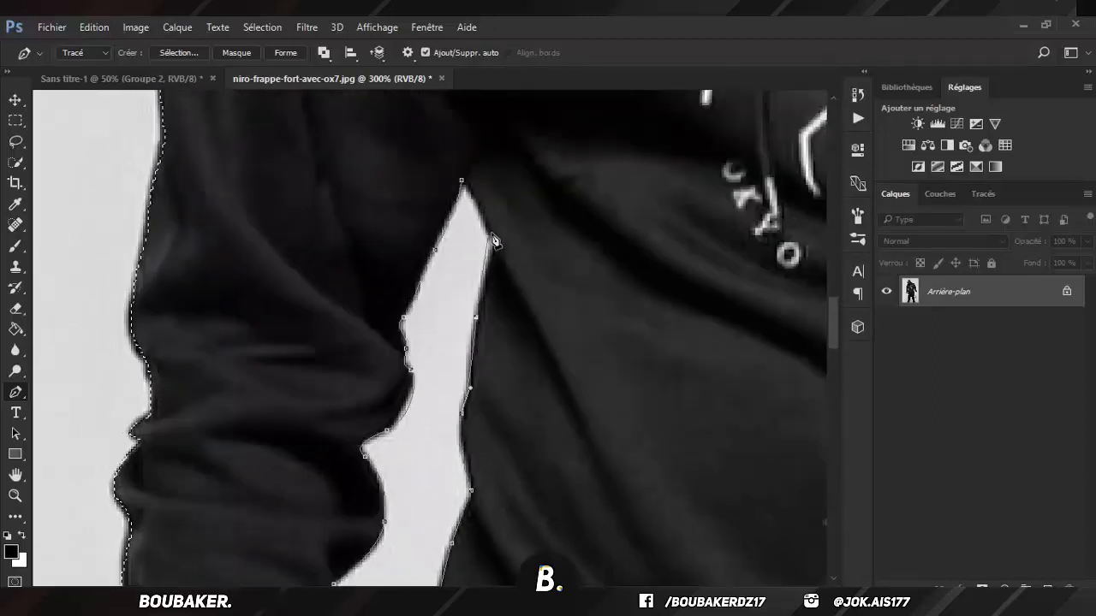
{"action": "scroll", "coordinate": [495, 240], "scroll_direction": "up", "scroll_amount": 1}
{"action": "left_click", "coordinate": [493, 243]}
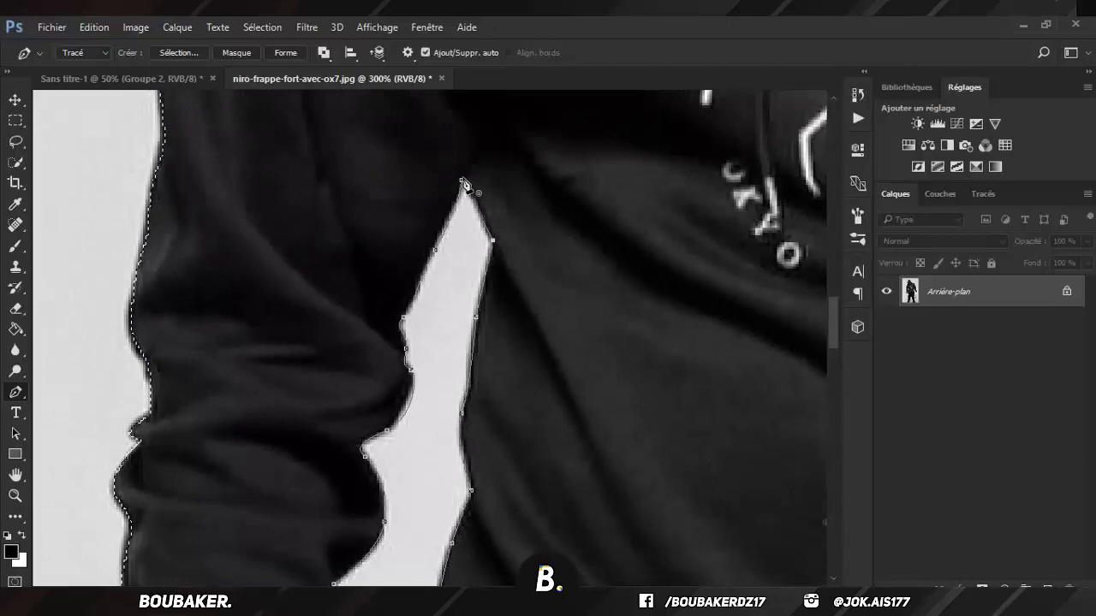
Step: Subtract the arm-torso gap path from the figure's selection
{"action": "left_click", "coordinate": [182, 57]}
{"action": "left_click", "coordinate": [462, 303]}
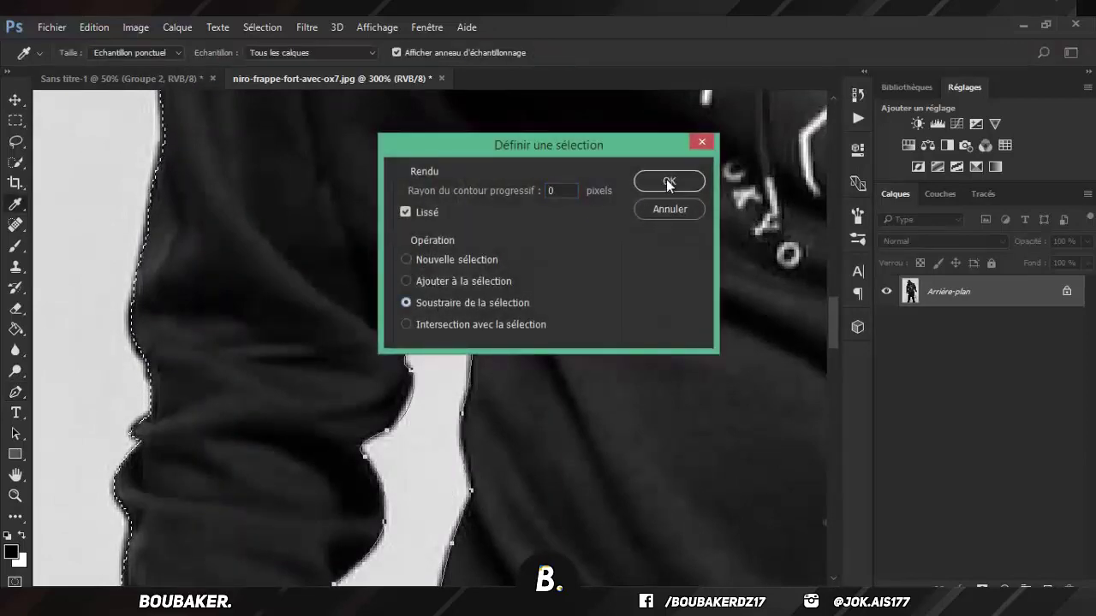
{"action": "left_click", "coordinate": [667, 179]}
Step: Zoom in on the left hand and trace a closed path around the gap between the fingers
{"action": "key", "text": "ctrl+minus"}
{"action": "key", "text": "ctrl+minus"}
{"action": "key", "text": "ctrl+minus"}
{"action": "key", "text": "ctrl+minus"}
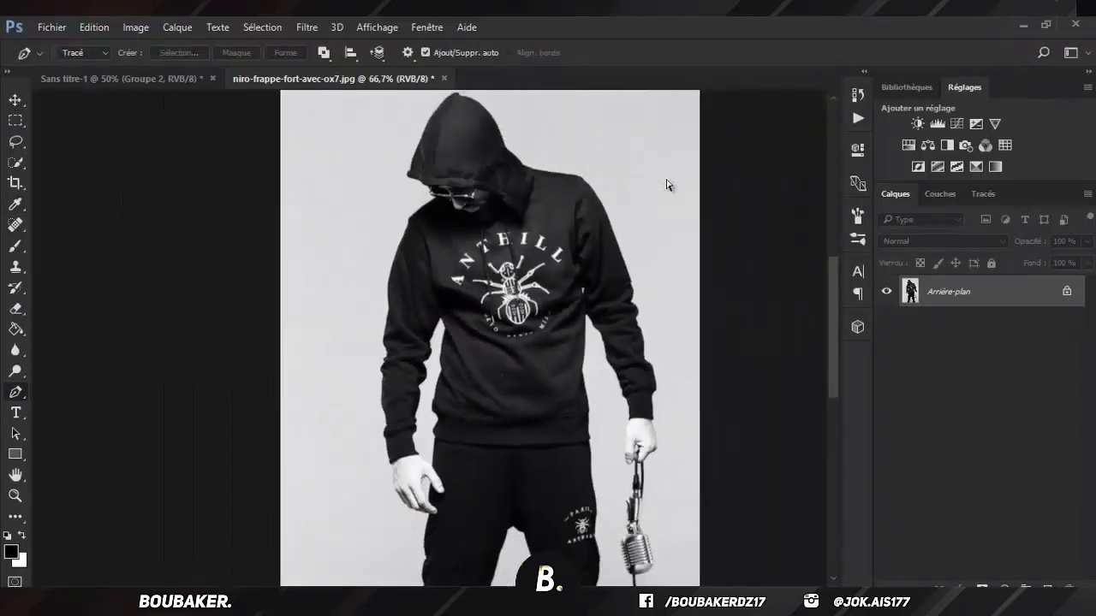
{"action": "key", "text": "ctrl+minus"}
{"action": "key", "text": "ctrl+plus"}
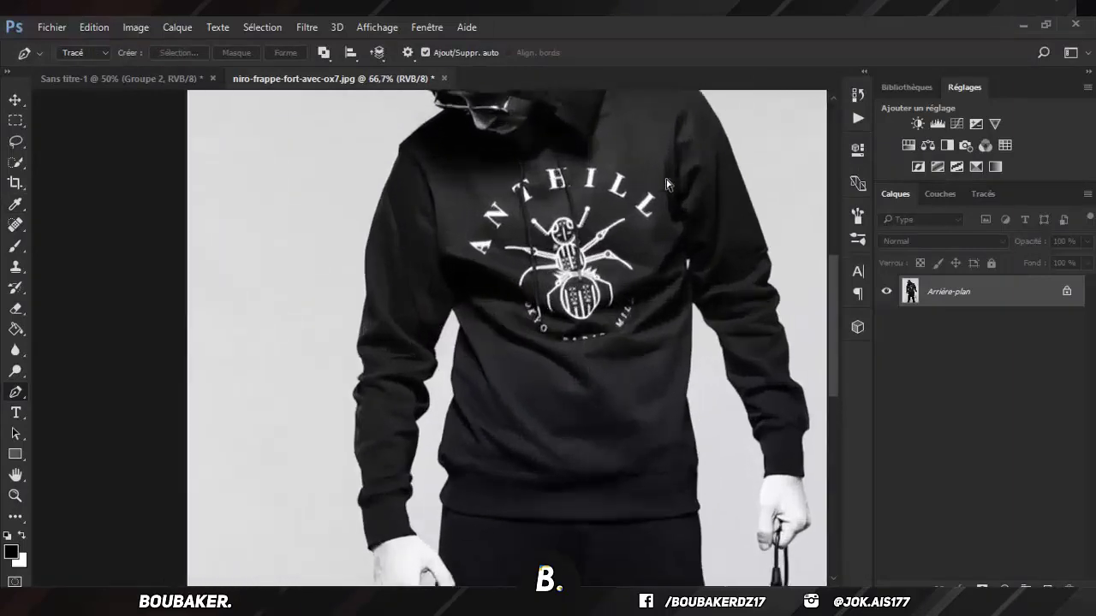
{"action": "key", "text": "ctrl+plus"}
{"action": "scroll", "coordinate": [587, 313], "scroll_direction": "down", "scroll_amount": 3}
{"action": "scroll", "coordinate": [489, 379], "scroll_direction": "down", "scroll_amount": 3}
{"action": "key", "text": "ctrl+plus"}
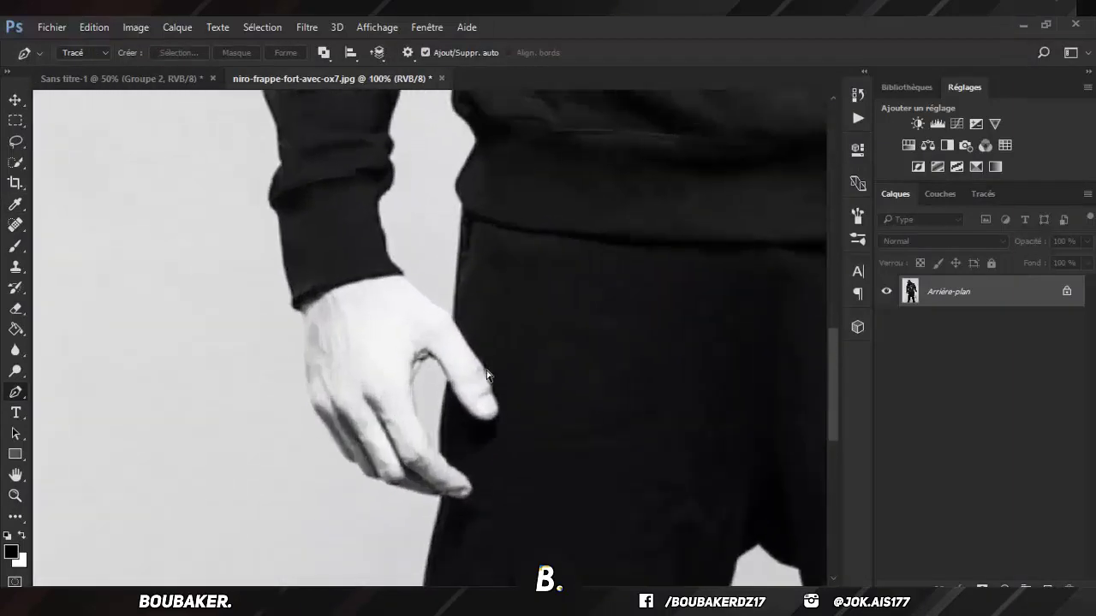
{"action": "key", "text": "ctrl+plus"}
{"action": "key", "text": "ctrl+plus"}
{"action": "scroll", "coordinate": [478, 382], "scroll_direction": "down", "scroll_amount": 2}
{"action": "left_click", "coordinate": [468, 352]}
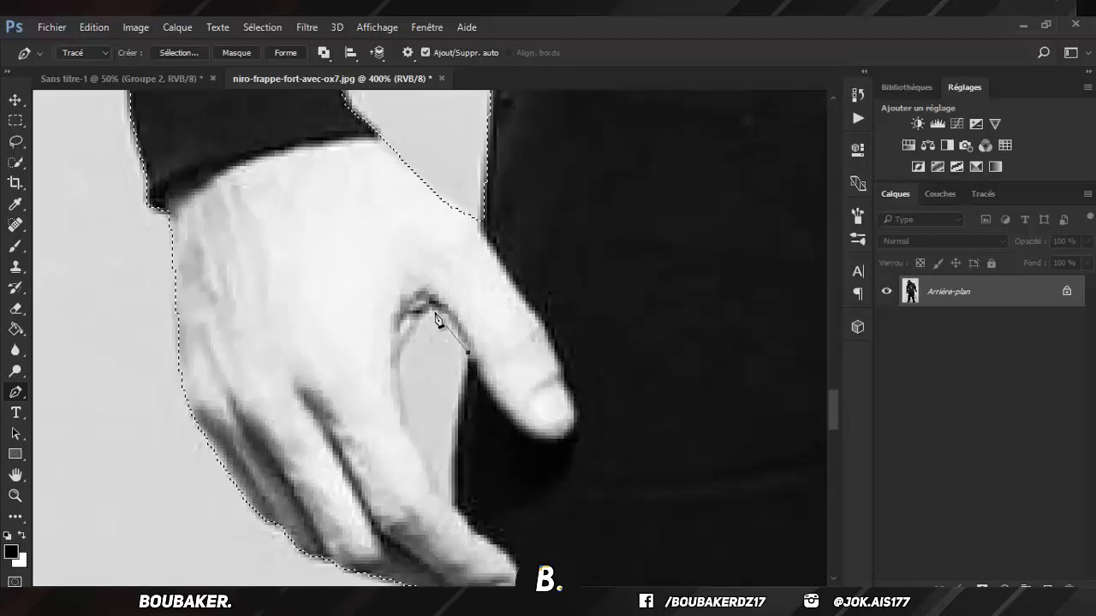
{"action": "left_click_drag", "start_coordinate": [431, 306], "coordinate": [413, 307]}
{"action": "left_click_drag", "start_coordinate": [401, 364], "coordinate": [399, 395]}
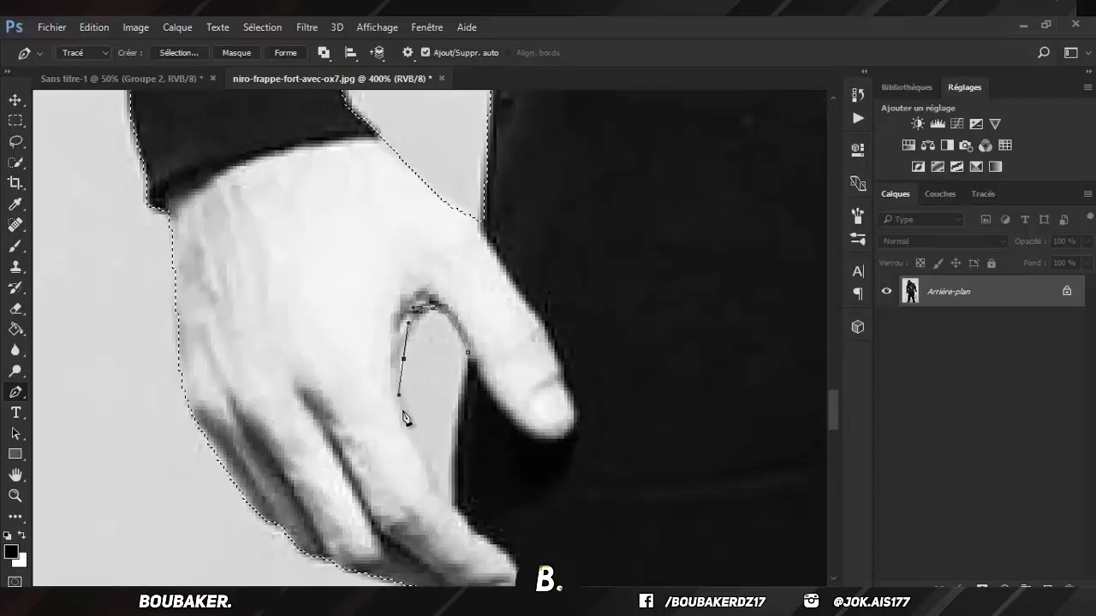
{"action": "left_click", "coordinate": [454, 501]}
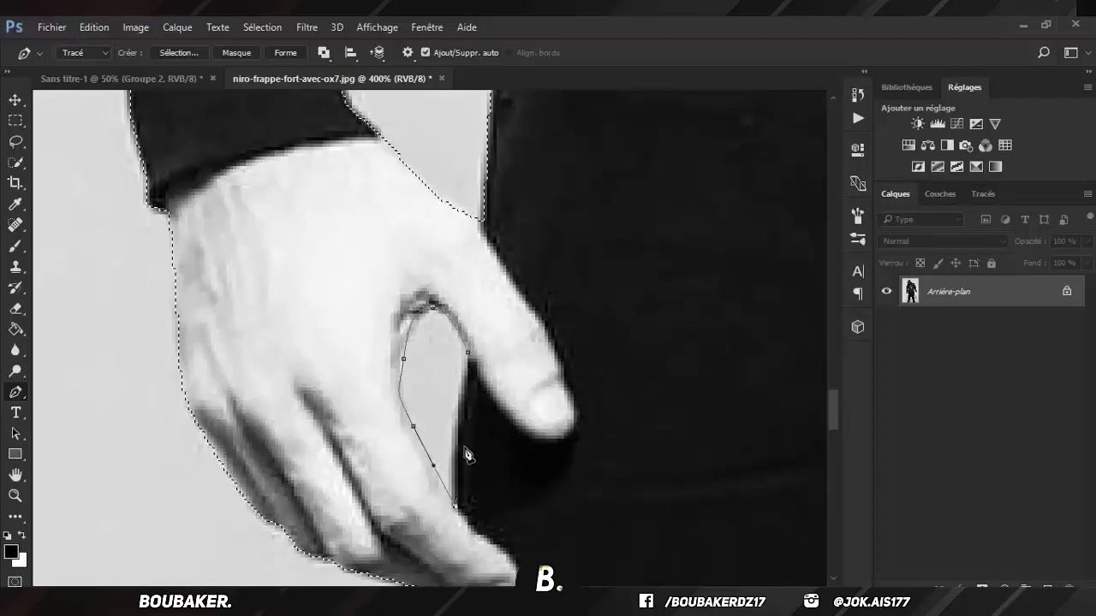
{"action": "left_click", "coordinate": [468, 352]}
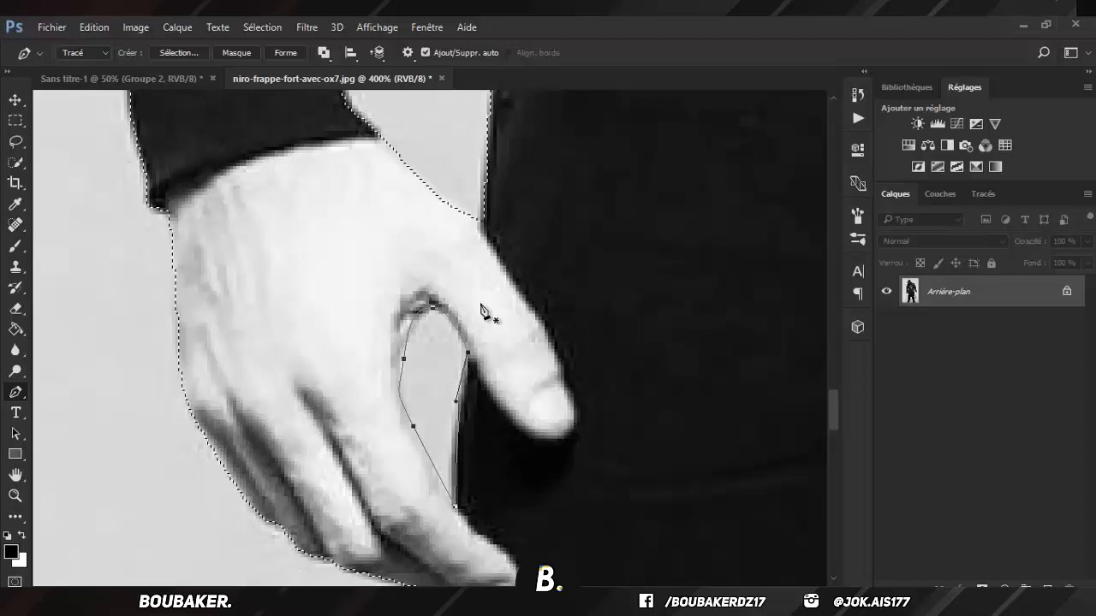
Step: Subtract the finger-gap path from the figure's selection
{"action": "left_click", "coordinate": [186, 53]}
{"action": "left_click", "coordinate": [418, 303]}
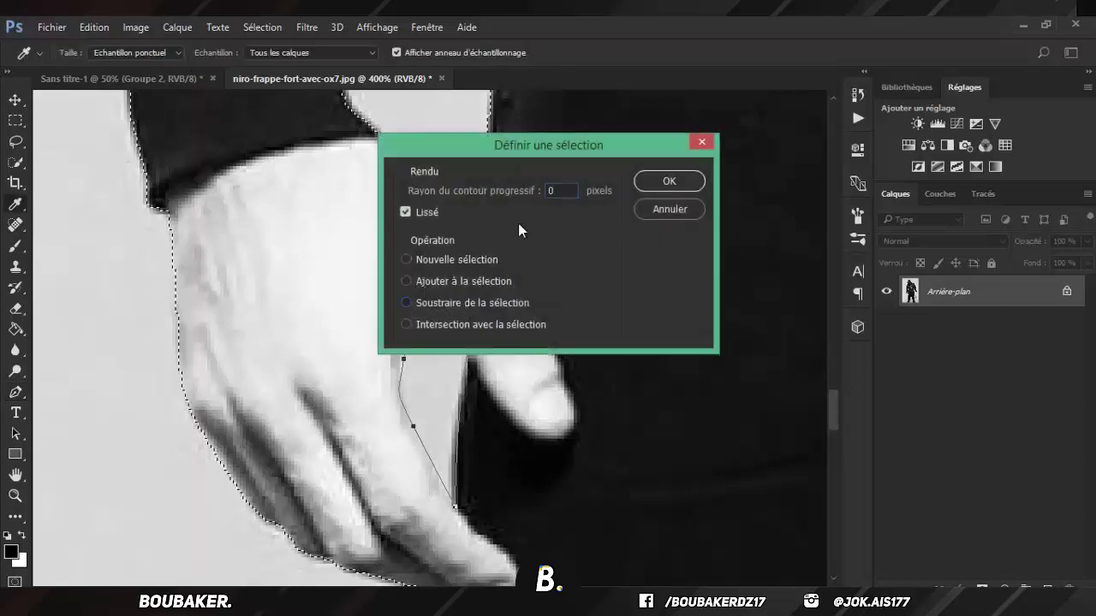
{"action": "left_click", "coordinate": [676, 185]}
{"action": "scroll", "coordinate": [640, 551], "scroll_direction": "up", "scroll_amount": 5}
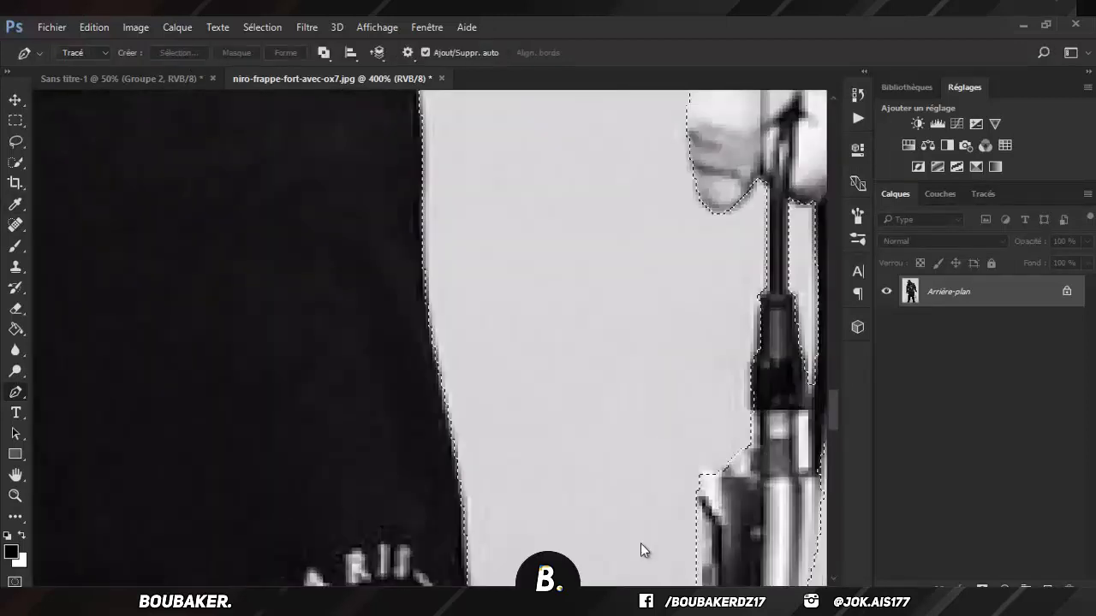
{"action": "scroll", "coordinate": [722, 416], "scroll_direction": "right", "scroll_amount": 3}
{"action": "scroll", "coordinate": [599, 350], "scroll_direction": "right", "scroll_amount": 2}
{"action": "scroll", "coordinate": [600, 350], "scroll_direction": "up", "scroll_amount": 3}
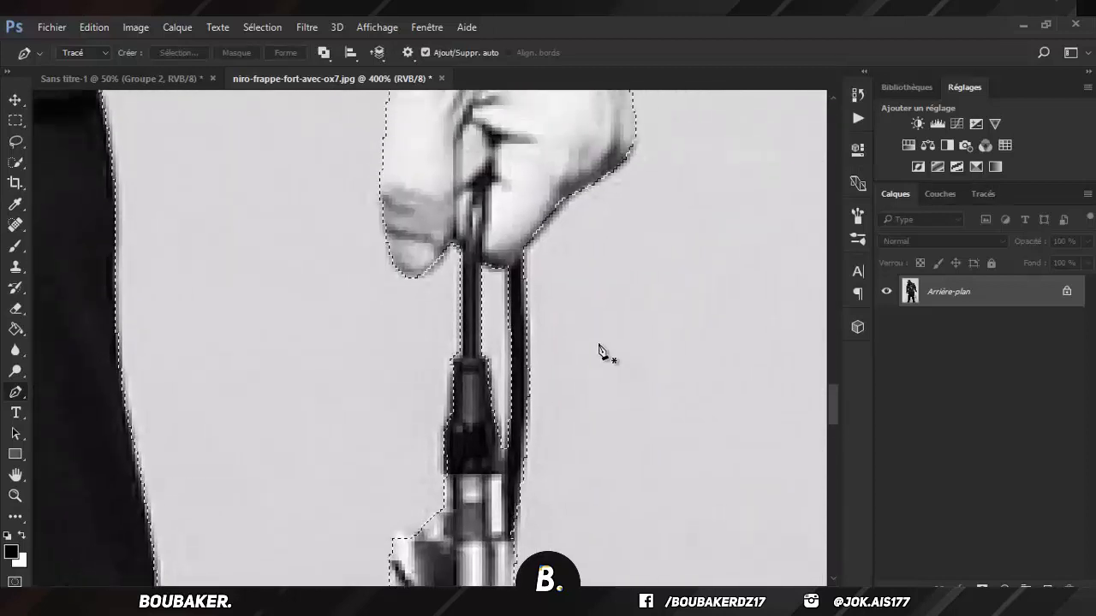
{"action": "scroll", "coordinate": [599, 350], "scroll_direction": "up", "scroll_amount": 3}
{"action": "scroll", "coordinate": [599, 351], "scroll_direction": "up", "scroll_amount": 3}
Step: Trace the gap beside the microphone hand and subtract it from the selection
{"action": "left_click", "coordinate": [472, 290]}
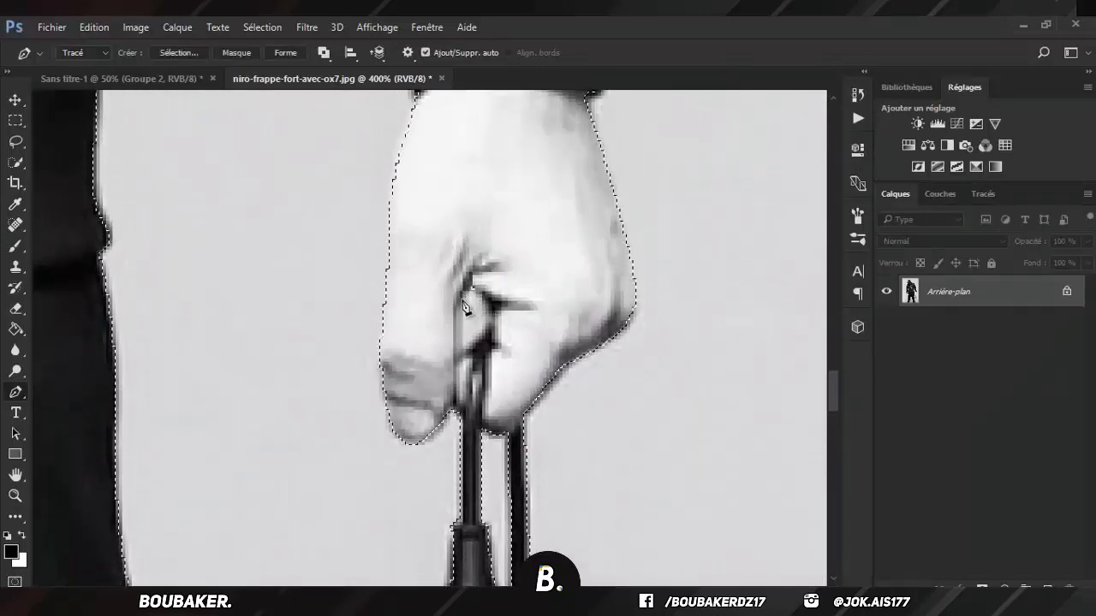
{"action": "left_click", "coordinate": [463, 350]}
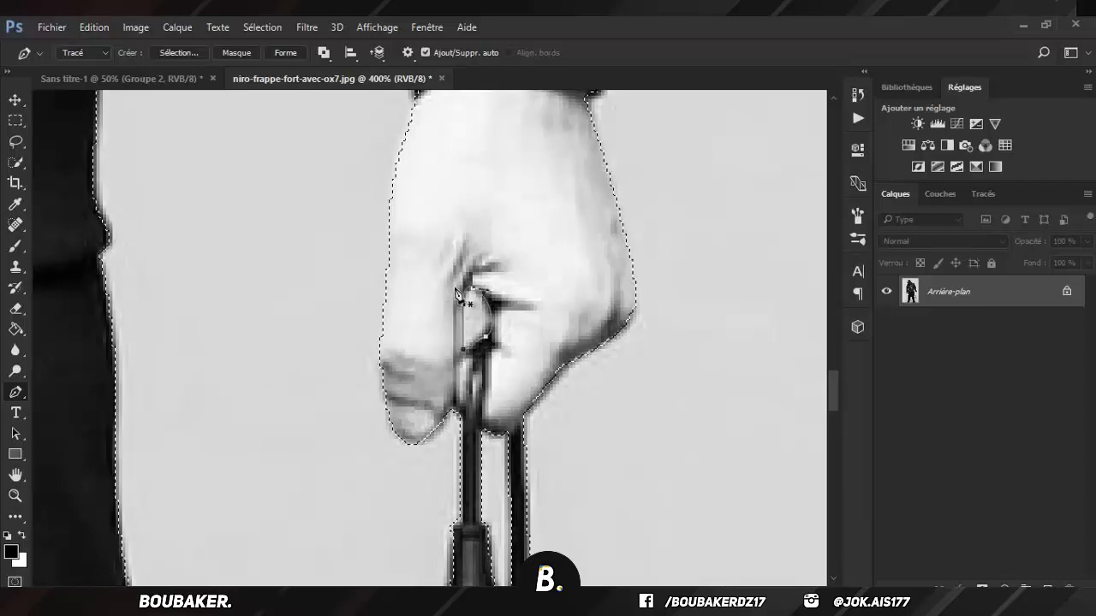
{"action": "key", "text": "i"}
{"action": "left_click", "coordinate": [182, 52]}
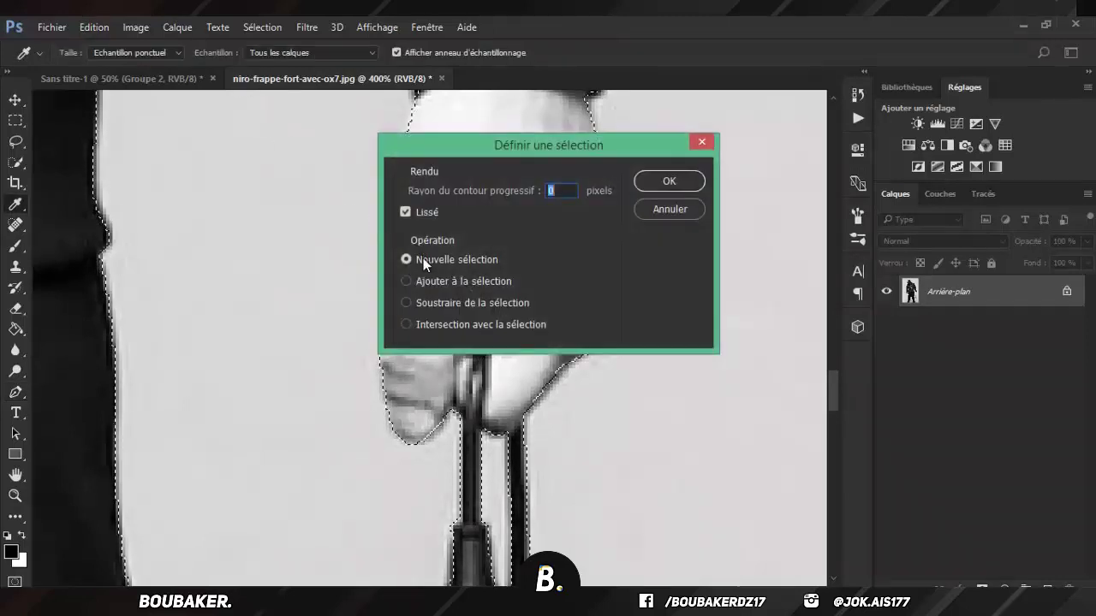
{"action": "left_click", "coordinate": [452, 303]}
{"action": "left_click", "coordinate": [638, 183]}
{"action": "key", "text": "p"}
{"action": "key", "text": "ctrl+minus"}
{"action": "key", "text": "ctrl+minus"}
{"action": "key", "text": "ctrl+minus"}
{"action": "key", "text": "ctrl+minus"}
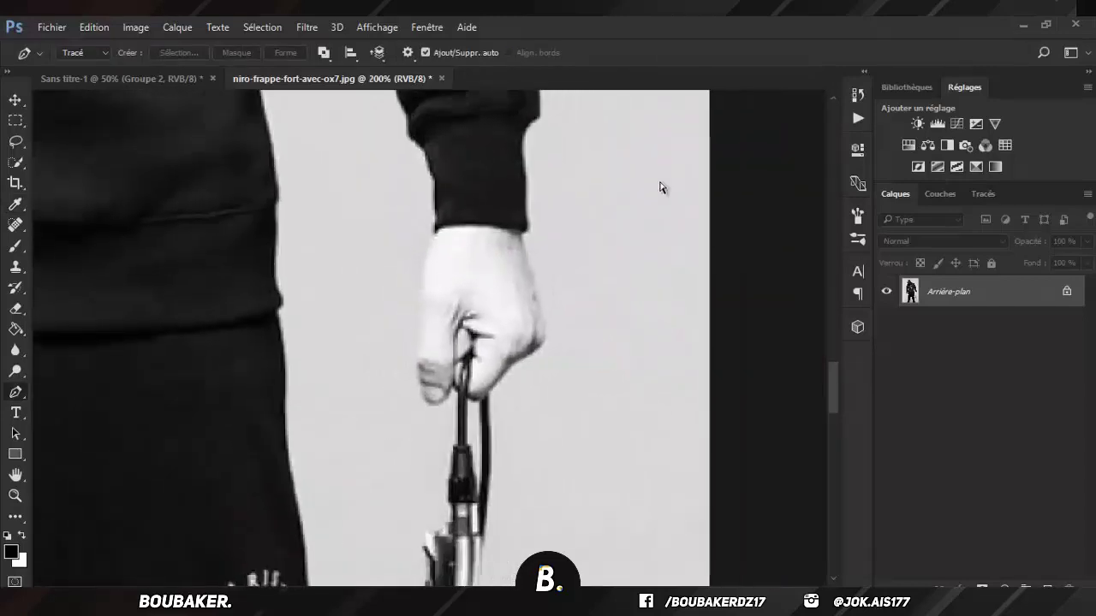
{"action": "key", "text": "ctrl+minus"}
{"action": "key", "text": "ctrl+minus"}
{"action": "key", "text": "ctrl+minus"}
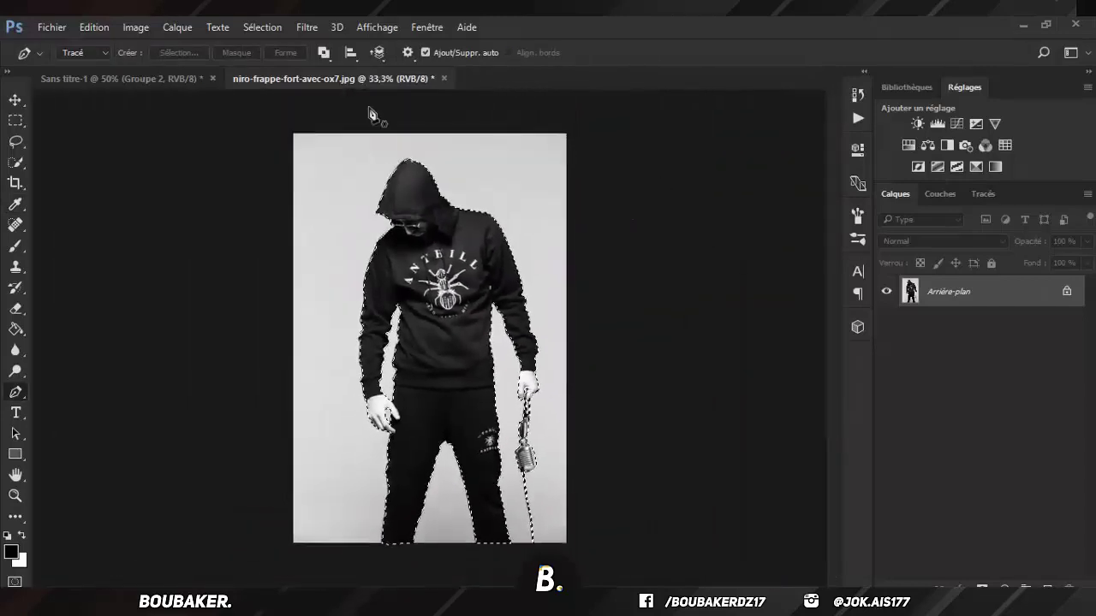
Step: In Select and Mask, set 100% transparency, radius 3 px, smoothing 15, contrast 11%, shift edge -20%
{"action": "left_click", "coordinate": [15, 120]}
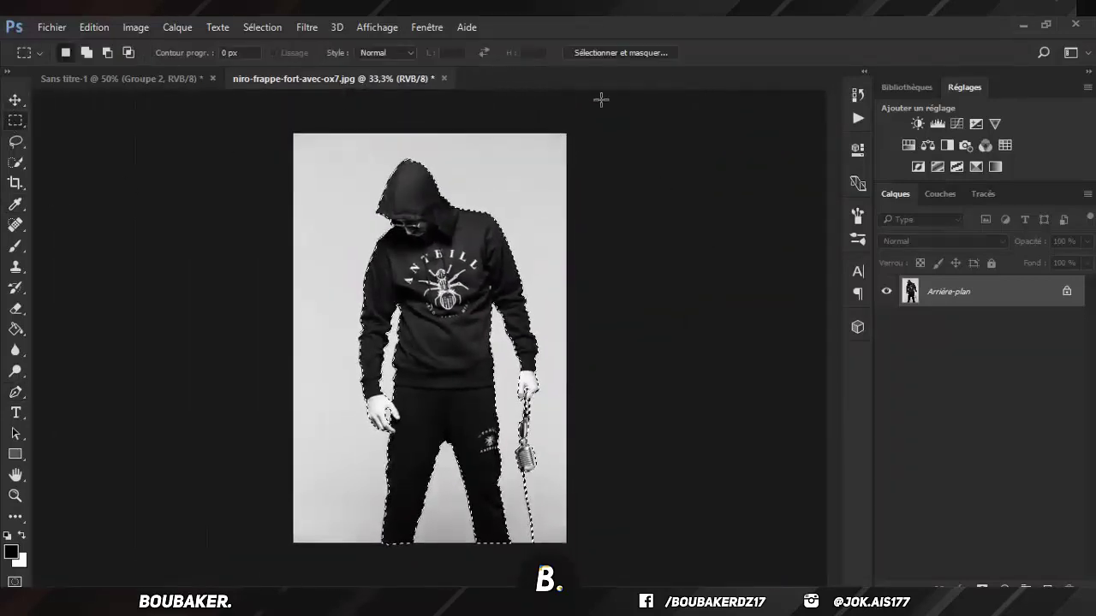
{"action": "left_click", "coordinate": [631, 53]}
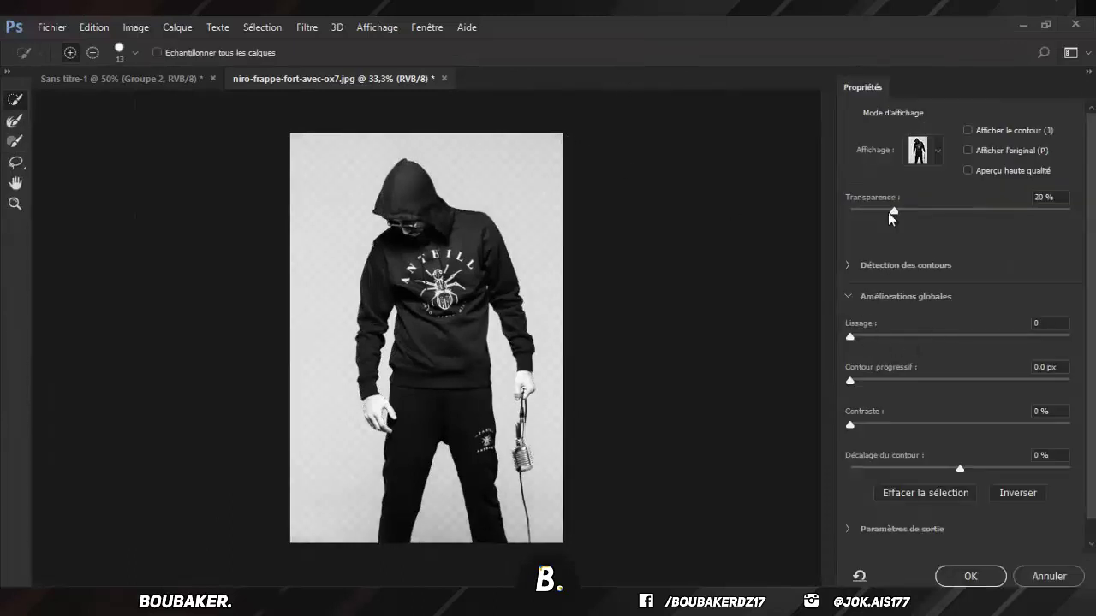
{"action": "left_click_drag", "start_coordinate": [891, 213], "coordinate": [1069, 211]}
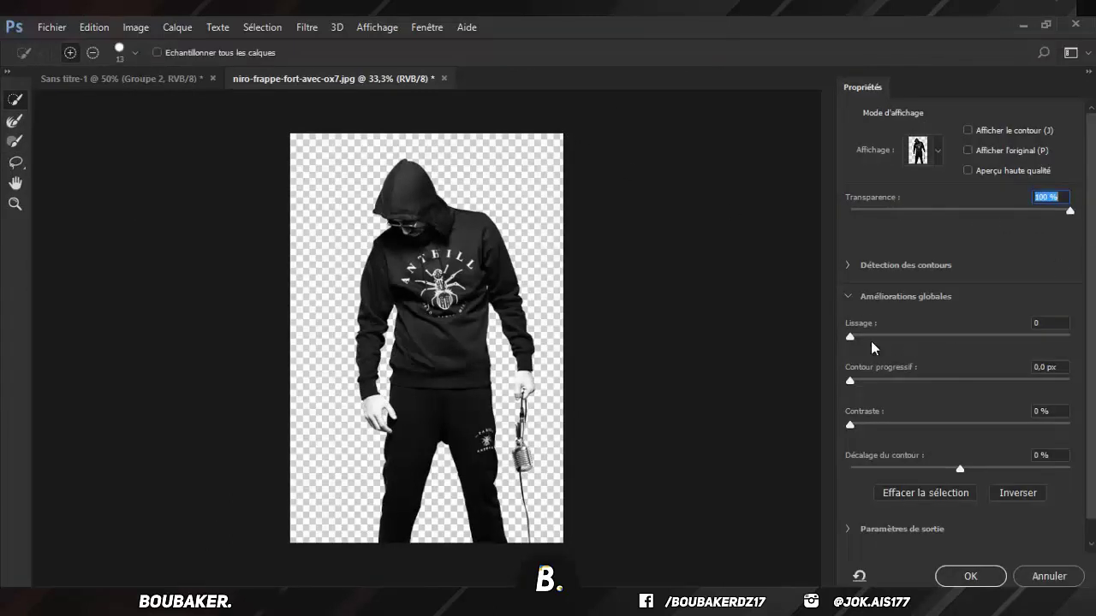
{"action": "left_click", "coordinate": [849, 265]}
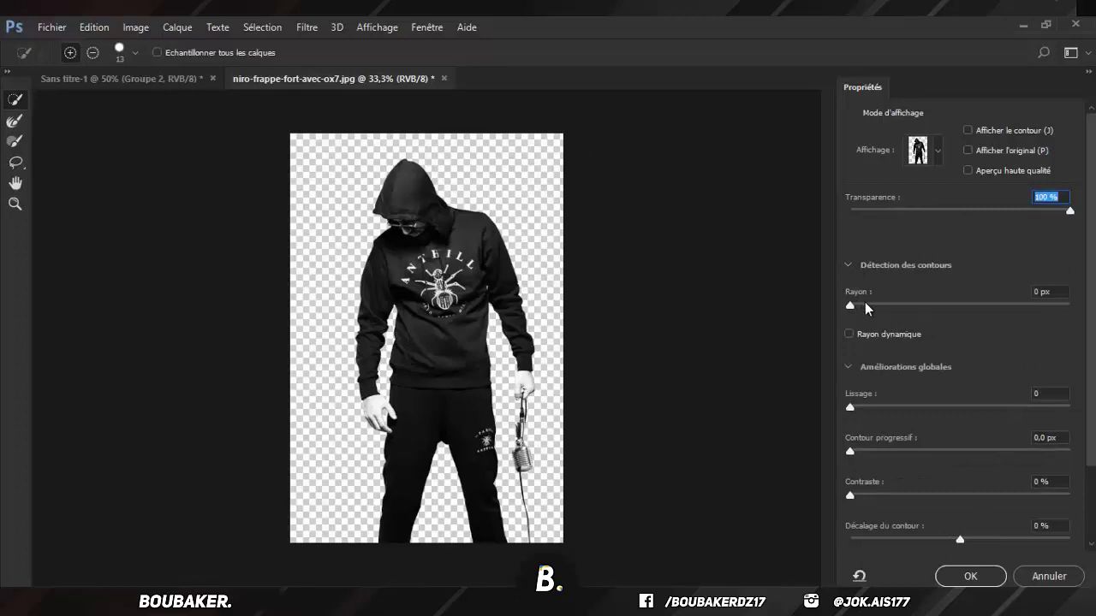
{"action": "left_click_drag", "start_coordinate": [867, 305], "coordinate": [882, 306]}
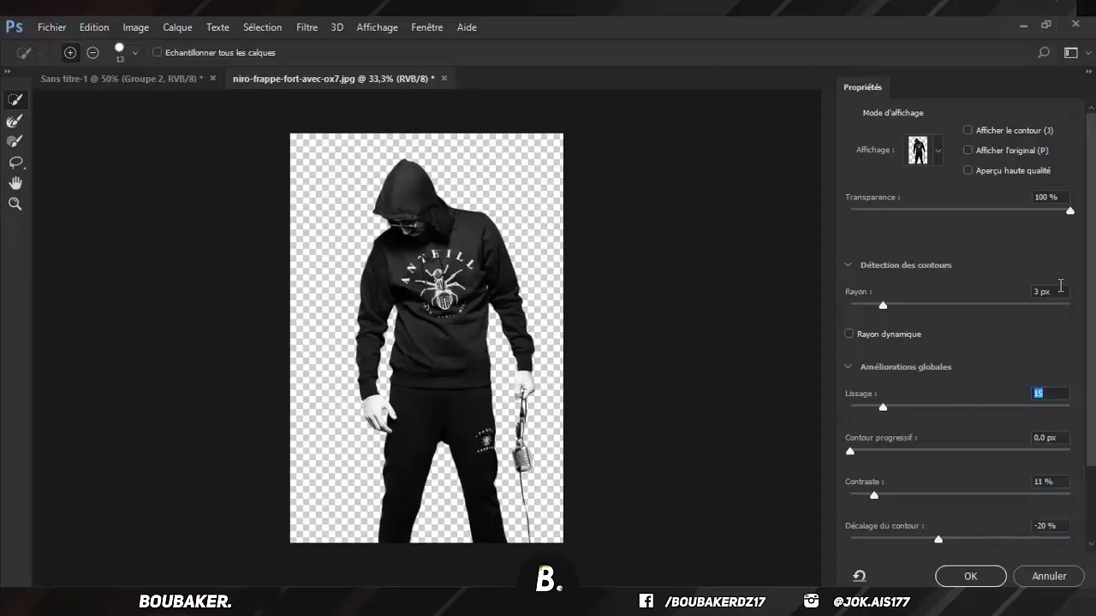
{"action": "left_click", "coordinate": [976, 577]}
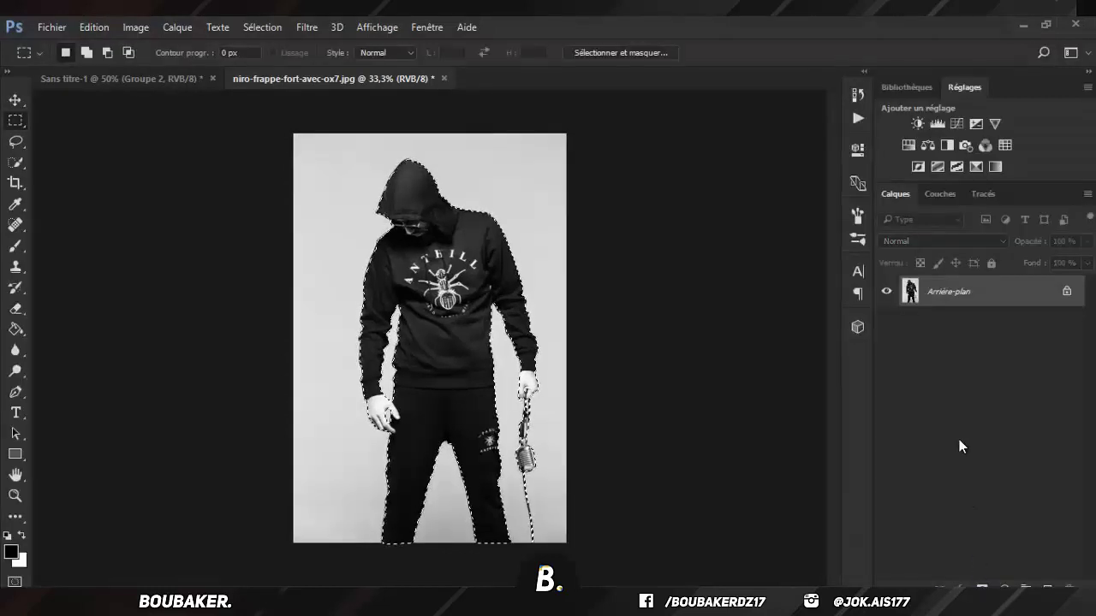
Step: Copy the selected figure to new layer Calque 1 and hide the Arrière-plan layer
{"action": "key", "text": "ctrl+j"}
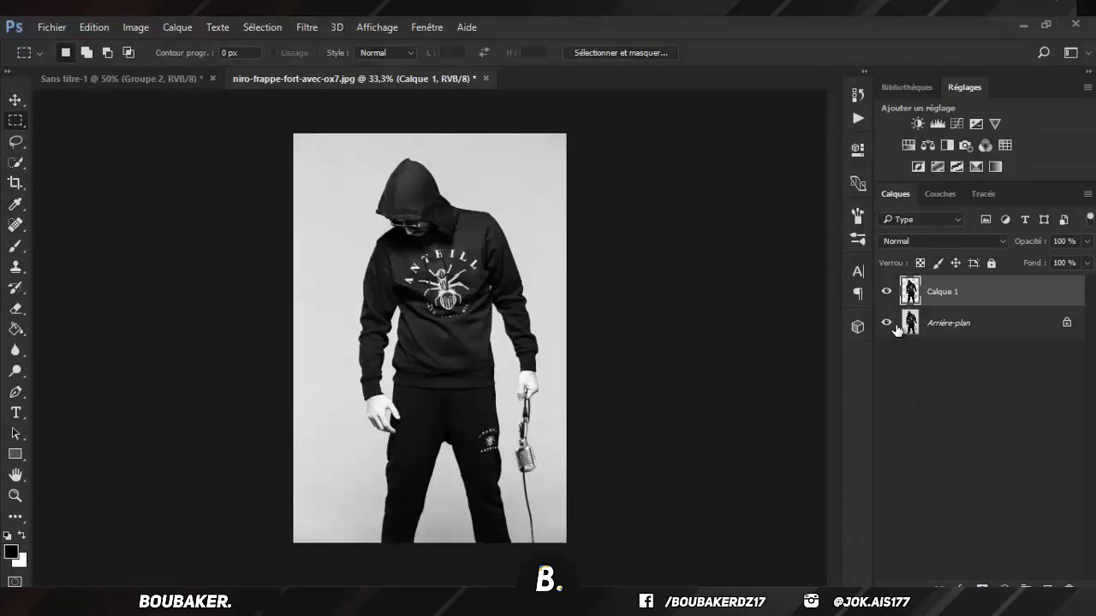
{"action": "left_click", "coordinate": [894, 327]}
{"action": "left_click", "coordinate": [893, 328]}
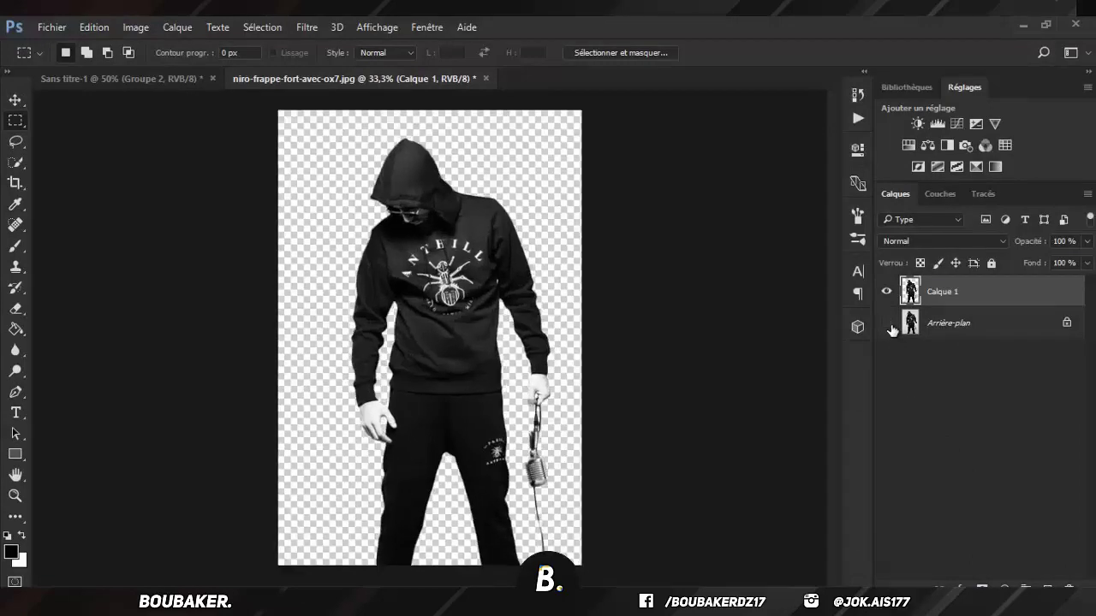
Step: Zoom in and out to inspect the cutout edges, especially around the waist and hands
{"action": "key", "text": "ctrl+plus"}
{"action": "key", "text": "ctrl+plus"}
{"action": "key", "text": "ctrl+plus"}
{"action": "key", "text": "ctrl+minus"}
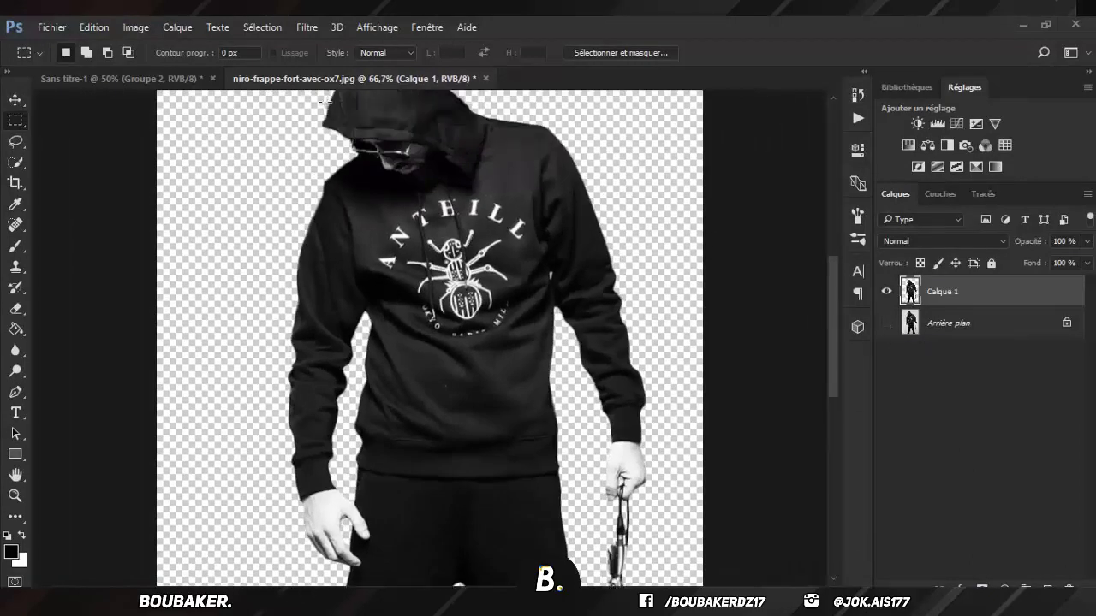
{"action": "scroll", "coordinate": [325, 101], "scroll_direction": "up", "scroll_amount": 3}
{"action": "key", "text": "ctrl+plus"}
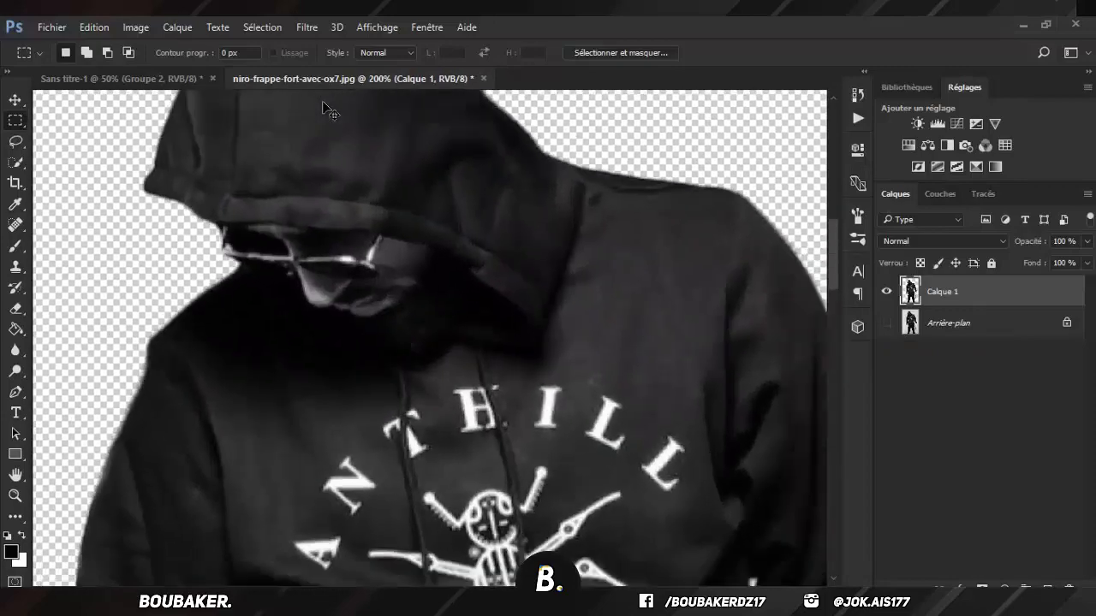
{"action": "key", "text": "ctrl+minus"}
{"action": "scroll", "coordinate": [318, 98], "scroll_direction": "down", "scroll_amount": 2}
{"action": "scroll", "coordinate": [469, 361], "scroll_direction": "down", "scroll_amount": 4}
{"action": "scroll", "coordinate": [470, 361], "scroll_direction": "down", "scroll_amount": 3}
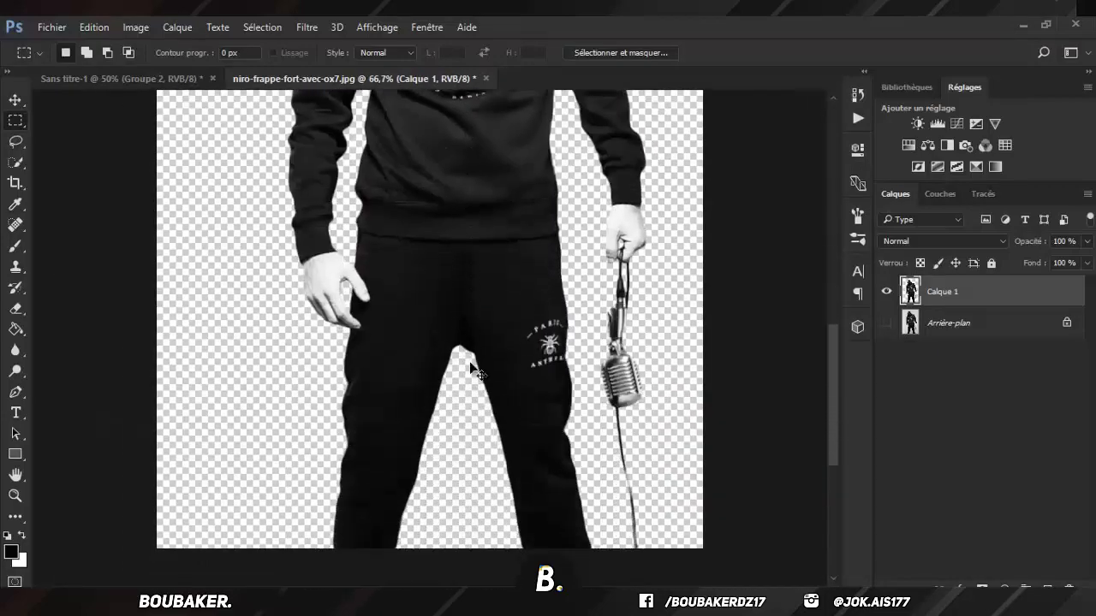
{"action": "key", "text": "ctrl+plus"}
{"action": "key", "text": "ctrl+plus"}
{"action": "key", "text": "ctrl+minus"}
{"action": "key", "text": "ctrl+minus"}
{"action": "key", "text": "ctrl+minus"}
{"action": "key", "text": "ctrl+minus"}
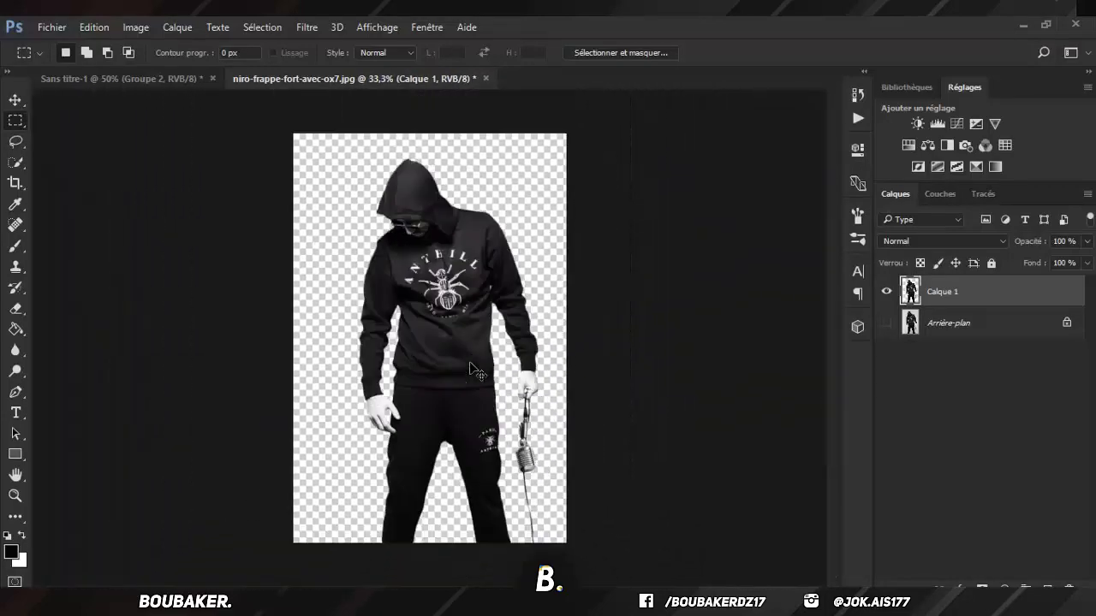